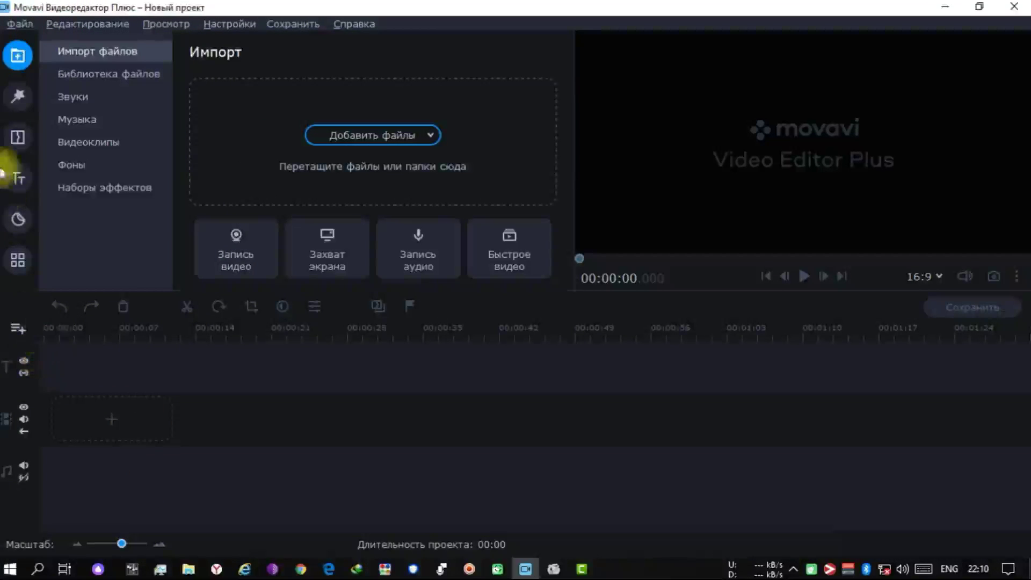
# Look through the filter, transition, title and sticker libraries, finishing at the file import page.
pyautogui.click(17, 95)
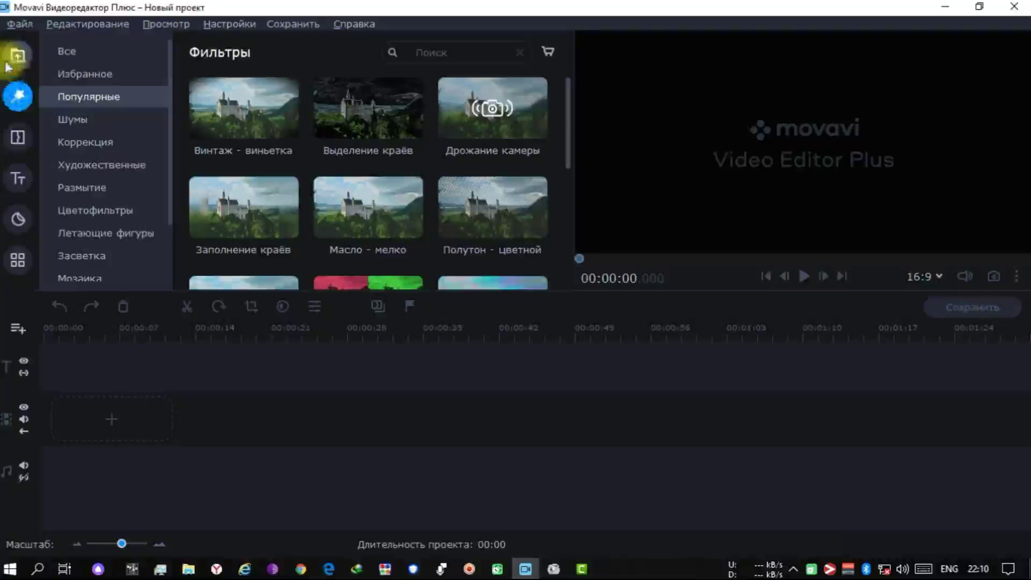
pyautogui.click(18, 138)
pyautogui.click(19, 175)
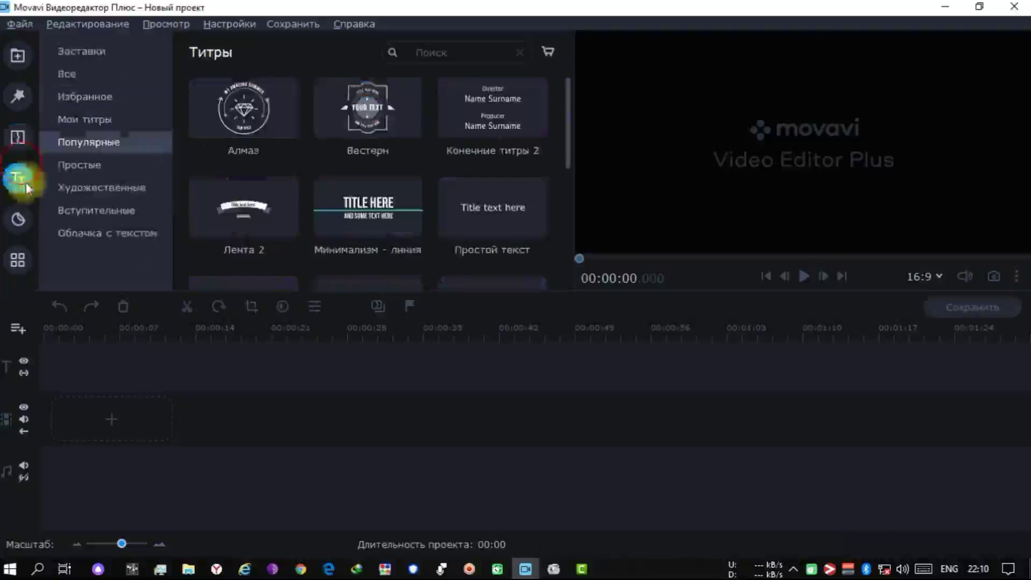
pyautogui.click(17, 219)
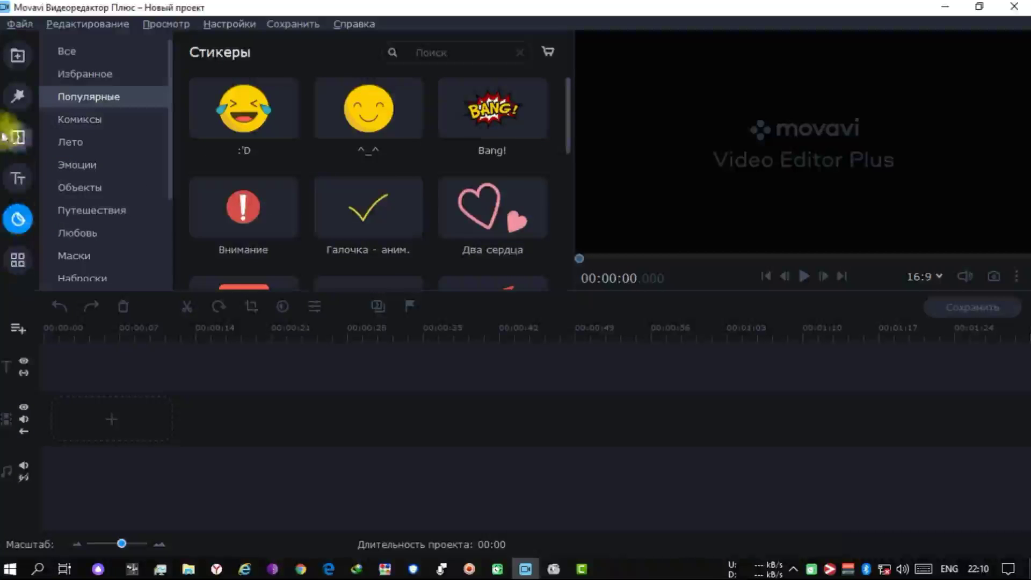
pyautogui.click(18, 54)
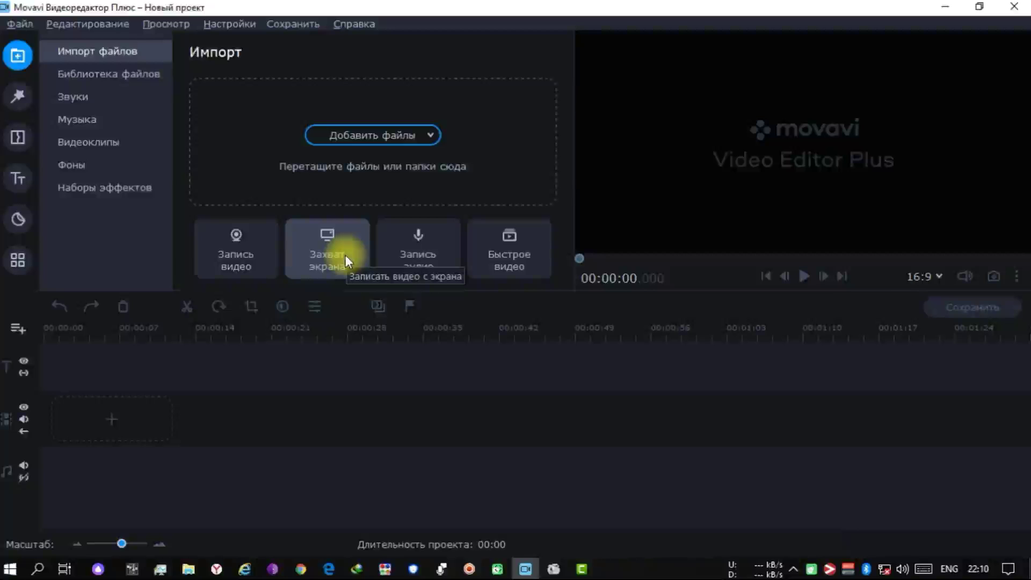
# View the recording devices available for audio capture without choosing one, and return to the import page.
pyautogui.click(438, 254)
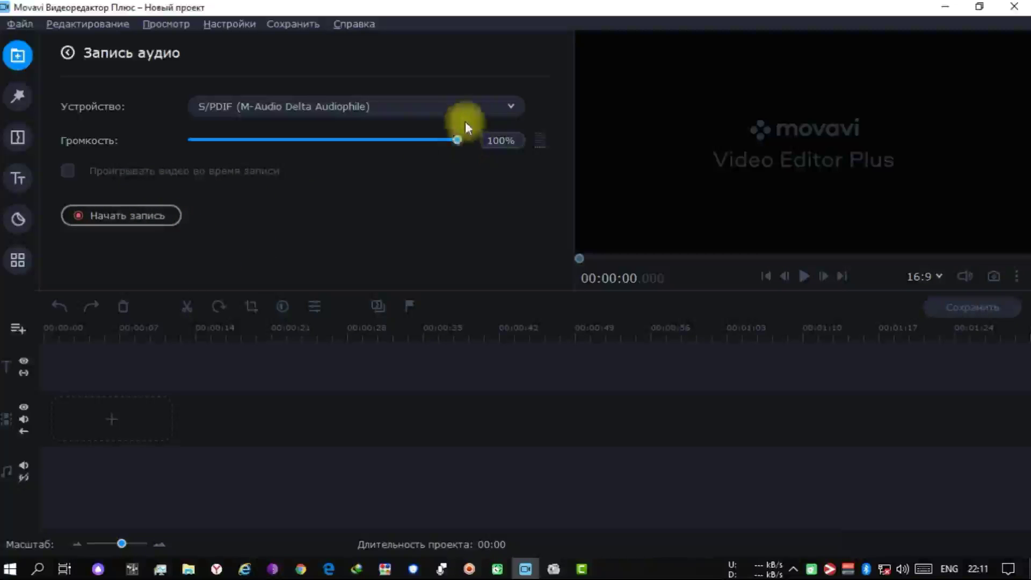
pyautogui.click(417, 112)
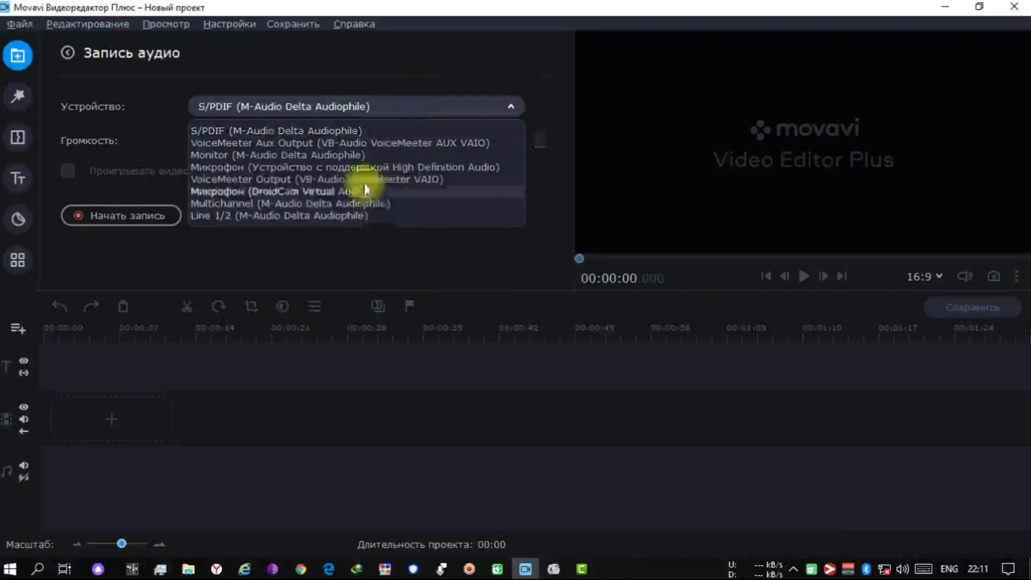
pyautogui.click(310, 65)
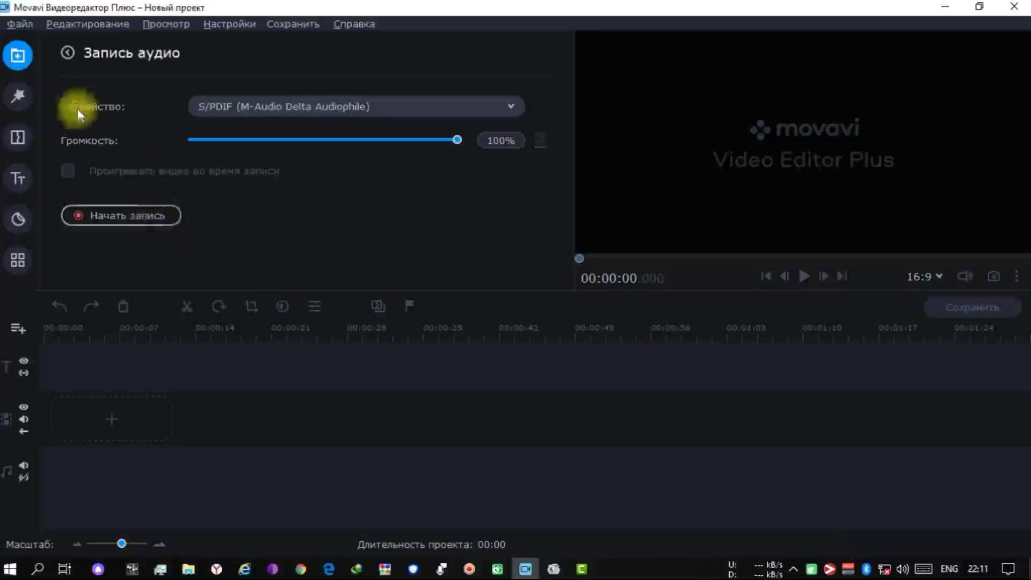
pyautogui.click(19, 59)
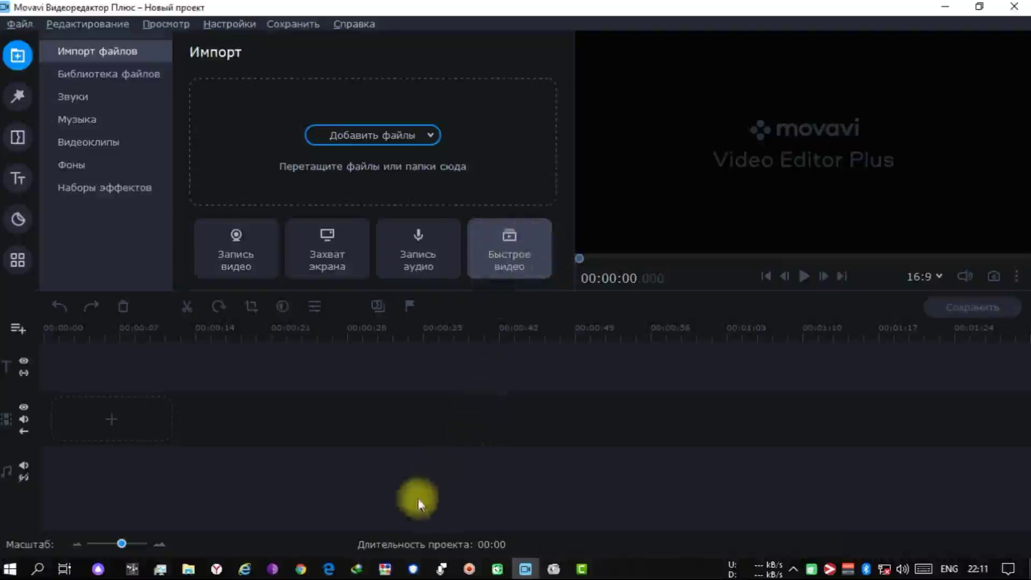
# Record an audio clip onto the timeline from S/PDIF (M-Audio Delta Audiophile) at 100% volume.
pyautogui.click(407, 239)
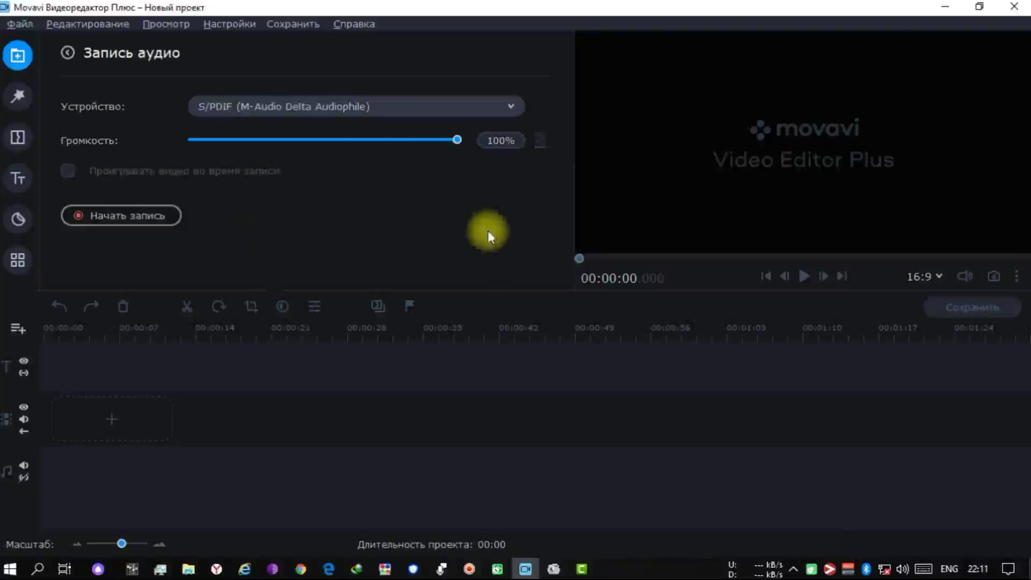
pyautogui.click(326, 106)
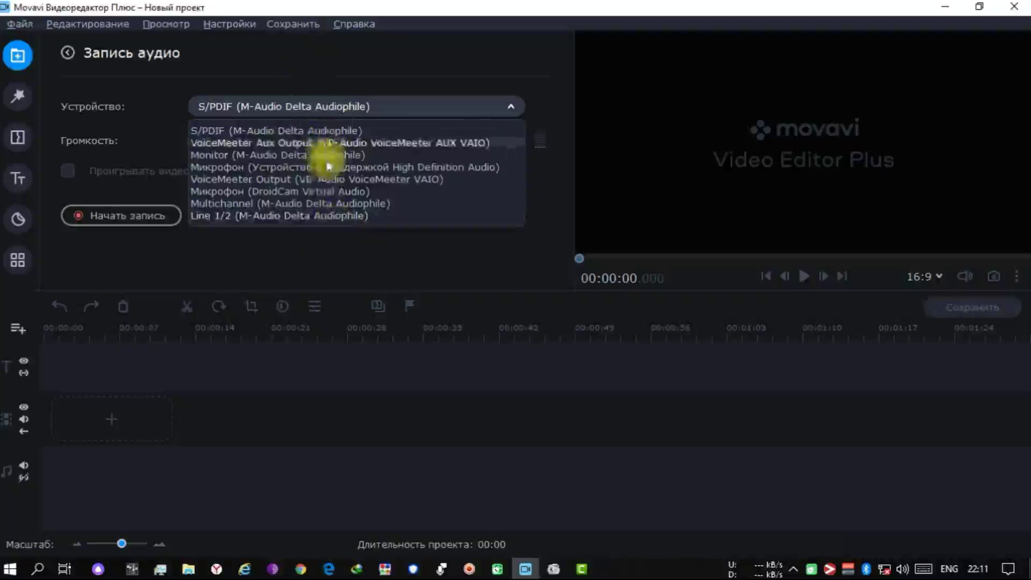
pyautogui.click(332, 58)
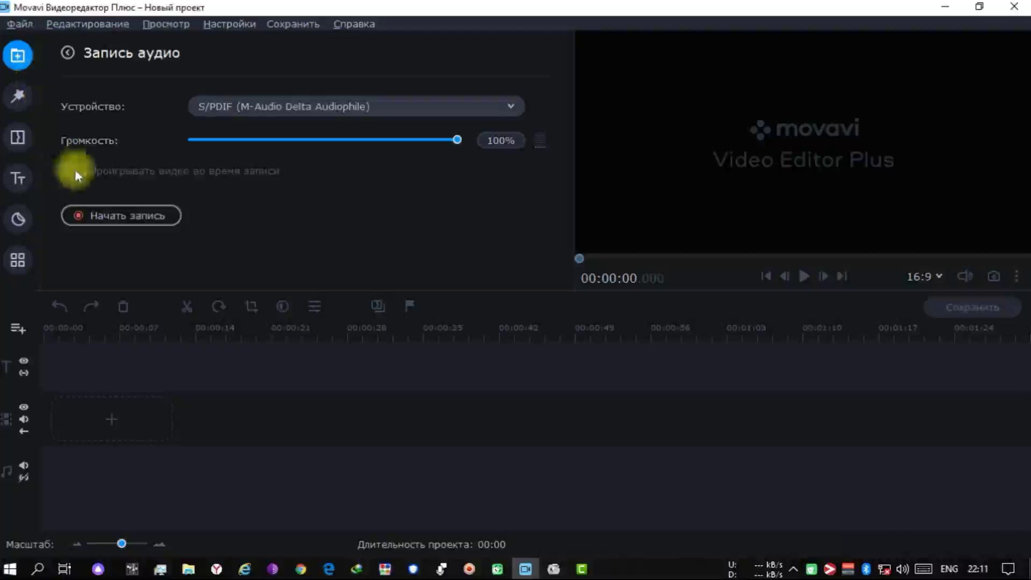
pyautogui.click(104, 214)
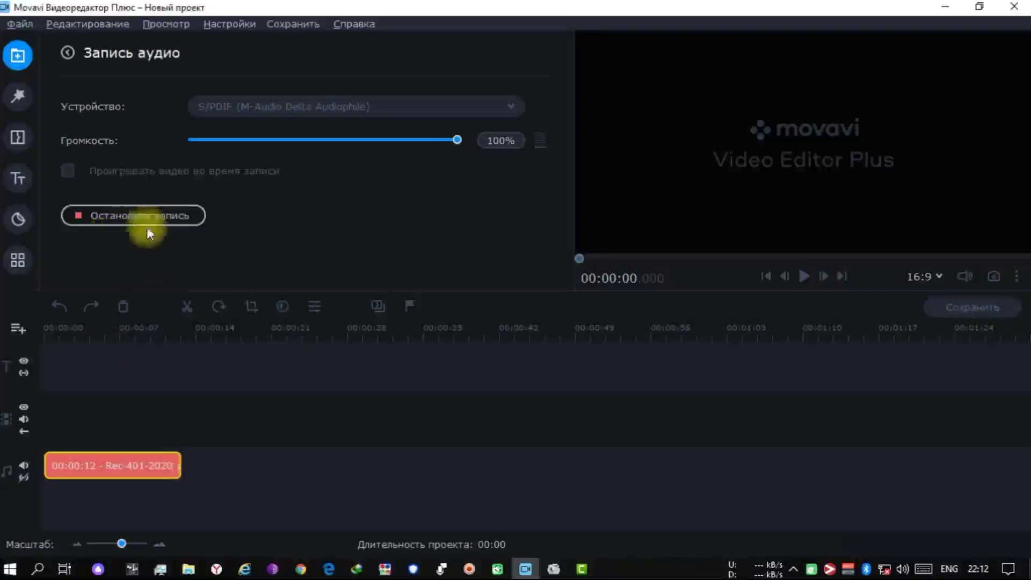
pyautogui.click(186, 217)
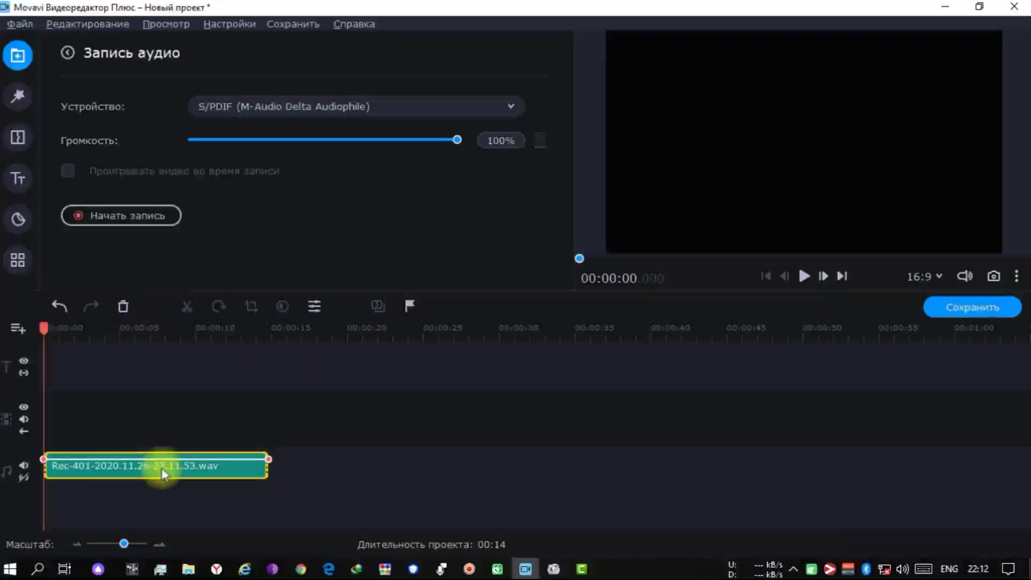
# In the recorded audio clip's properties, try a volume of 120%, restore it to 100%, and set the speed to 105%.
pyautogui.doubleClick(161, 466)
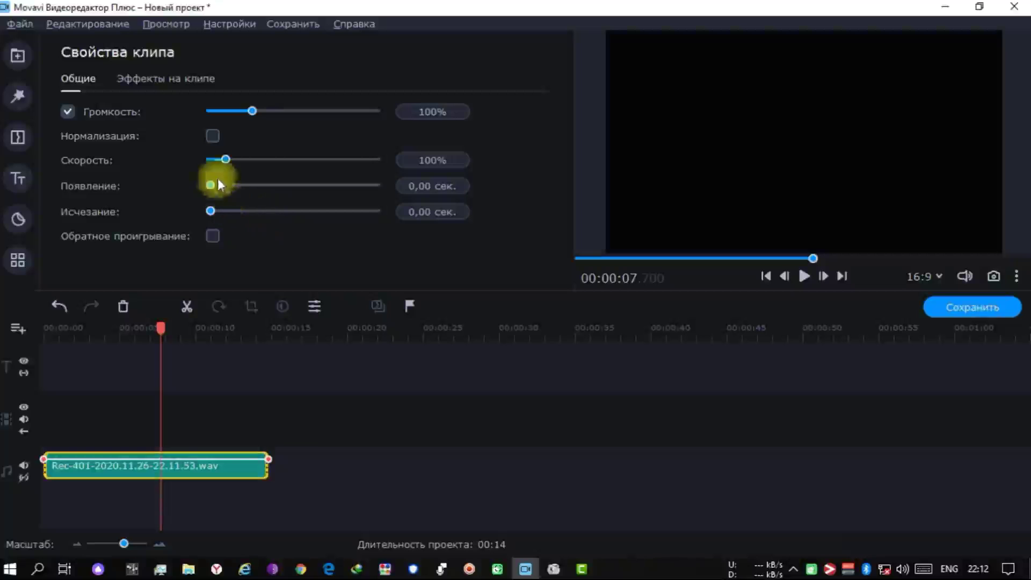
pyautogui.moveTo(253, 112)
pyautogui.mouseDown()
pyautogui.moveTo(269, 115)
pyautogui.moveTo(257, 112)
pyautogui.mouseUp()
pyautogui.click(437, 111)
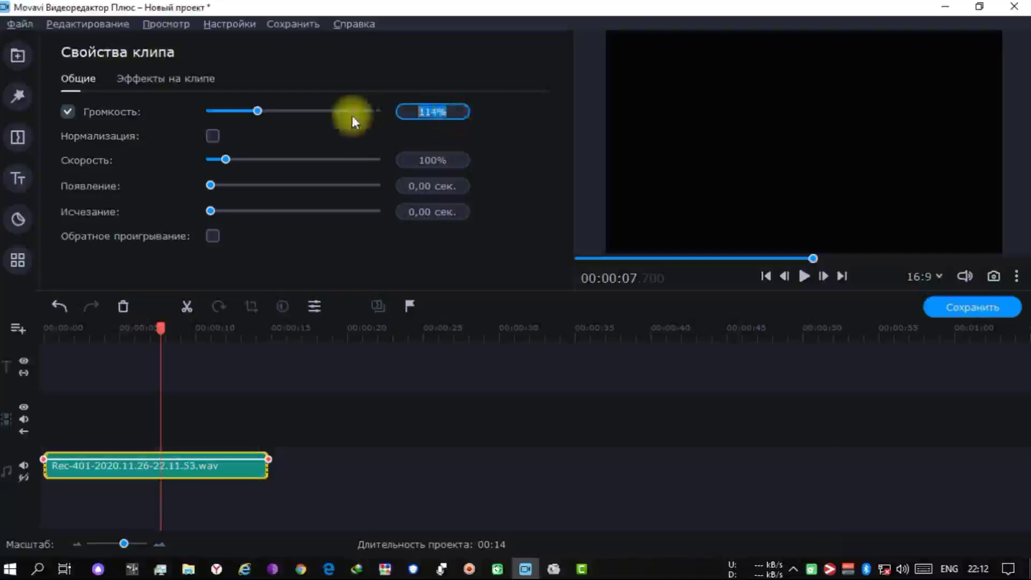
pyautogui.write('120')
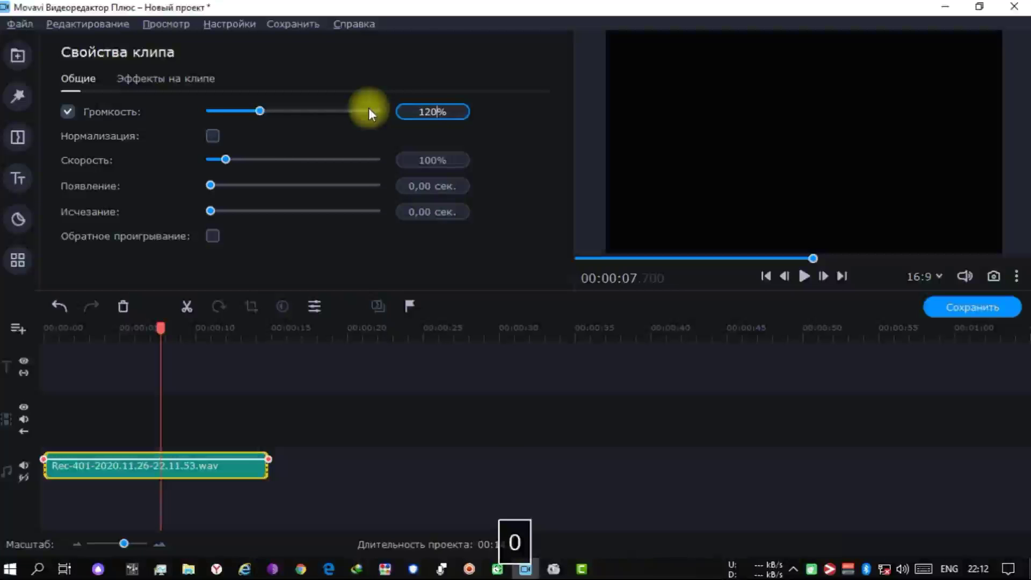
pyautogui.press('BackSpace')
pyautogui.press('BackSpace')
pyautogui.press('BackSpace')
pyautogui.write('100')
pyautogui.moveTo(225, 159)
pyautogui.mouseDown()
pyautogui.moveTo(241, 158)
pyautogui.moveTo(226, 159)
pyautogui.mouseUp()
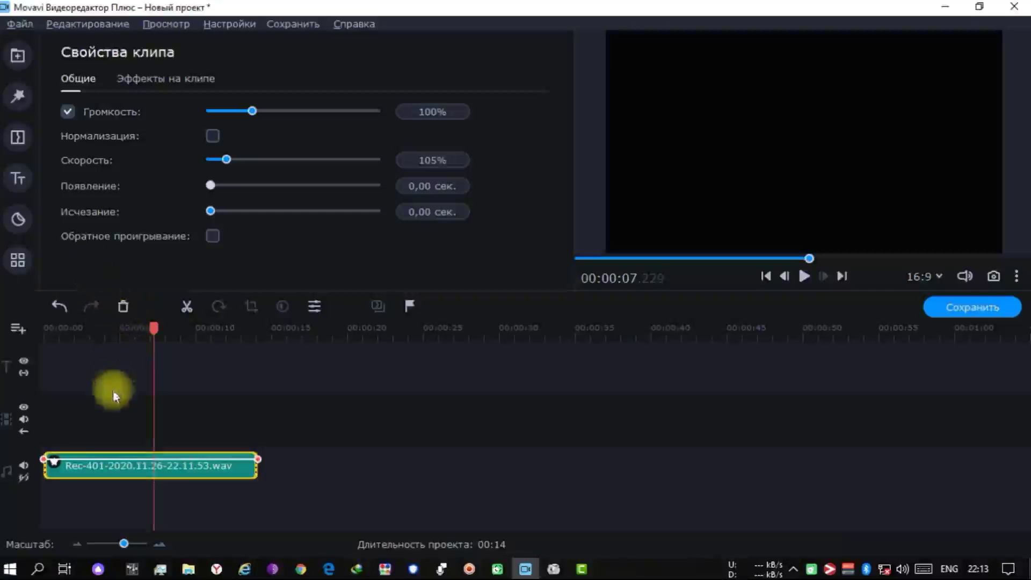
# Apply the Рок equalizer preset to the recorded audio clip.
pyautogui.click(131, 468)
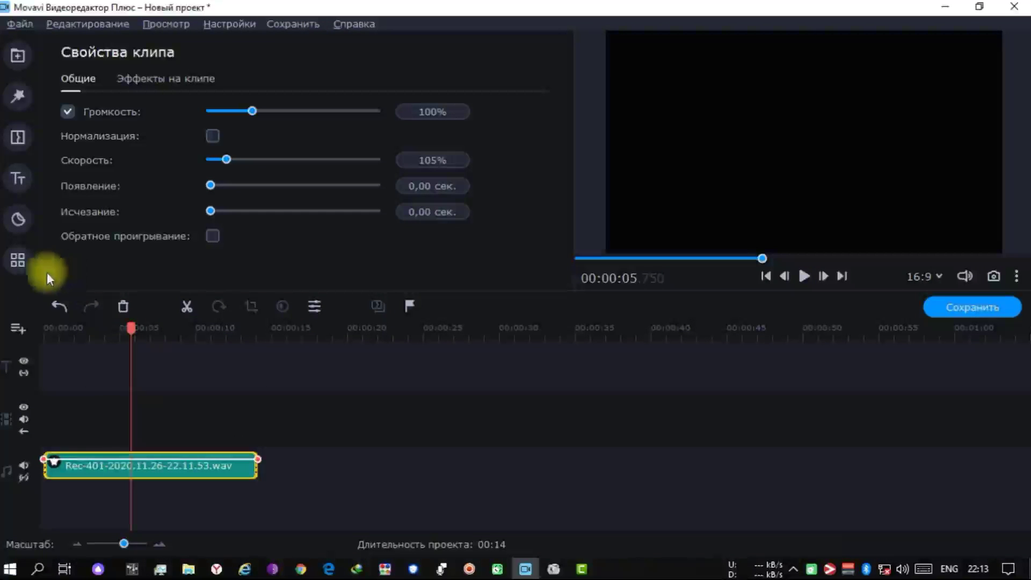
pyautogui.click(17, 263)
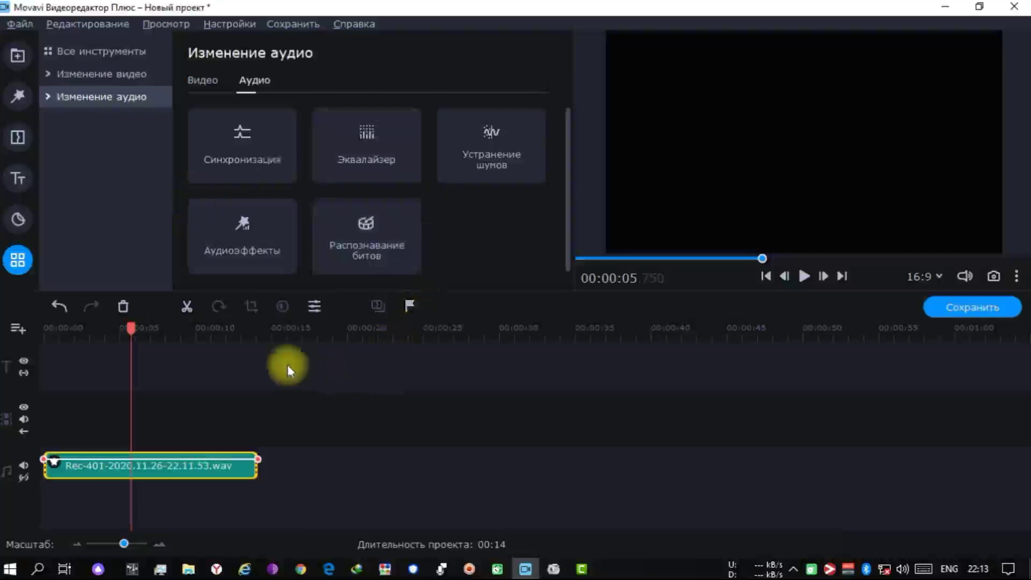
pyautogui.click(346, 175)
pyautogui.click(365, 84)
pyautogui.scroll(-3, 359, 291)
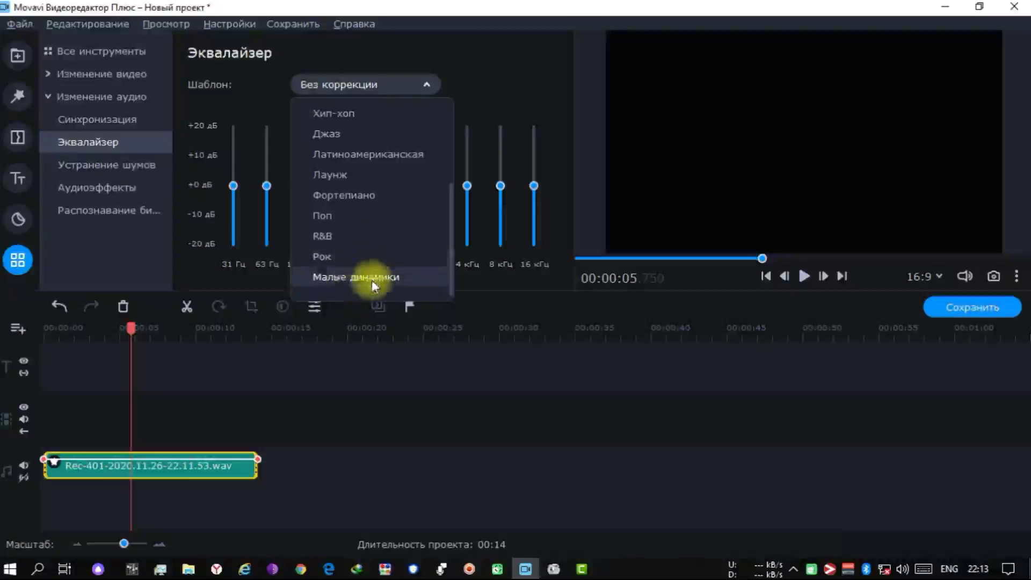
pyautogui.click(365, 258)
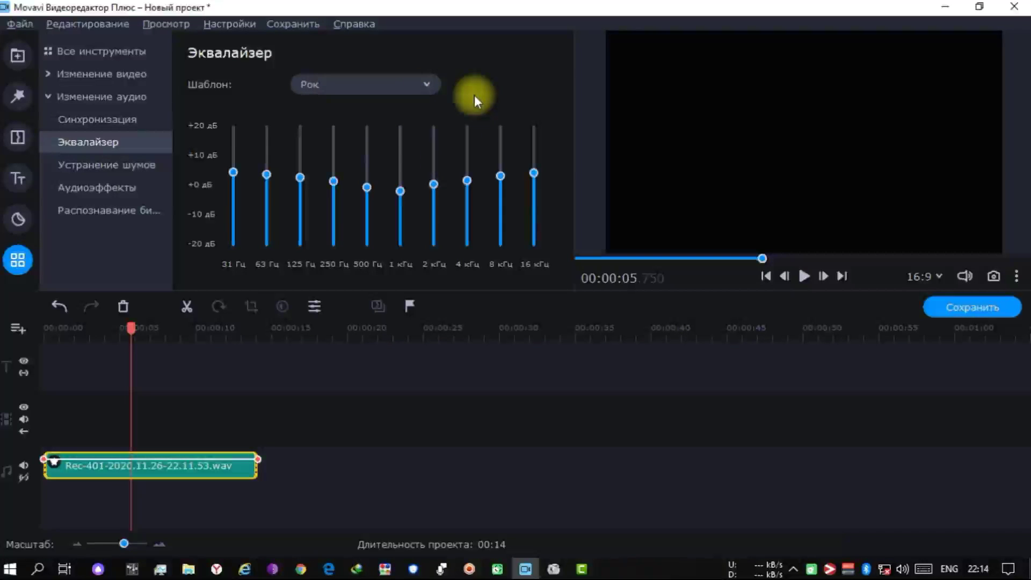
pyautogui.click(433, 86)
pyautogui.scroll(5, 398, 129)
pyautogui.scroll(-5, 399, 128)
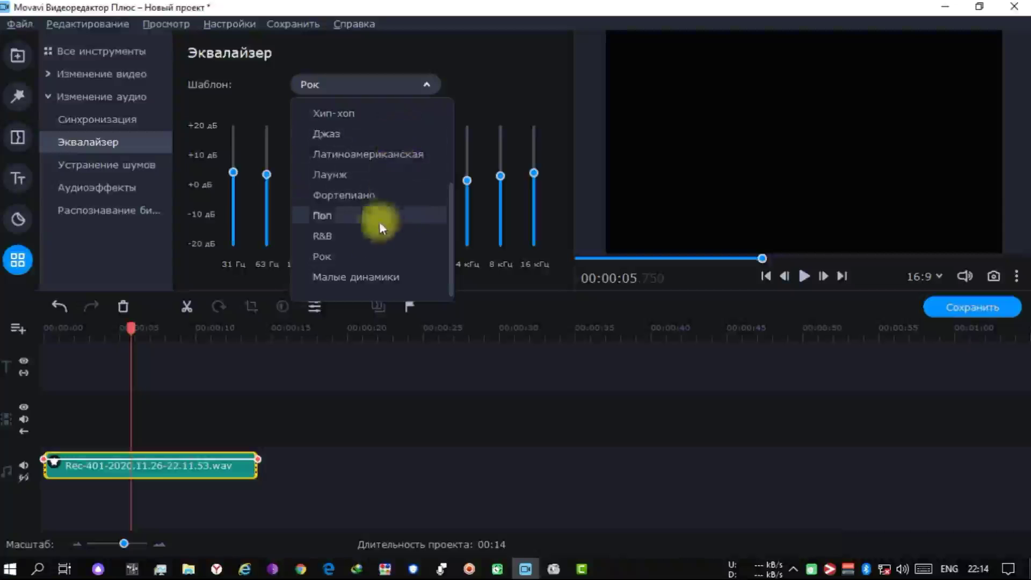
pyautogui.click(351, 256)
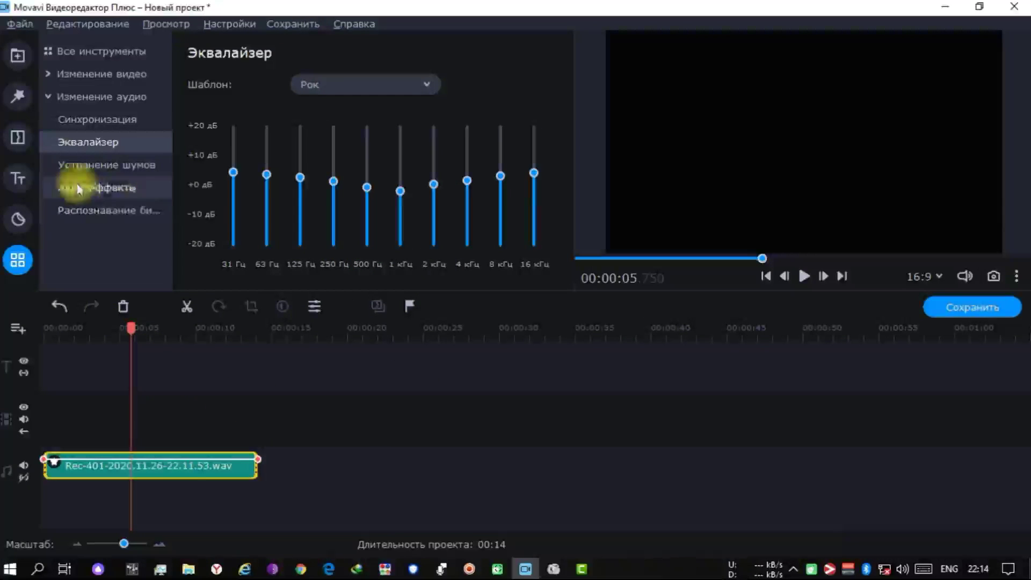
pyautogui.click(333, 406)
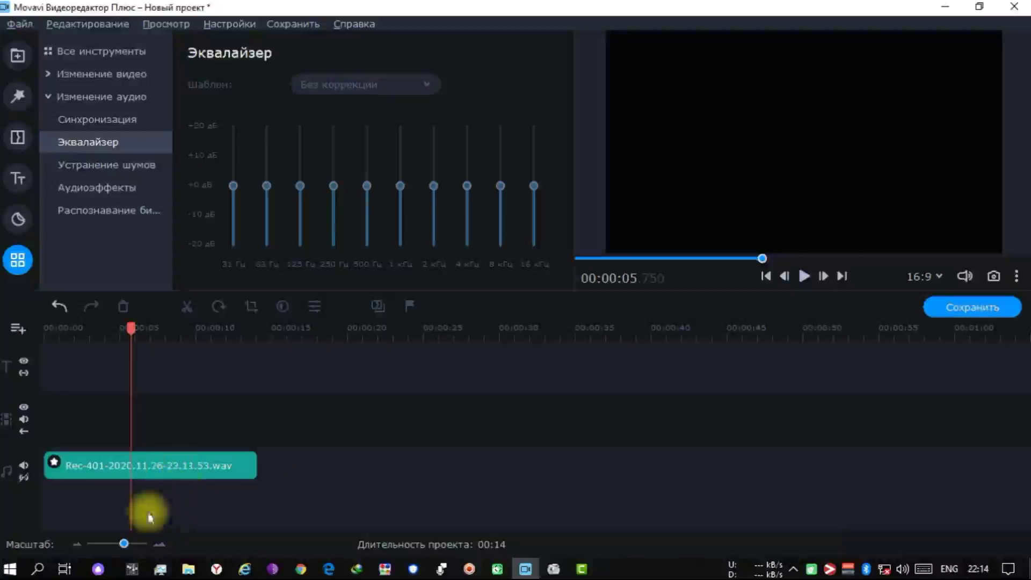
pyautogui.click(123, 472)
pyautogui.click(153, 511)
pyautogui.click(96, 466)
pyautogui.click(63, 502)
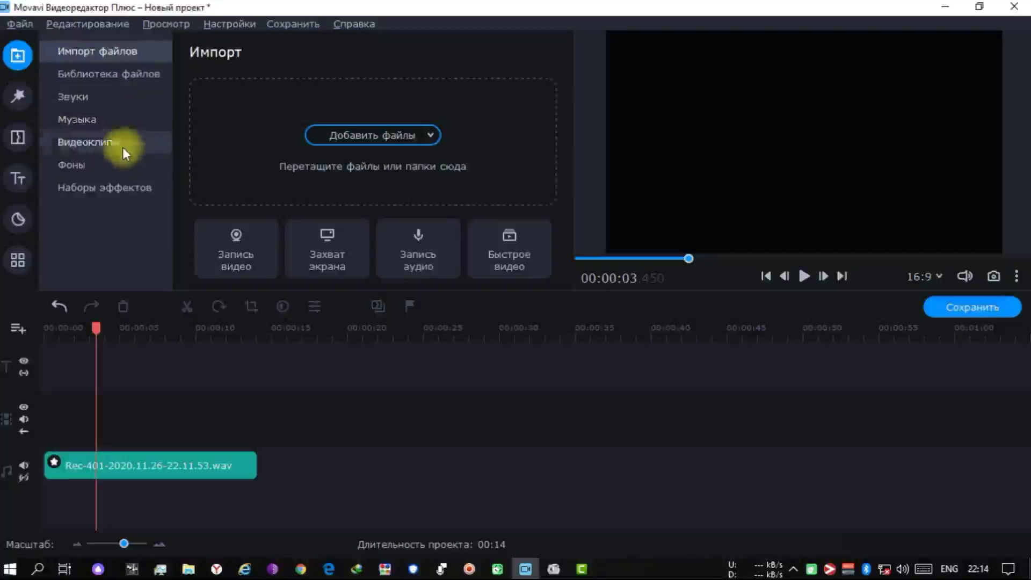
# Look through the Фоны backgrounds in the import library.
pyautogui.click(120, 165)
pyautogui.scroll(-10, 337, 146)
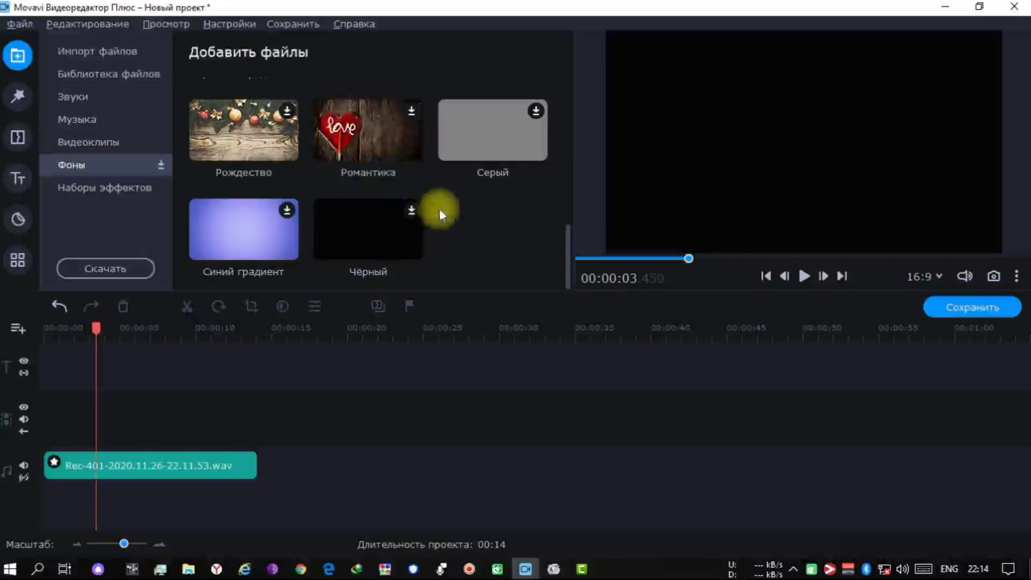
pyautogui.scroll(5, 473, 236)
pyautogui.scroll(3, 472, 236)
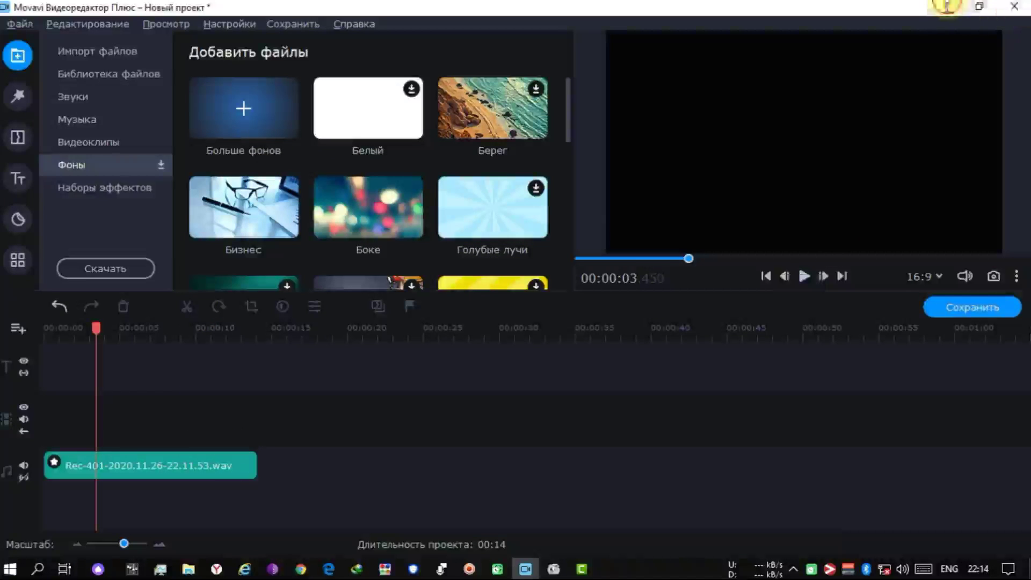
# Add a game video from the Game folder inside the desktop's Youtube kanal folder to the start of the video track.
pyautogui.click(949, 7)
pyautogui.click(994, 10)
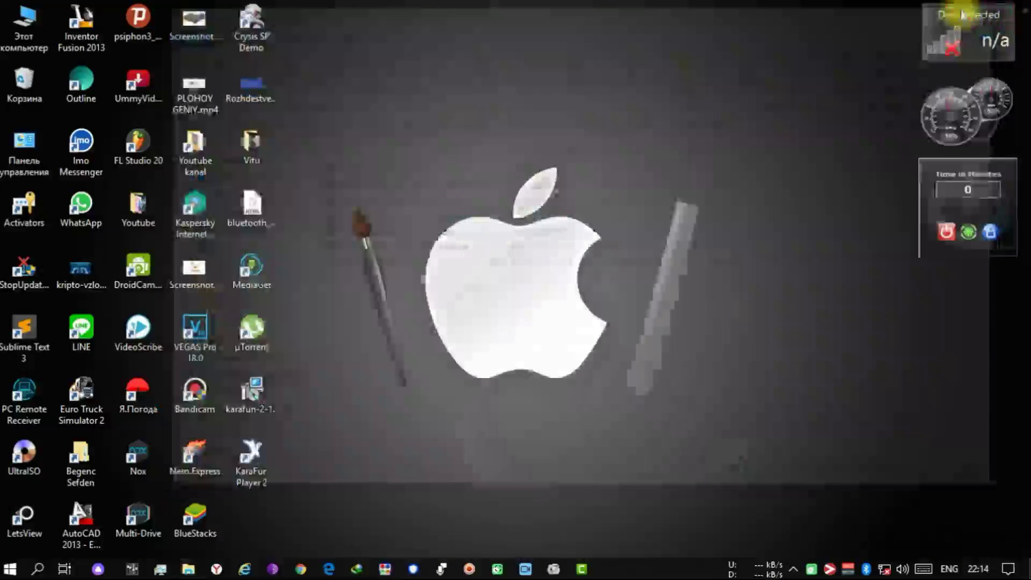
pyautogui.doubleClick(197, 159)
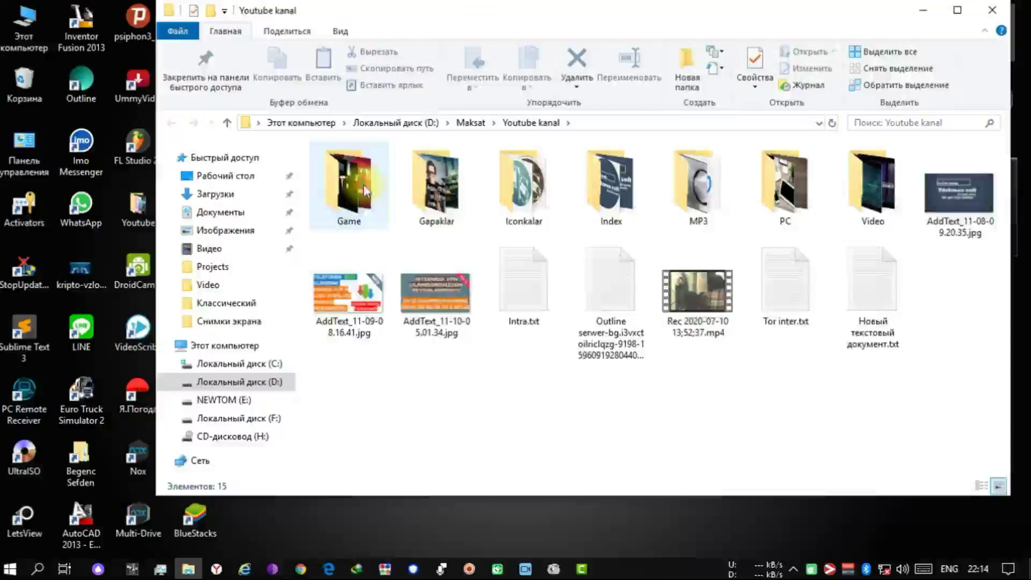
pyautogui.doubleClick(365, 191)
pyautogui.moveTo(381, 234); pyautogui.dragTo(53, 420)
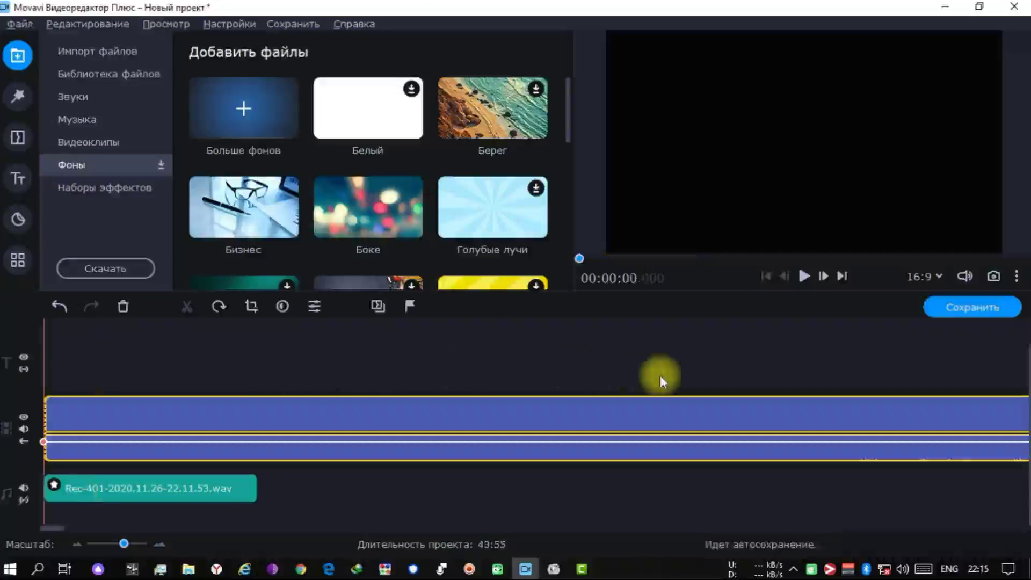
# Delete the game video's linked audio and the video clip itself from the timeline.
pyautogui.click(403, 454)
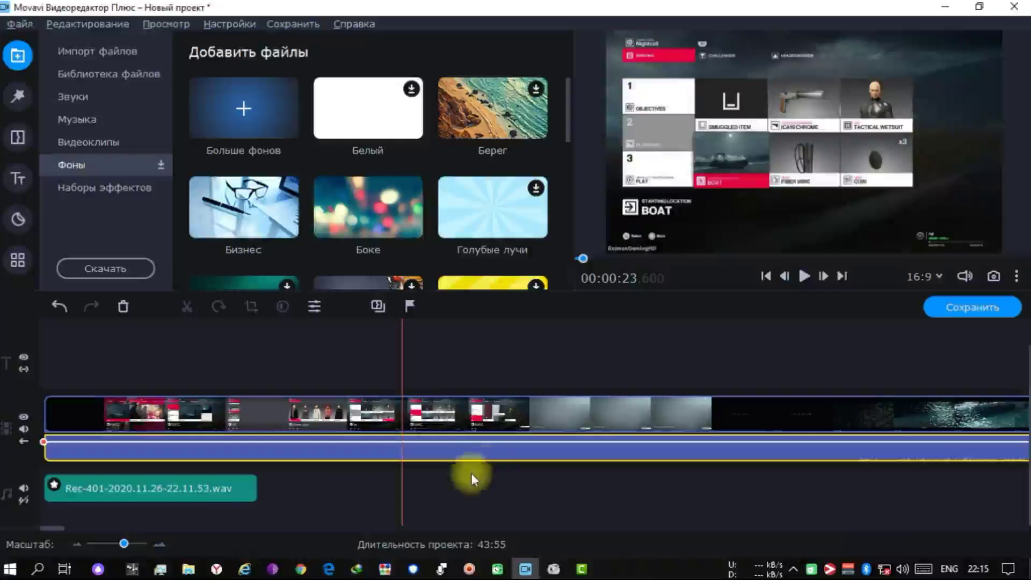
pyautogui.press('Delete')
pyautogui.moveTo(843, 342); pyautogui.dragTo(920, 349)
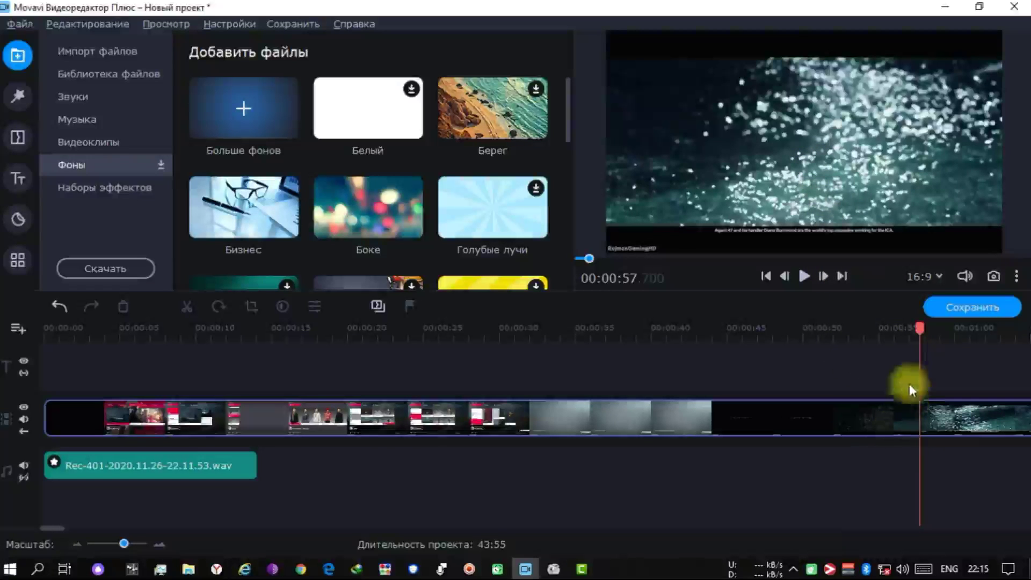
pyautogui.click(746, 411)
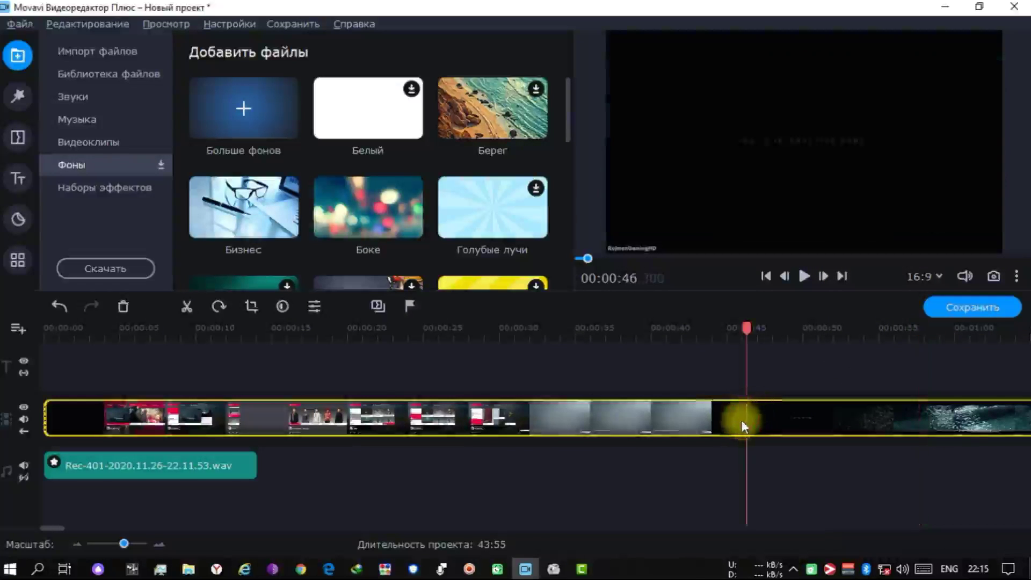
pyautogui.press('Delete')
# Place the Бизнес background on the video track from the timeline's start to the recording's end, and play the project from the beginning.
pyautogui.moveTo(258, 331); pyautogui.dragTo(51, 328)
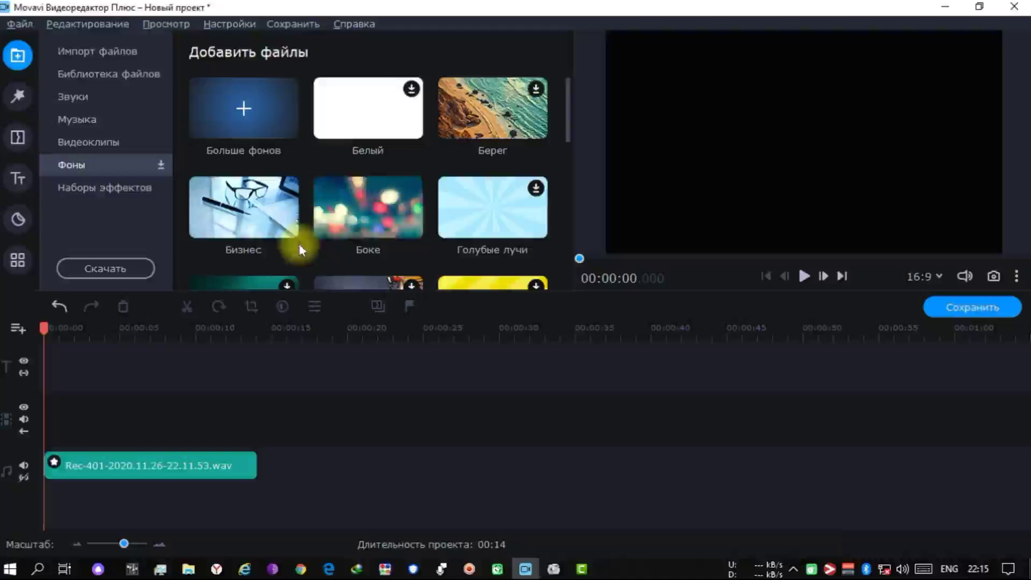
pyautogui.moveTo(235, 211); pyautogui.dragTo(257, 418)
pyautogui.click(804, 276)
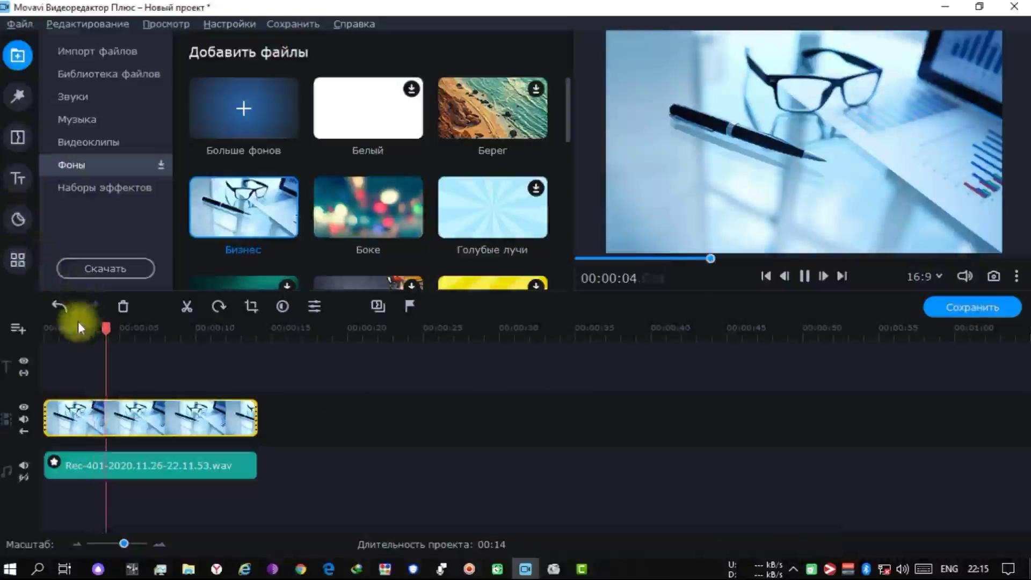
# Stop the playback and look through the Популярные and Простые title templates.
pyautogui.press('space')
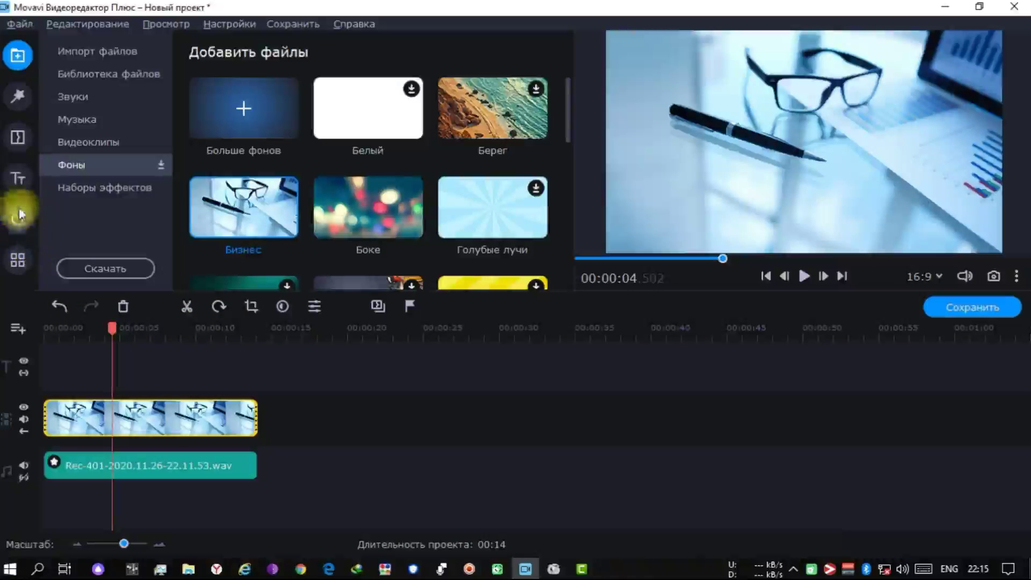
pyautogui.click(17, 177)
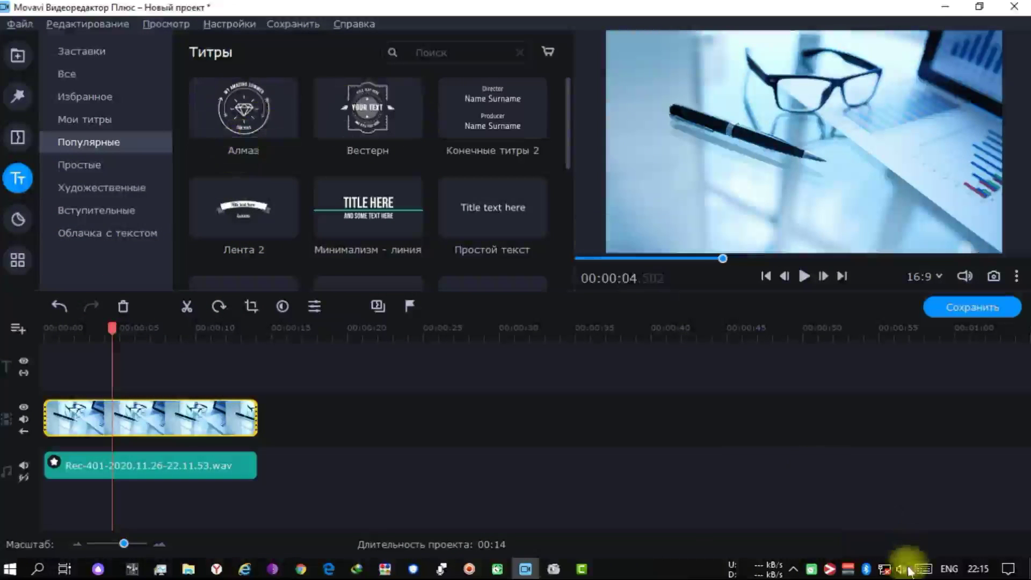
pyautogui.click(18, 56)
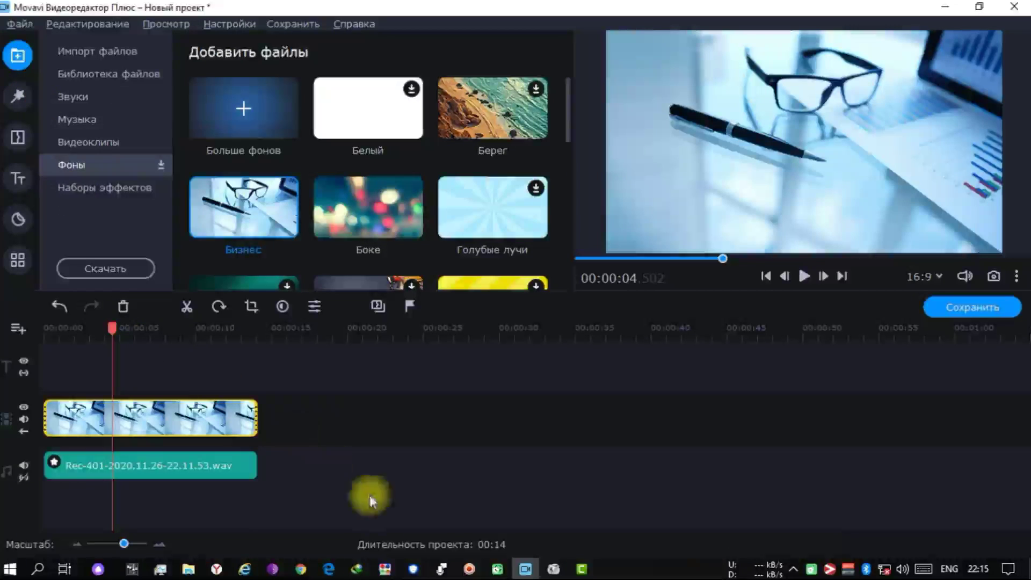
pyautogui.click(21, 185)
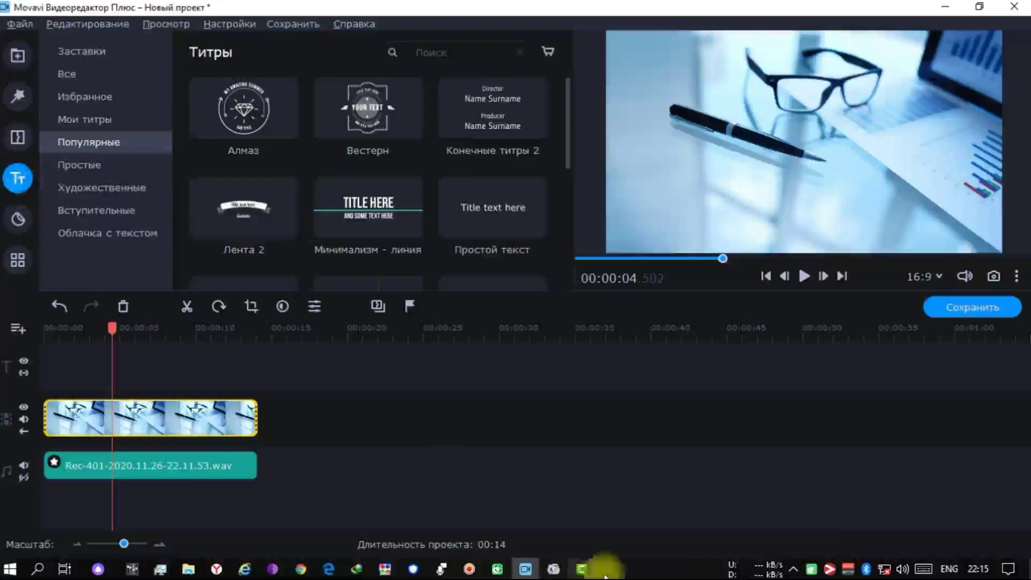
pyautogui.scroll(-4, 372, 134)
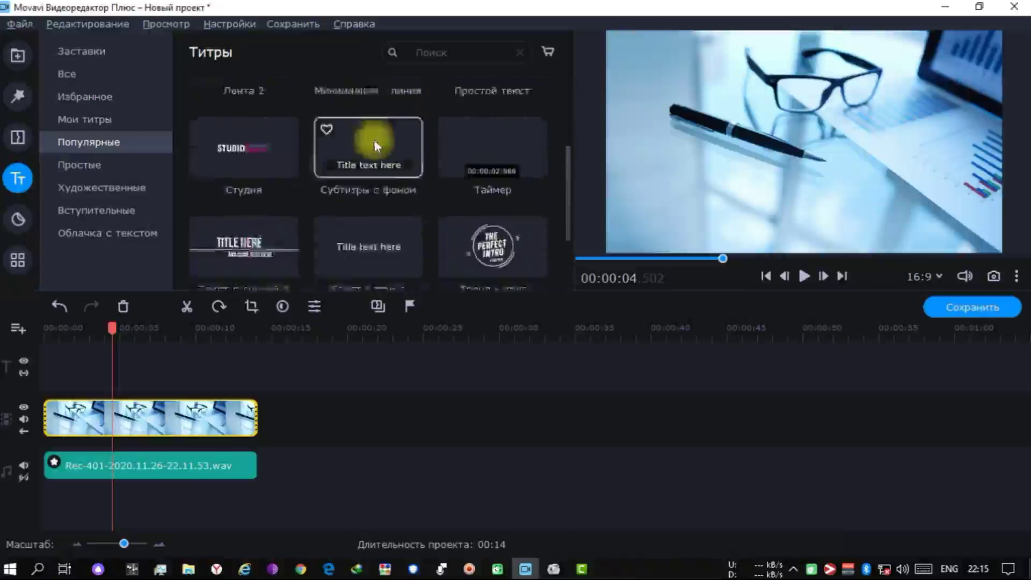
pyautogui.scroll(4, 398, 189)
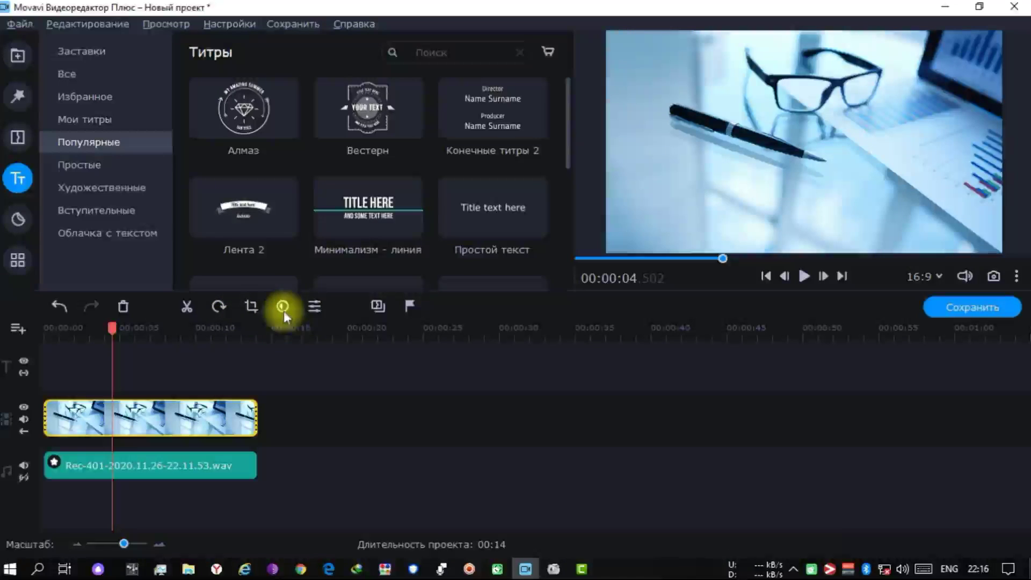
pyautogui.scroll(-2, 399, 210)
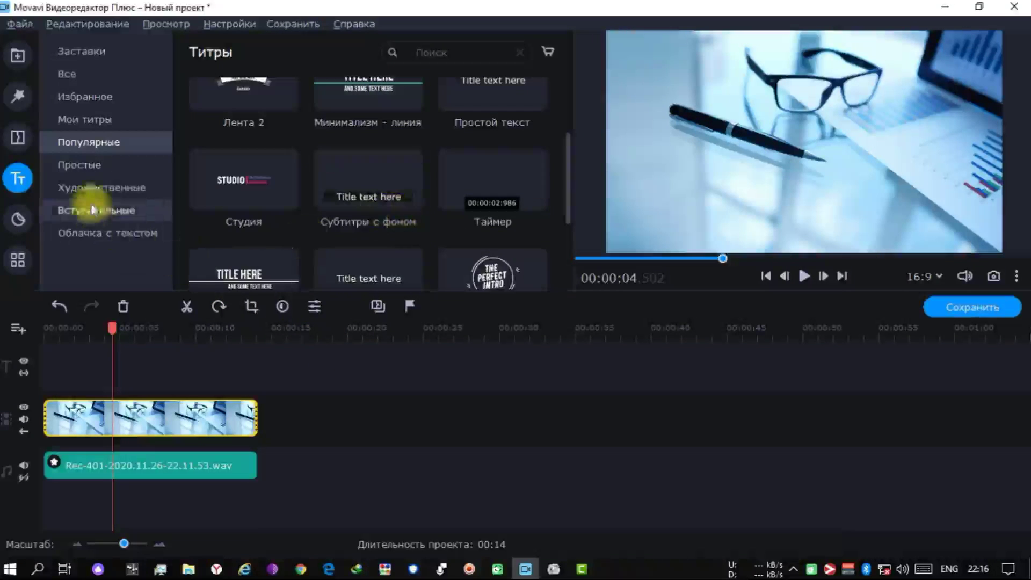
pyautogui.click(107, 165)
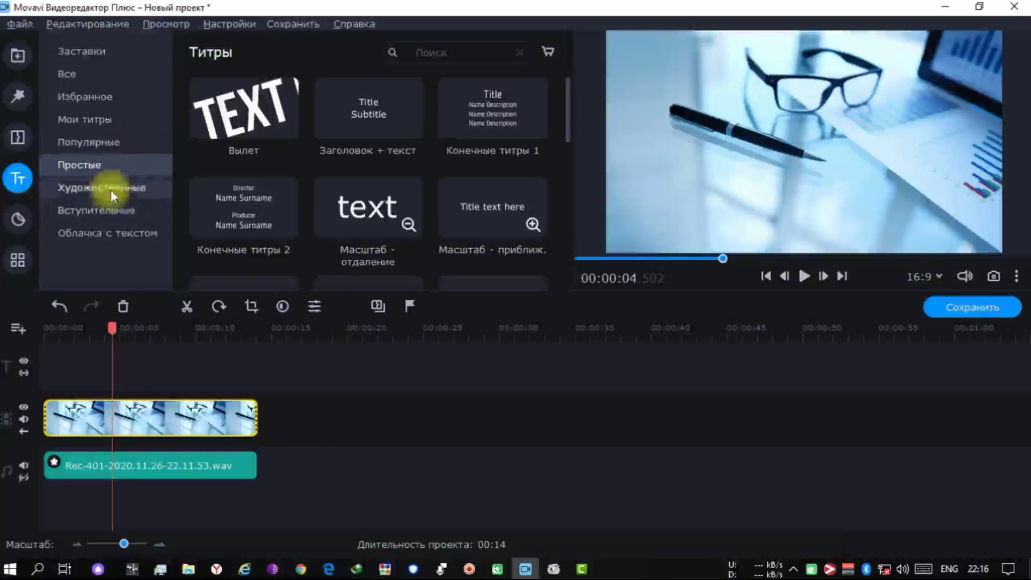
pyautogui.click(111, 141)
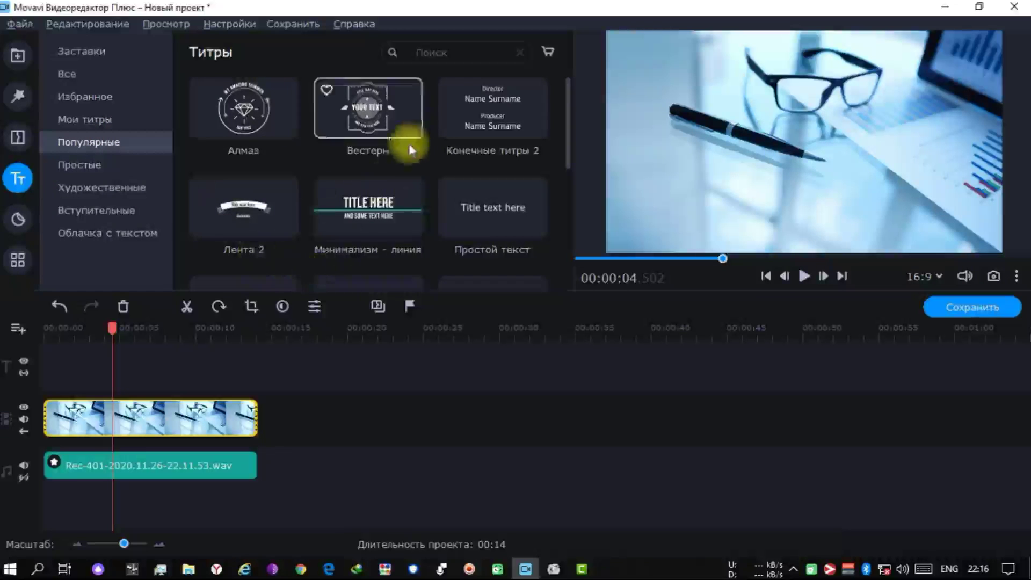
# Add the Студия title from the Популярные category to the title track at the playhead.
pyautogui.scroll(-3, 424, 152)
pyautogui.scroll(-1, 431, 165)
pyautogui.scroll(1, 431, 165)
pyautogui.moveTo(245, 119); pyautogui.dragTo(242, 143)
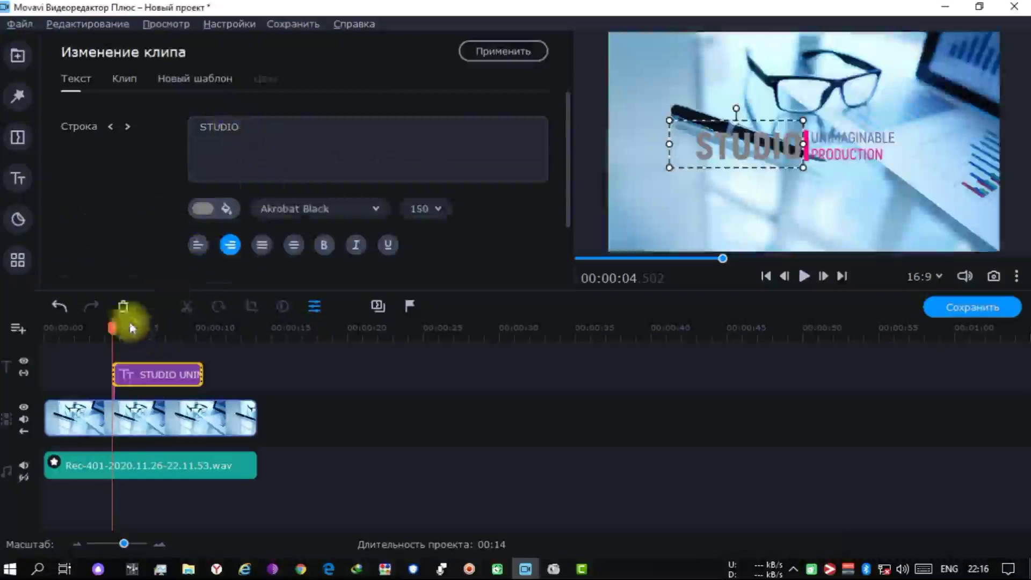
pyautogui.click(17, 138)
pyautogui.click(17, 179)
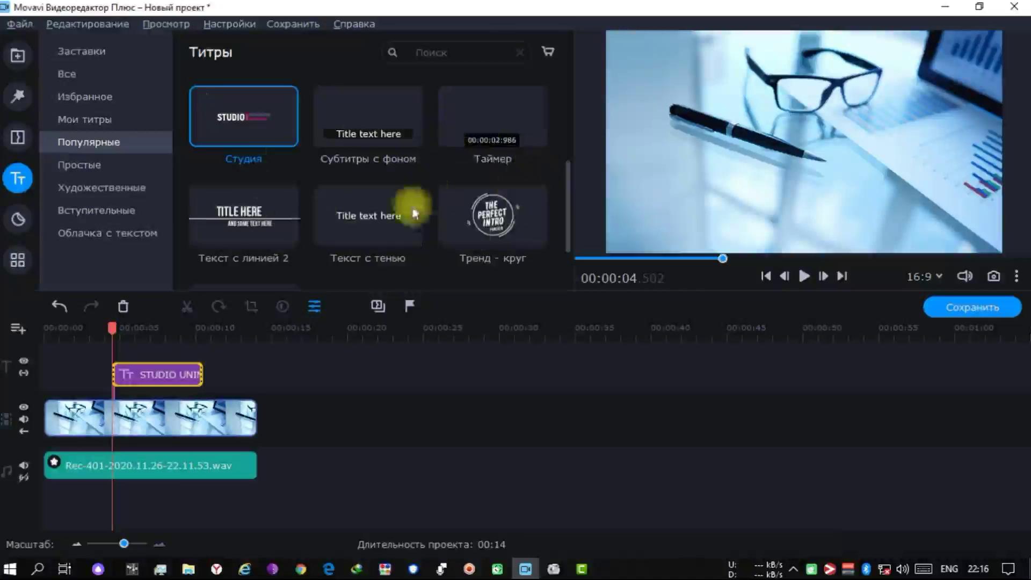
pyautogui.moveTo(266, 112); pyautogui.dragTo(233, 98)
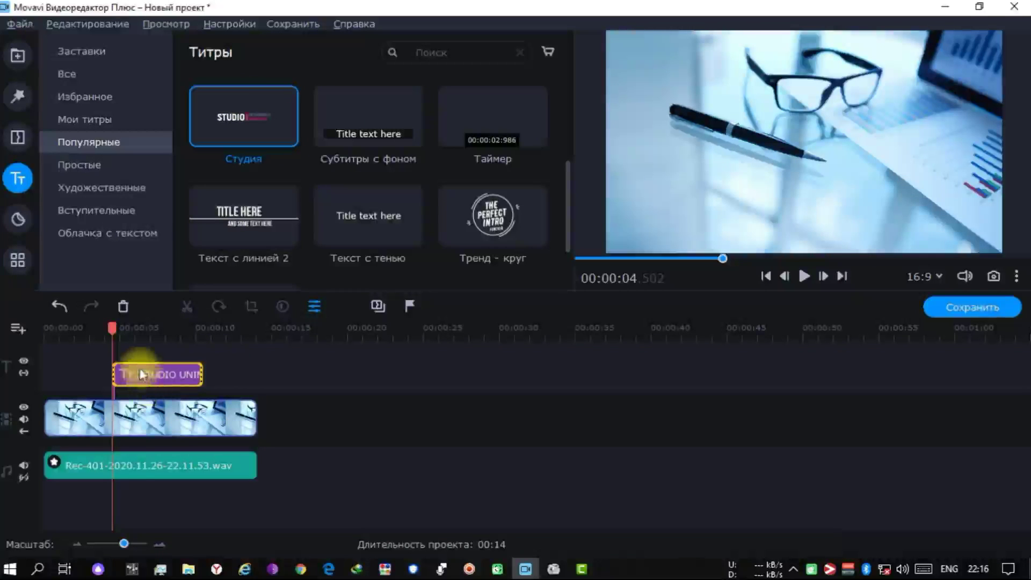
# Open the Студия title clip for editing and replace its STUDIO line with "Turkmensoft".
pyautogui.doubleClick(139, 375)
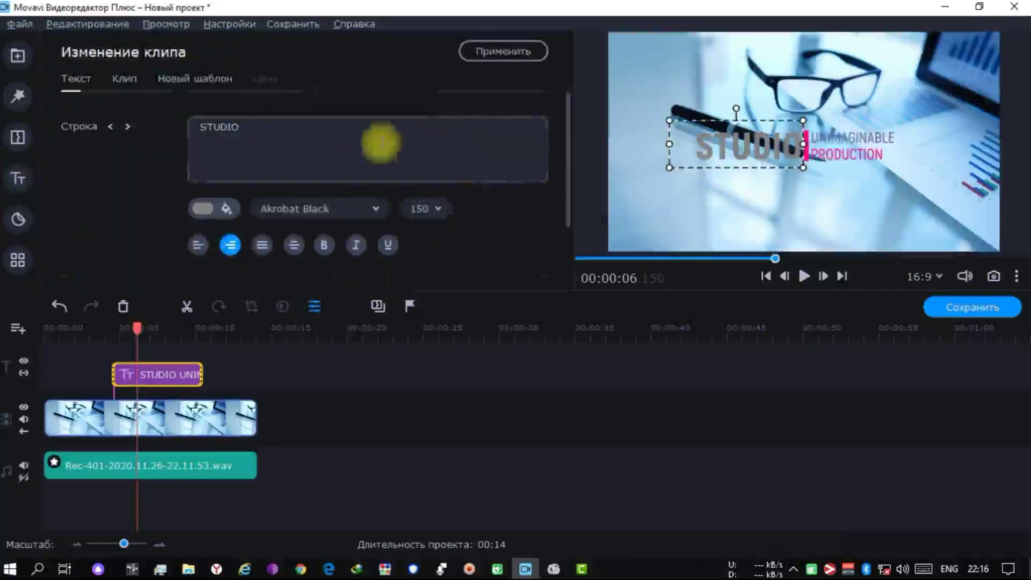
pyautogui.doubleClick(766, 144)
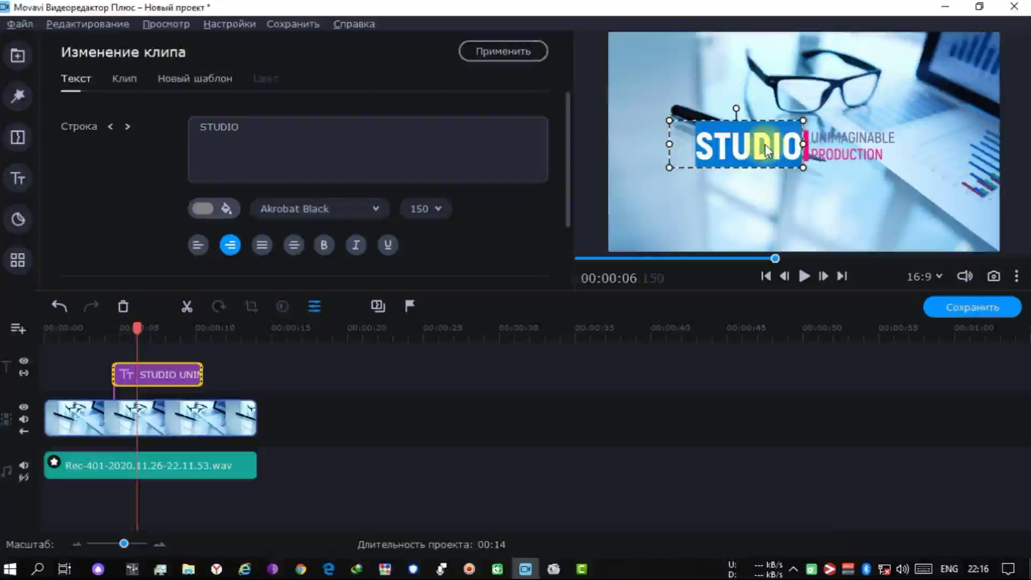
pyautogui.write('Turkmen')
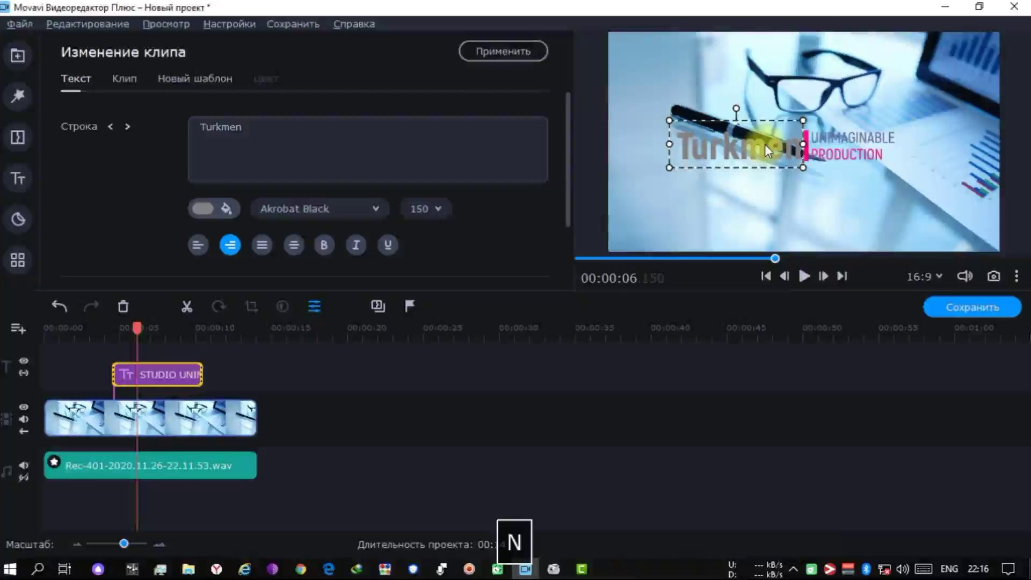
pyautogui.write('soft')
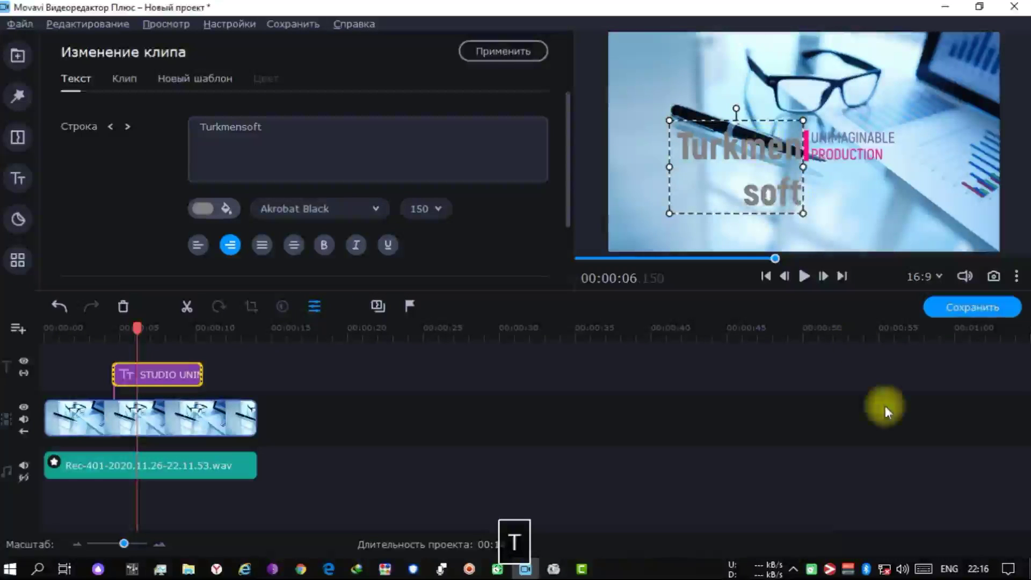
pyautogui.doubleClick(264, 131)
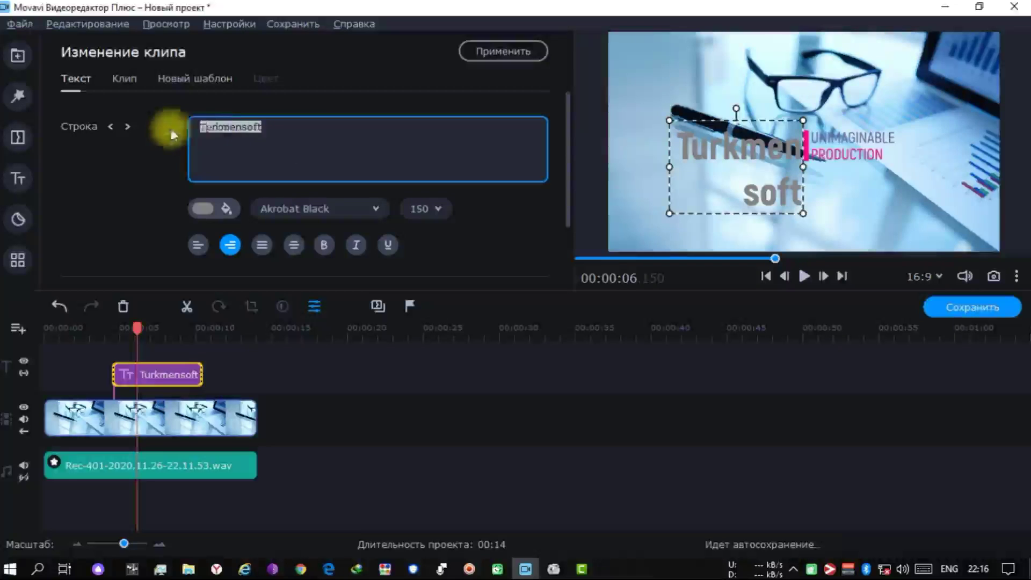
pyautogui.click(362, 147)
# Set the Turkmensoft line's font to Bauhaus 93 and widen its text box on both sides so the word fits on one line.
pyautogui.click(375, 209)
pyautogui.scroll(-2, 402, 268)
pyautogui.scroll(3, 403, 290)
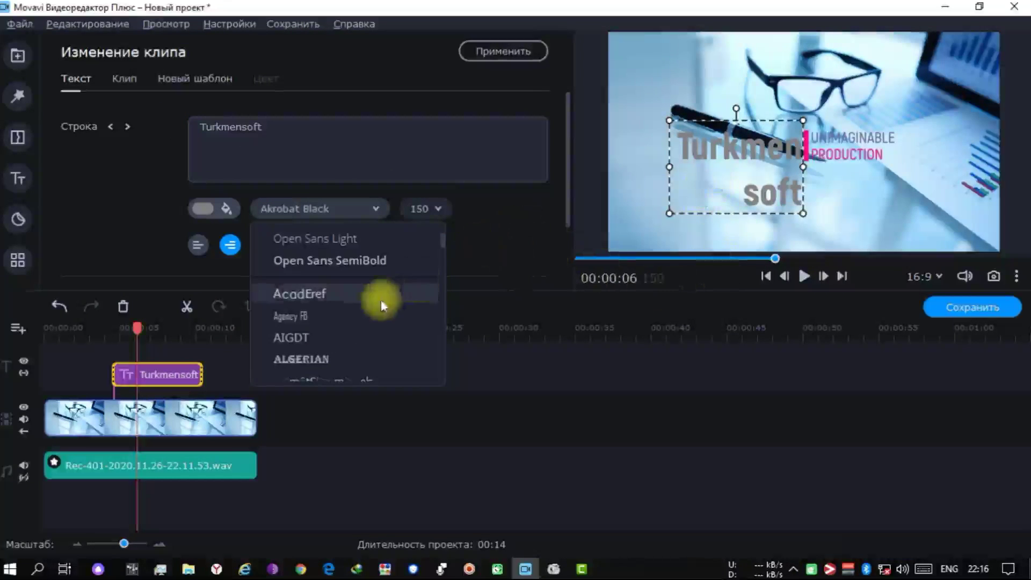
pyautogui.scroll(-4, 401, 301)
pyautogui.scroll(-4, 398, 299)
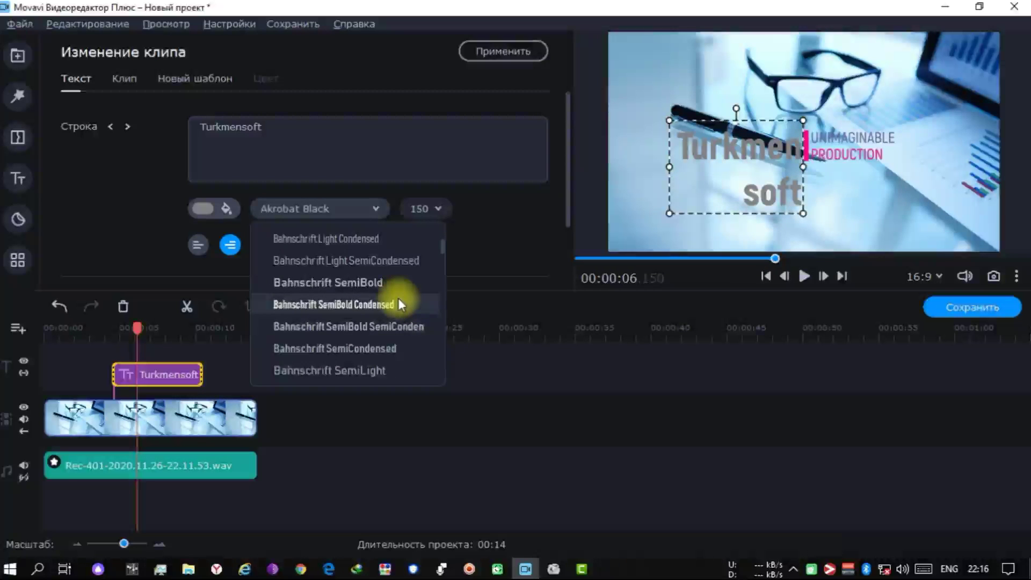
pyautogui.click(374, 351)
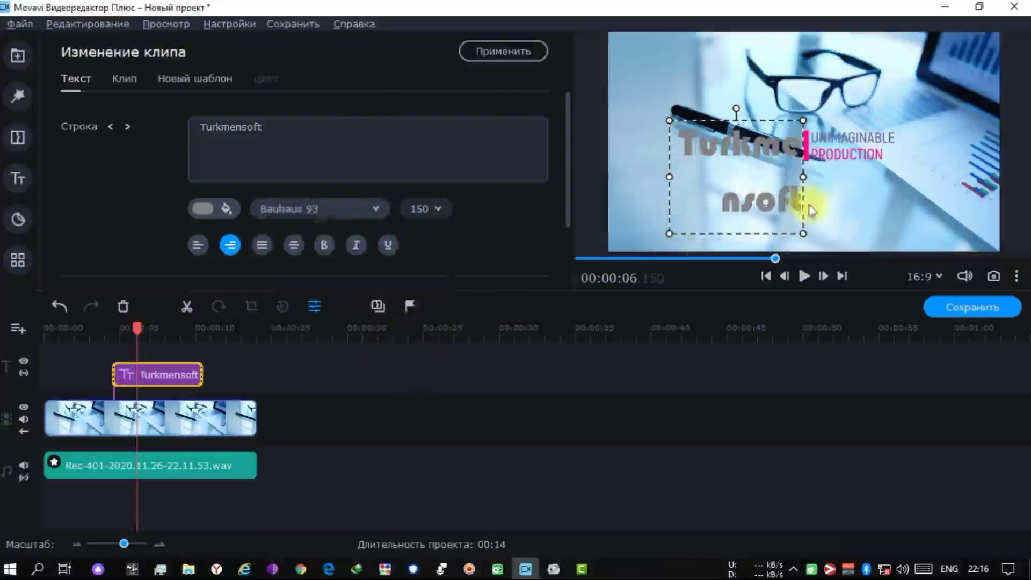
pyautogui.moveTo(670, 182); pyautogui.dragTo(603, 180)
pyautogui.moveTo(802, 184); pyautogui.dragTo(818, 176)
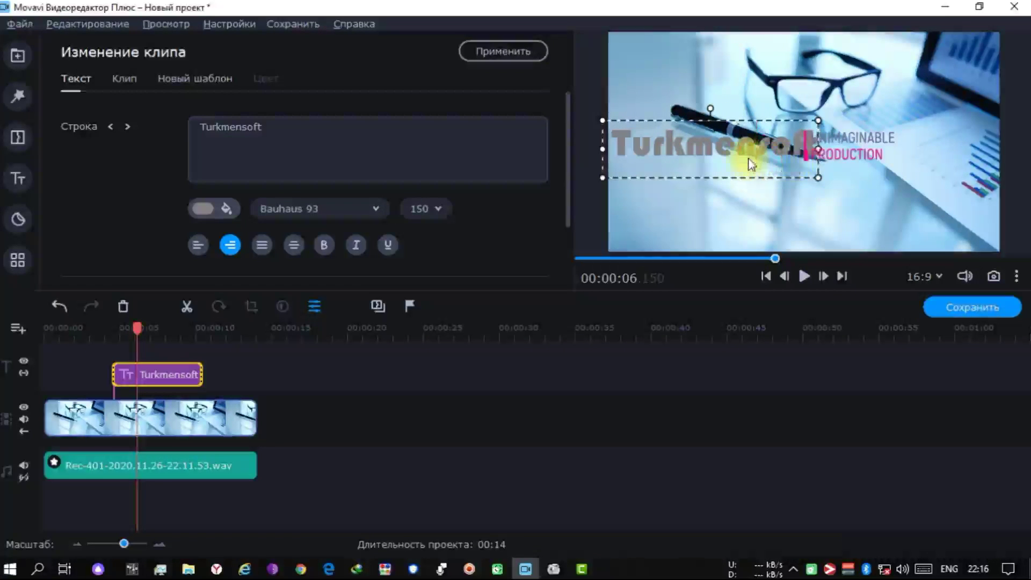
# Set the Turkmensoft line's text color to orange #ff5d00.
pyautogui.click(219, 218)
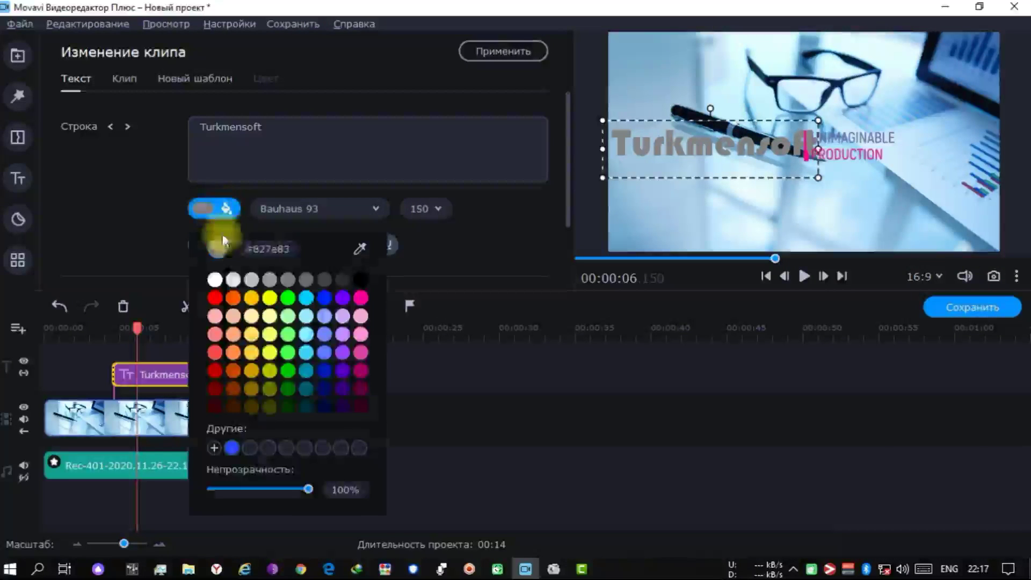
pyautogui.click(216, 297)
pyautogui.click(232, 298)
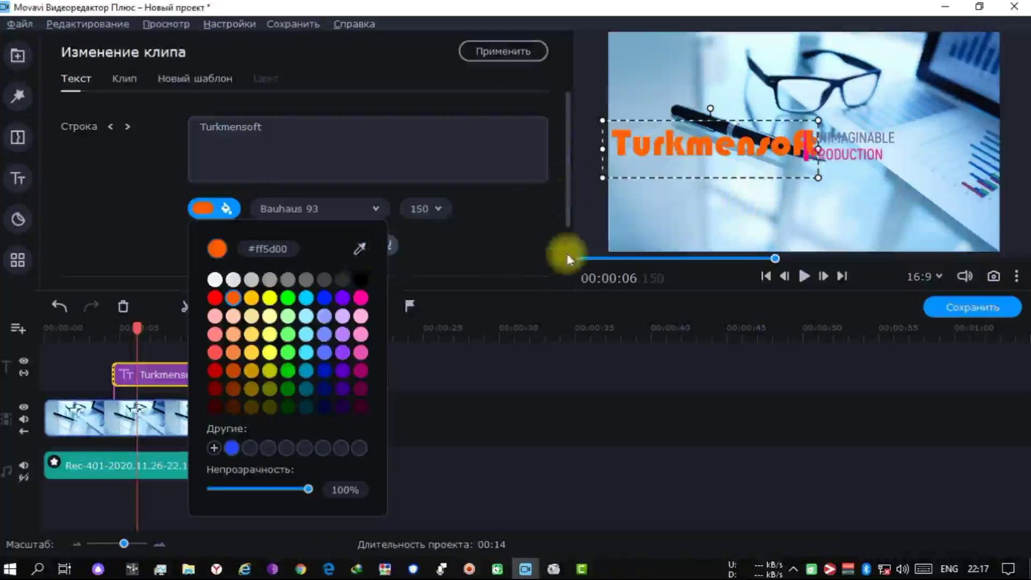
pyautogui.click(565, 260)
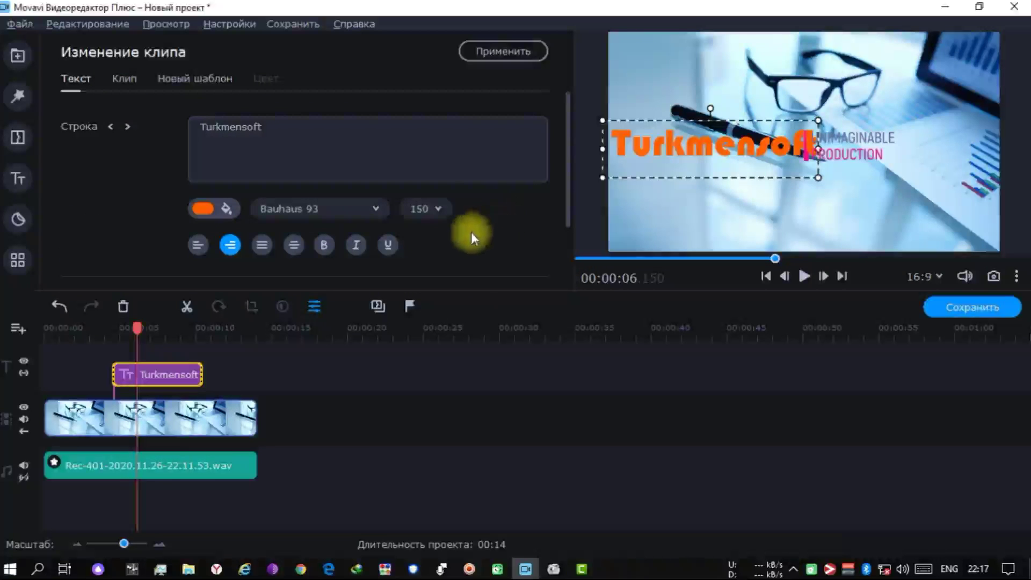
# Try font size 100 on the Turkmensoft line, and set it back to 150.
pyautogui.click(446, 210)
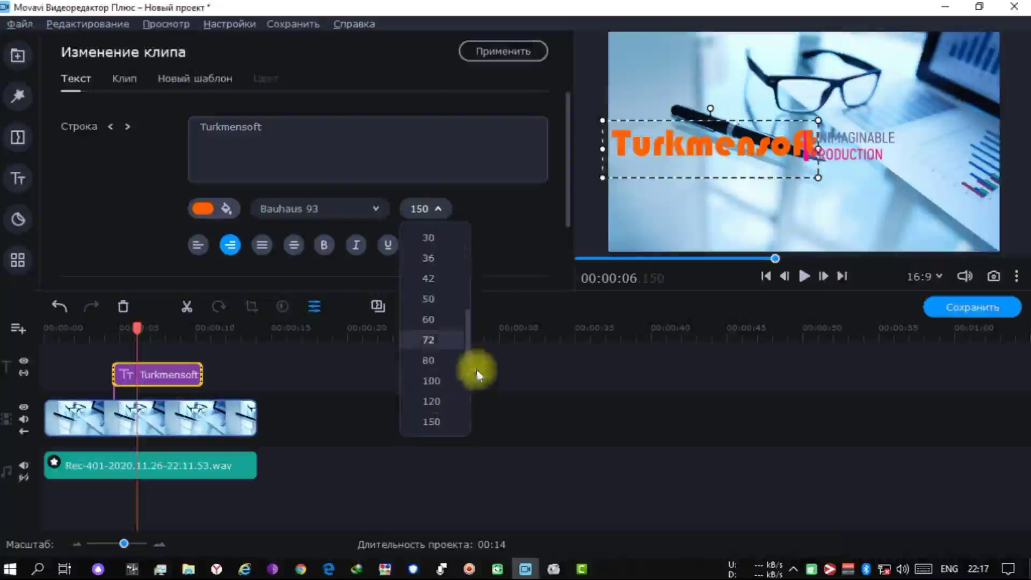
pyautogui.click(432, 381)
pyautogui.click(443, 209)
pyautogui.click(447, 422)
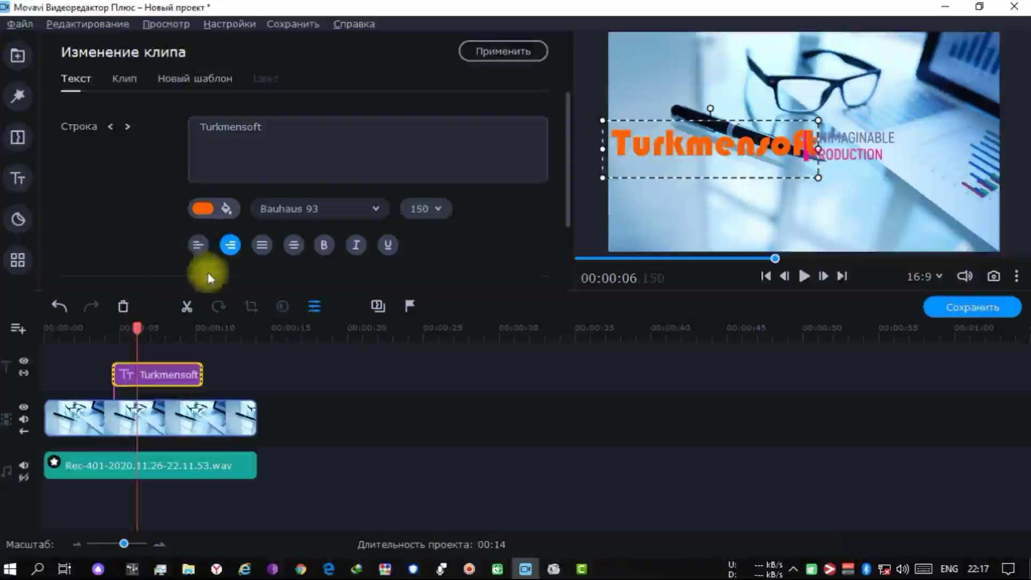
# Try left, right and justified alignment on the Turkmensoft line, and set it to centered.
pyautogui.click(199, 247)
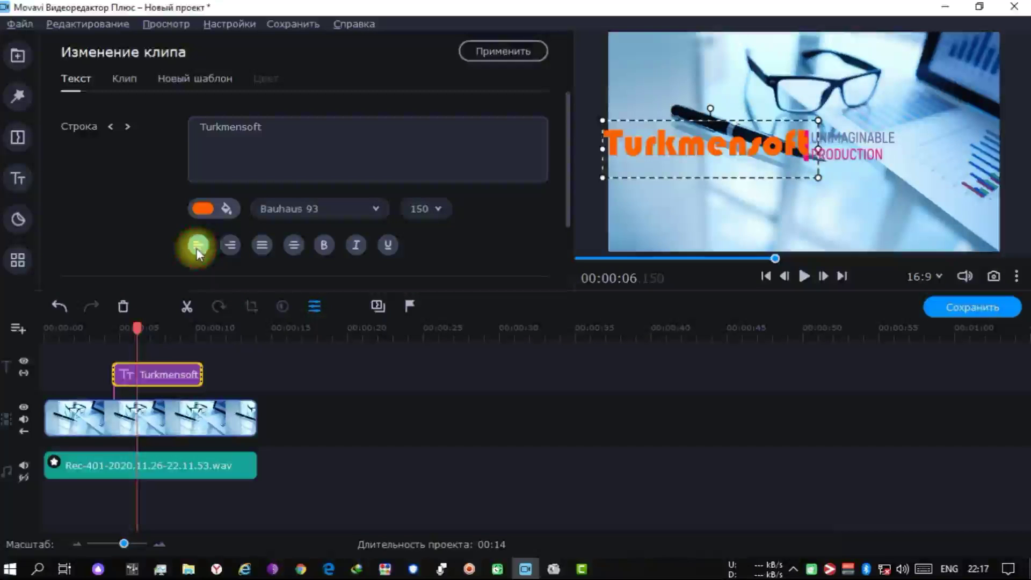
pyautogui.click(230, 246)
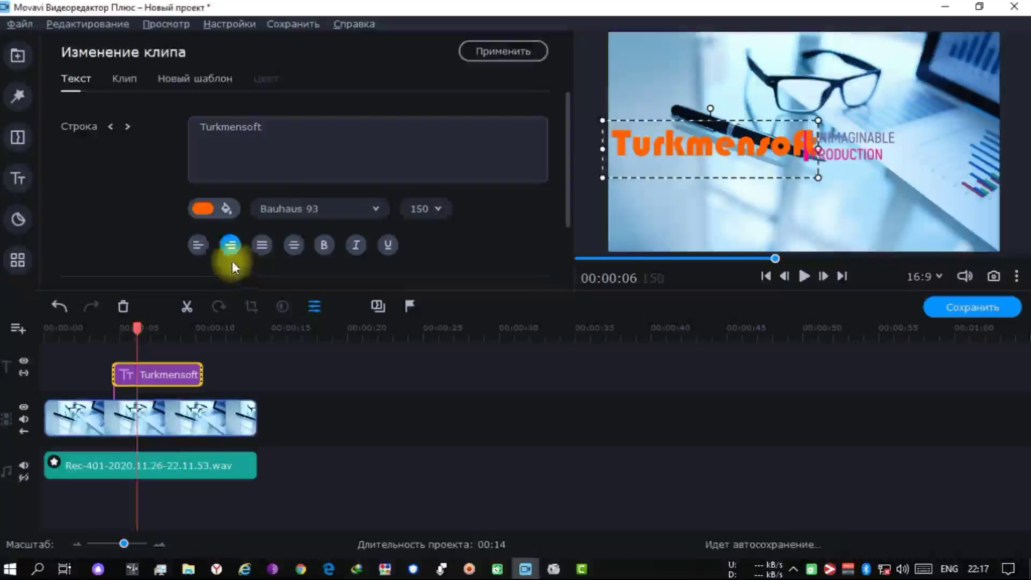
pyautogui.click(265, 248)
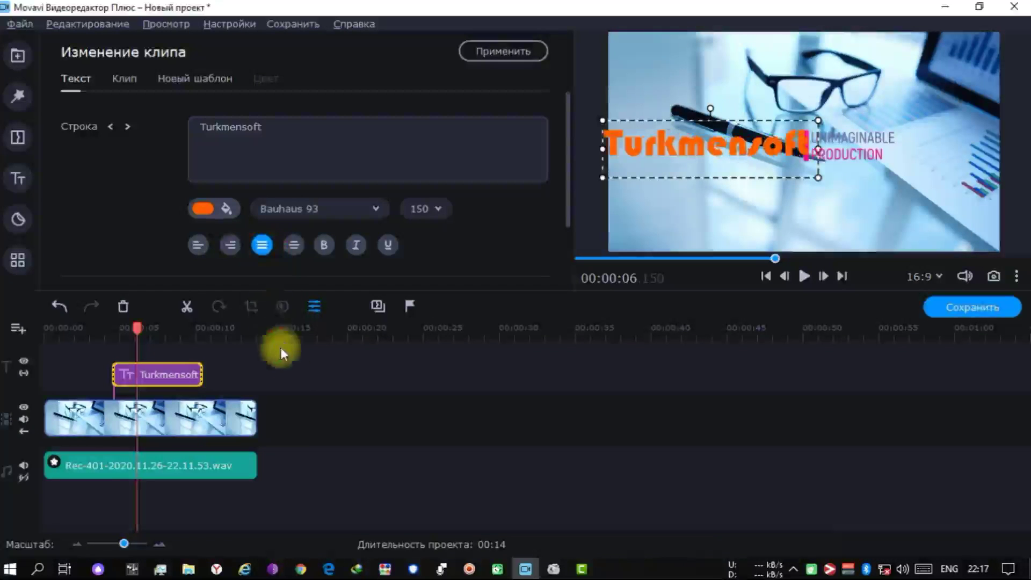
pyautogui.click(294, 247)
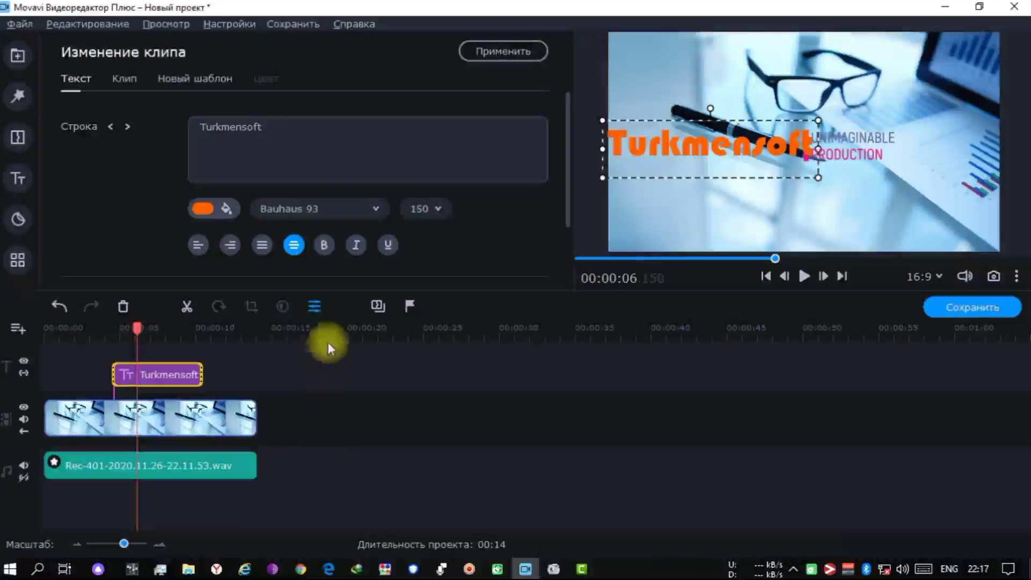
# Try bold, italic and underline formatting on the Turkmensoft line.
pyautogui.click(324, 247)
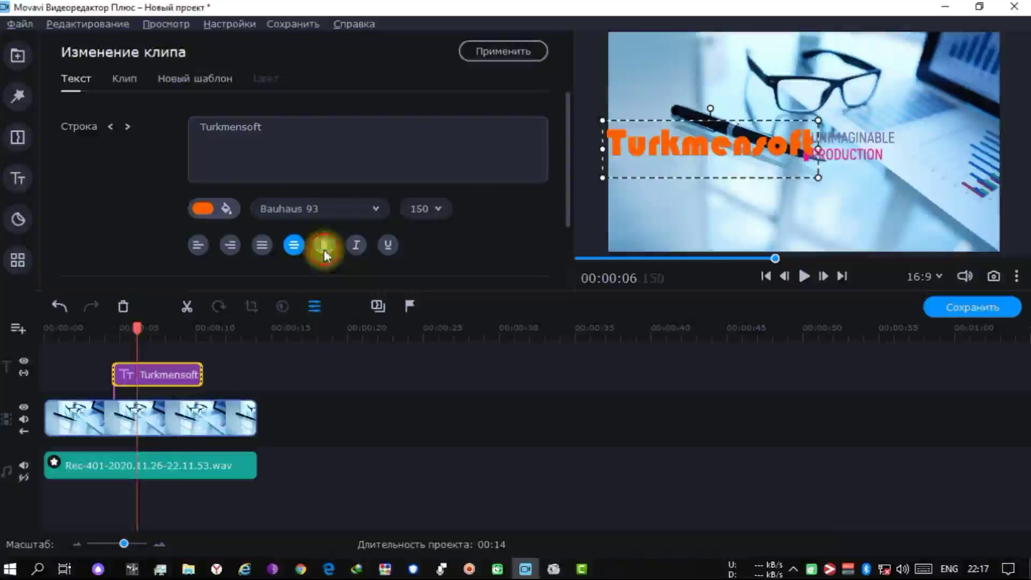
pyautogui.click(355, 247)
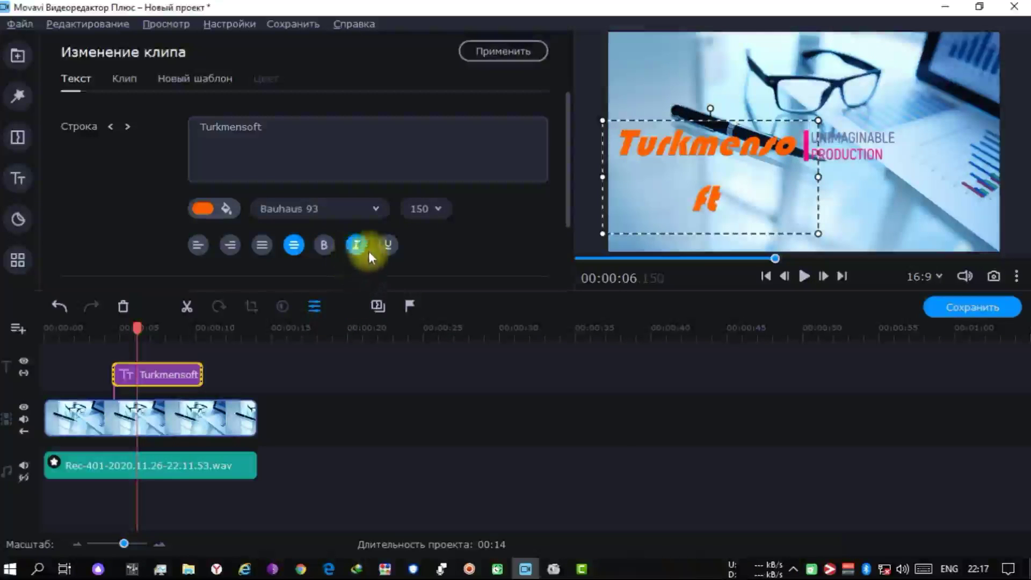
pyautogui.click(365, 252)
pyautogui.click(389, 246)
pyautogui.click(389, 246)
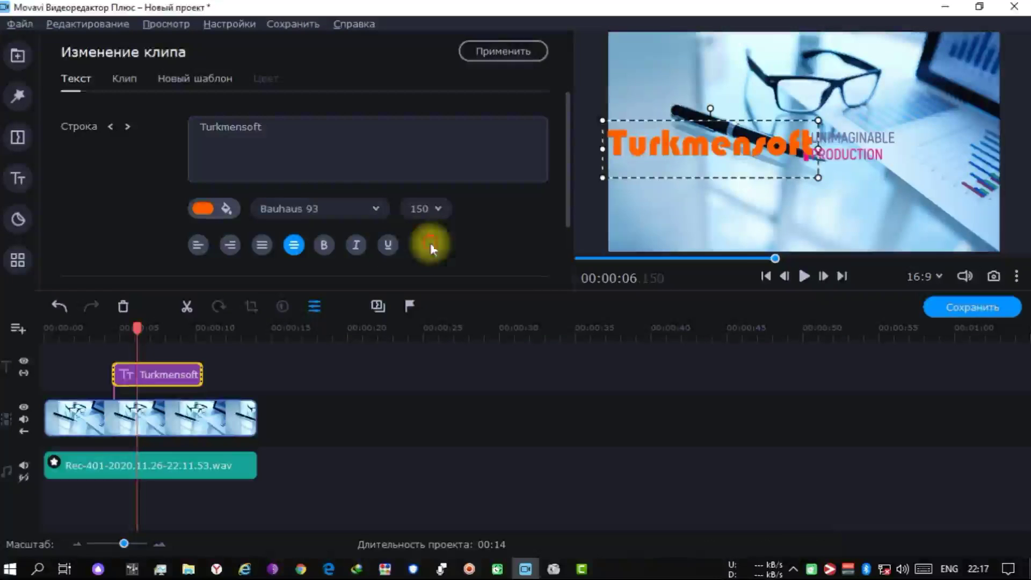
# Try font size 500 on the Turkmensoft line, and set the size to 100.
pyautogui.click(425, 209)
pyautogui.click(422, 172)
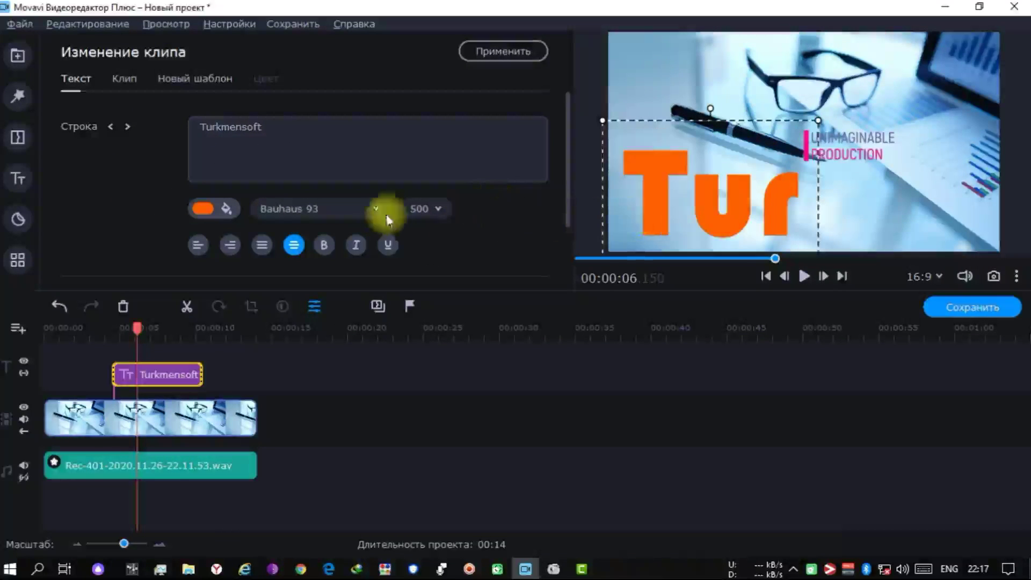
pyautogui.scroll(-3, 428, 210)
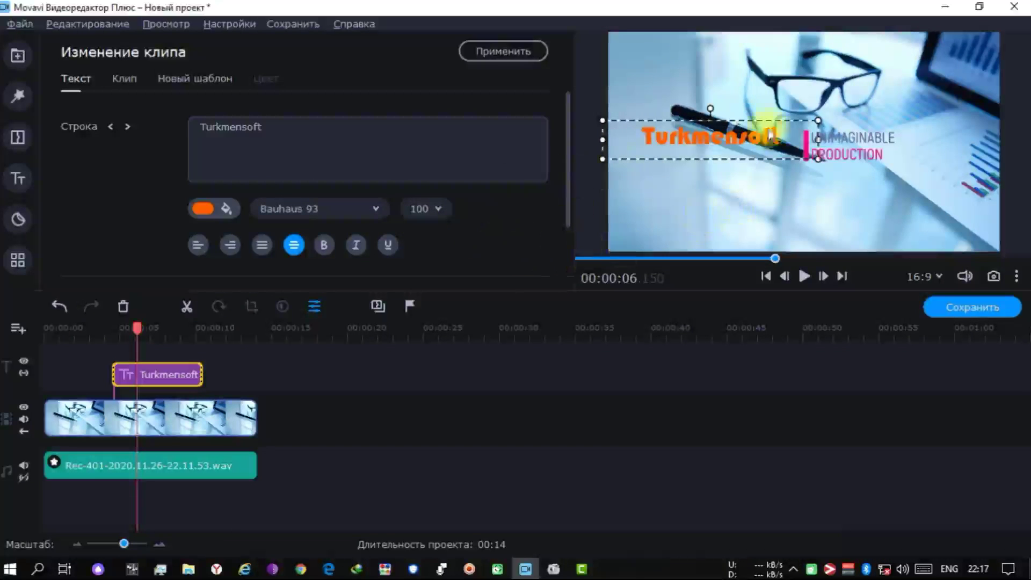
# Close the title editing, play the project from the beginning to review the Turkmensoft title, and return the playhead to the start.
pyautogui.click(693, 188)
pyautogui.click(841, 159)
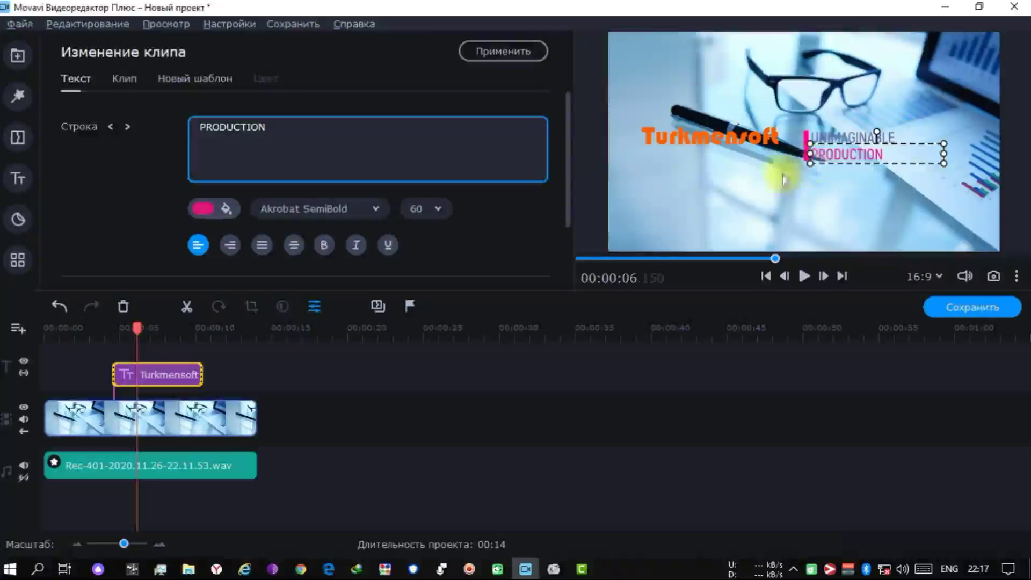
pyautogui.click(665, 198)
pyautogui.moveTo(139, 329); pyautogui.dragTo(47, 325)
pyautogui.press('space')
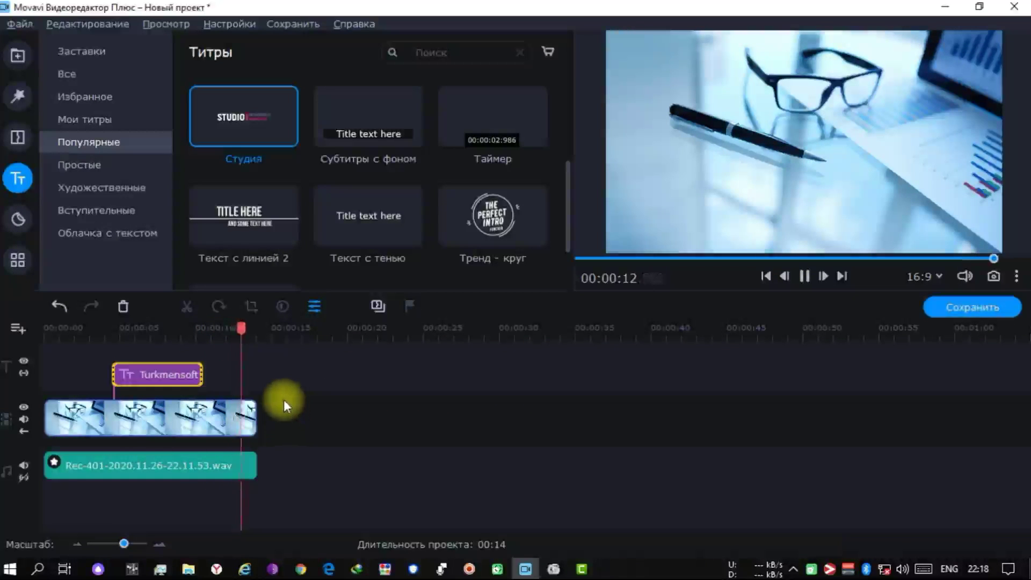
pyautogui.press('space')
pyautogui.moveTo(247, 328); pyautogui.dragTo(9, 322)
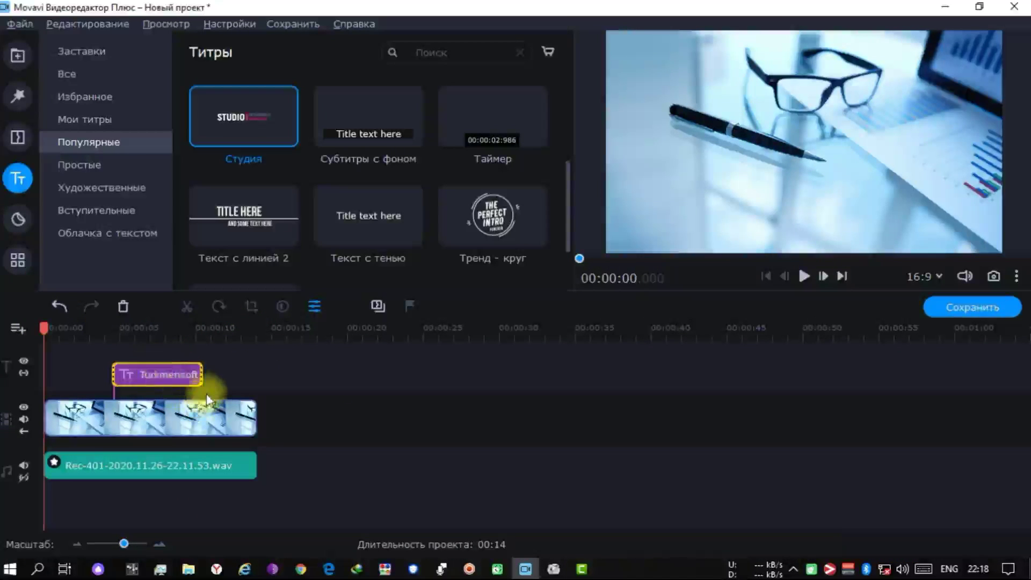
# Examine the collection of popular stickers.
pyautogui.click(19, 222)
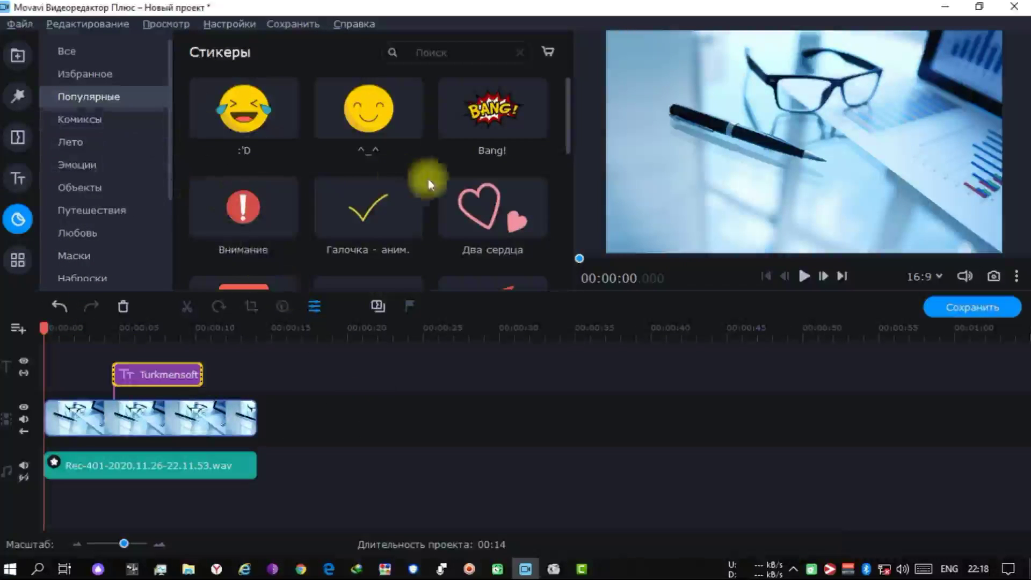
pyautogui.scroll(-5, 407, 134)
pyautogui.scroll(-2, 411, 157)
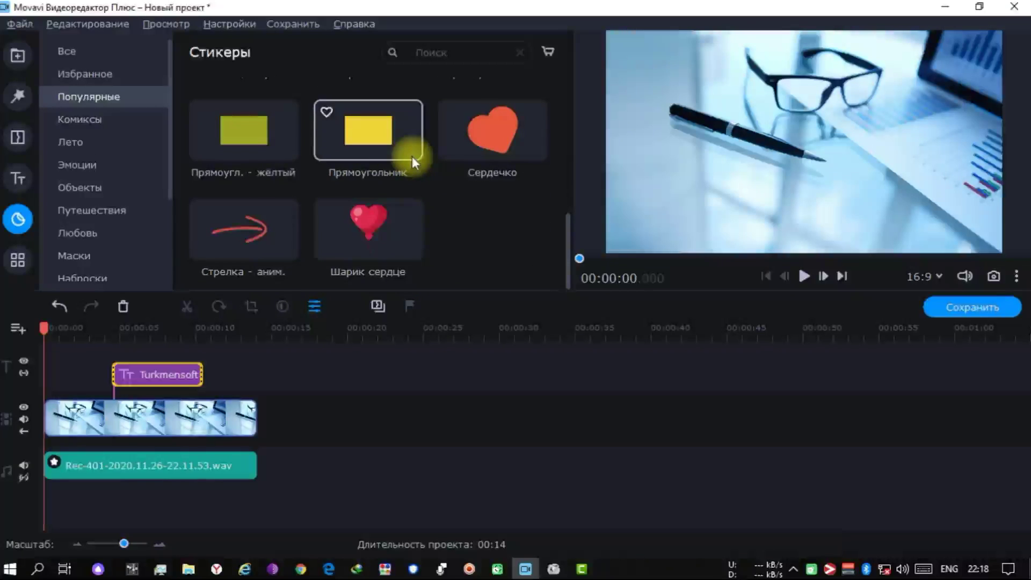
pyautogui.scroll(6, 412, 157)
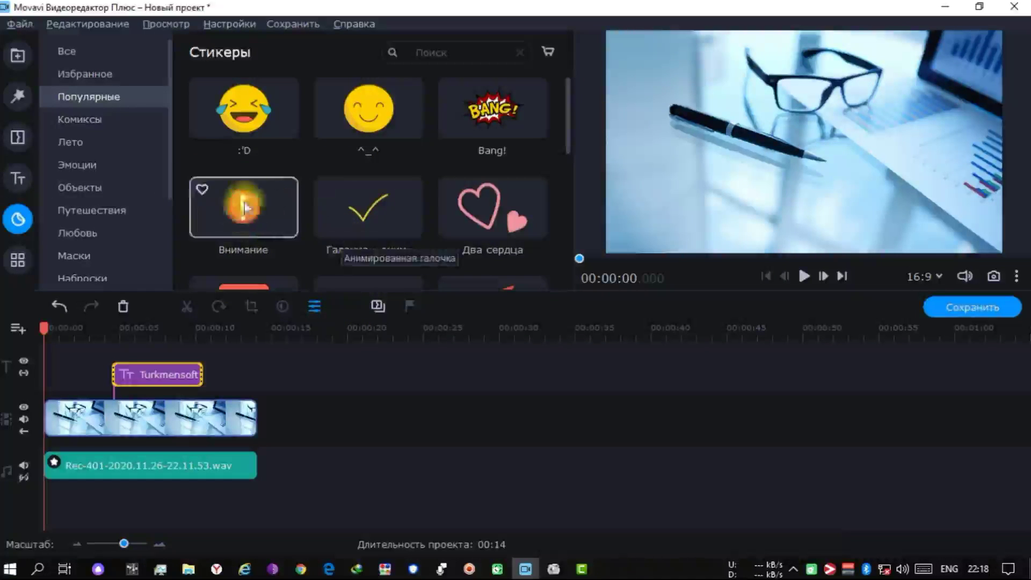
pyautogui.scroll(-2, 414, 184)
pyautogui.scroll(1, 419, 183)
pyautogui.scroll(1, 420, 182)
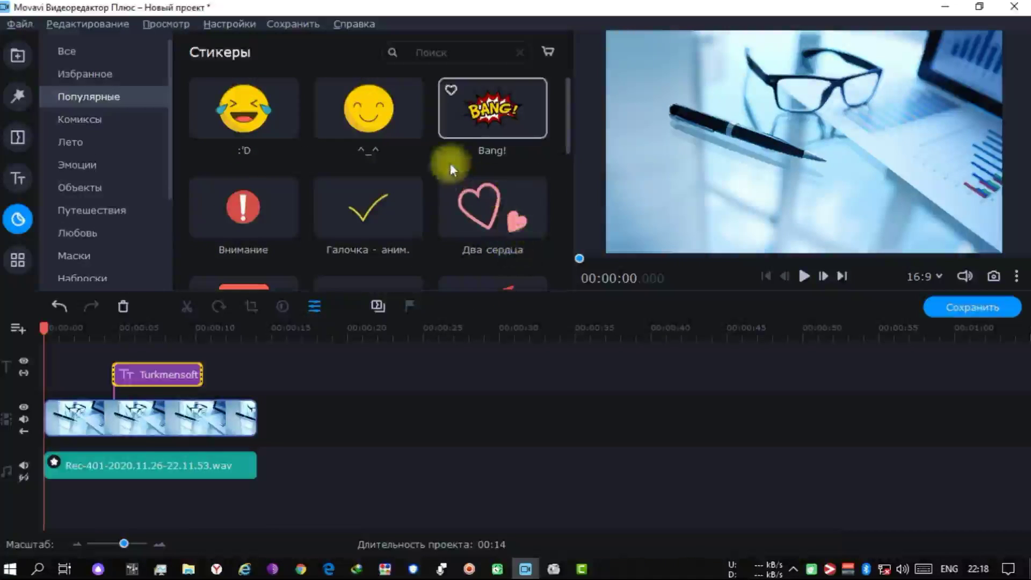
pyautogui.scroll(-3, 546, 149)
pyautogui.scroll(3, 546, 150)
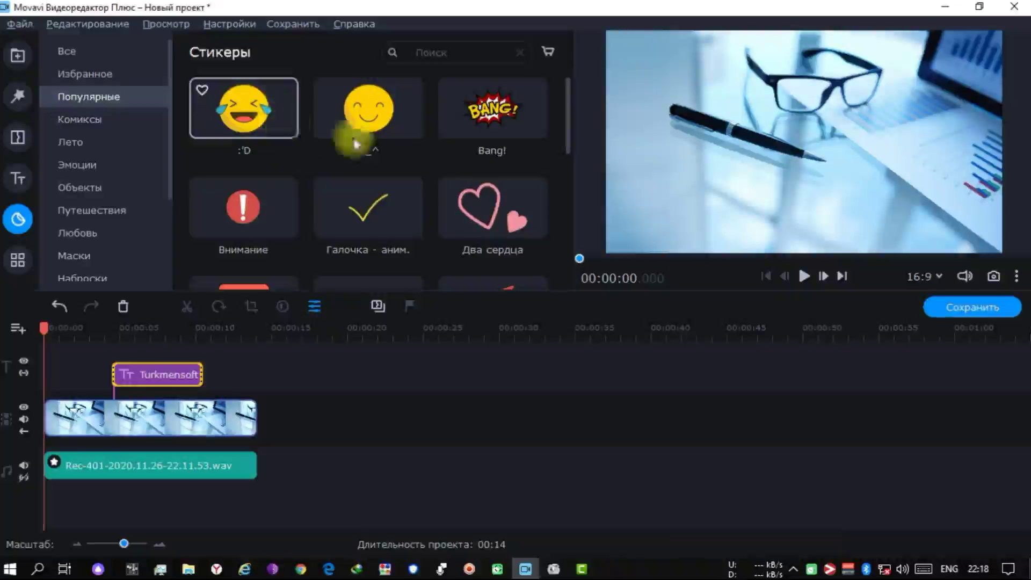
# Add the Bang! sticker to the title track ahead of the Turkmensoft title and play the timeline from the start to preview it.
pyautogui.moveTo(534, 132); pyautogui.dragTo(60, 376)
pyautogui.moveTo(58, 326); pyautogui.dragTo(11, 334)
pyautogui.moveTo(513, 121); pyautogui.dragTo(475, 220)
pyautogui.press('space')
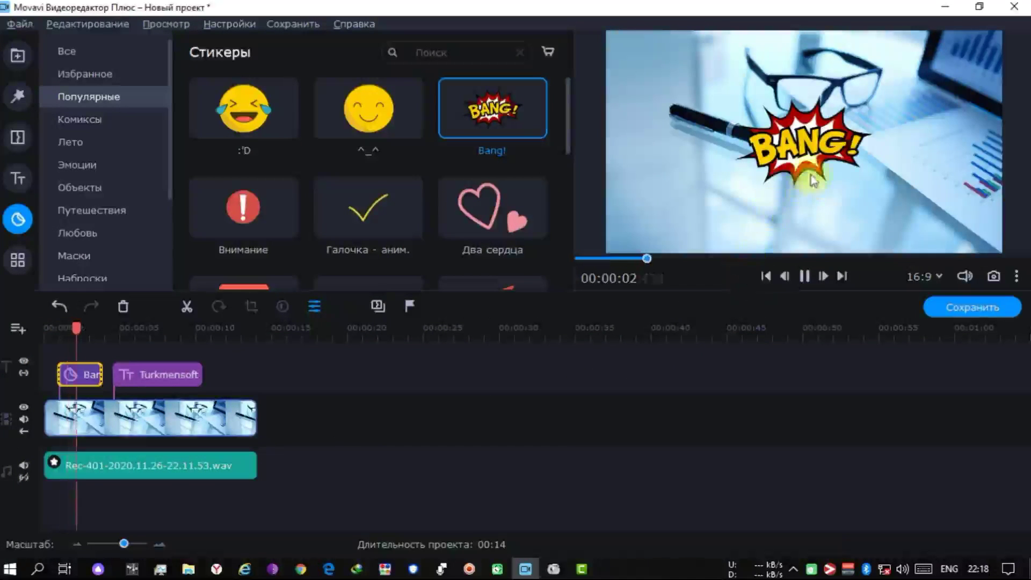
pyautogui.press('space')
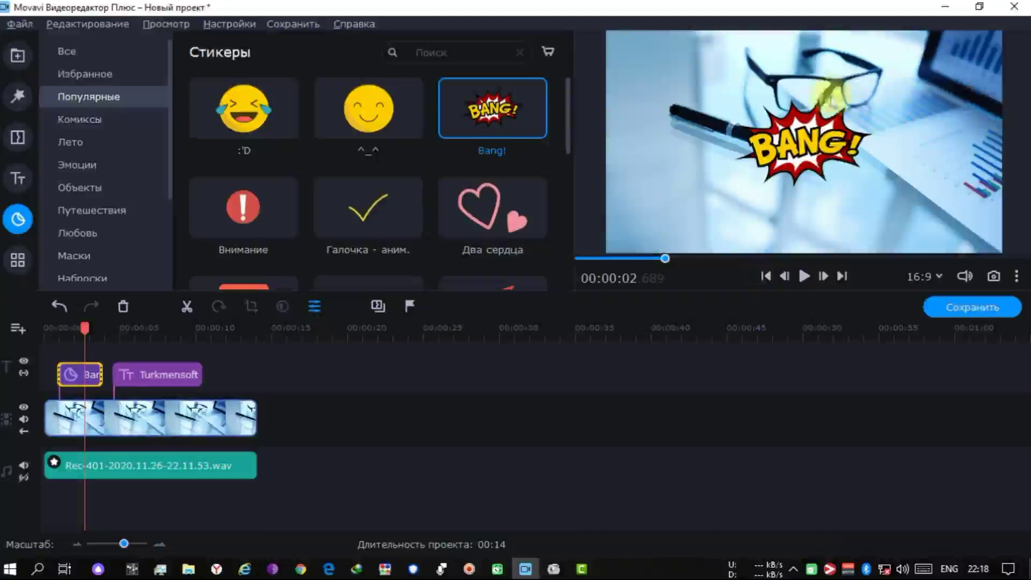
# Open the clip settings of the Bang! sticker from both the preview and the timeline to view its duration and frame.
pyautogui.click(789, 149)
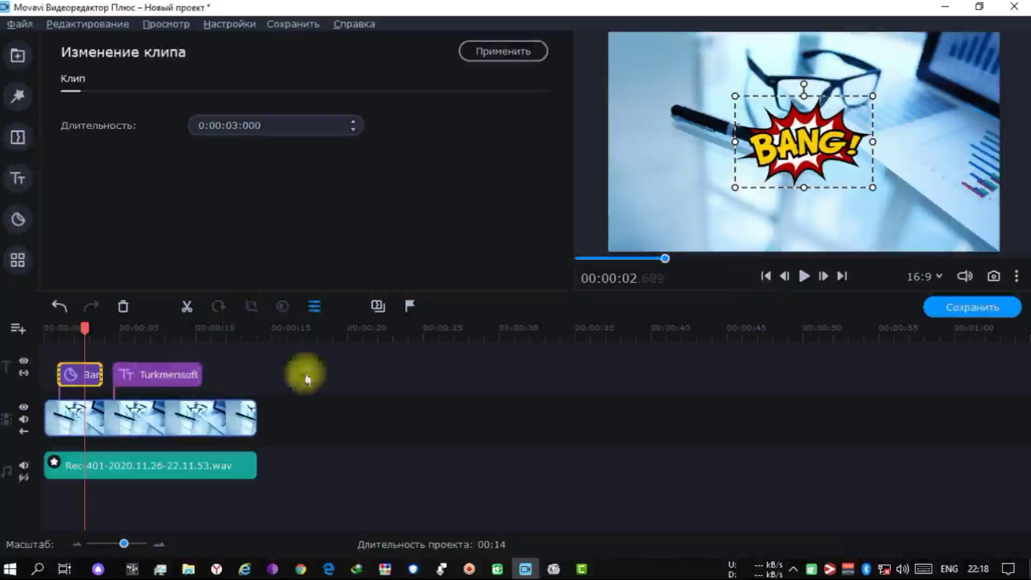
pyautogui.click(325, 430)
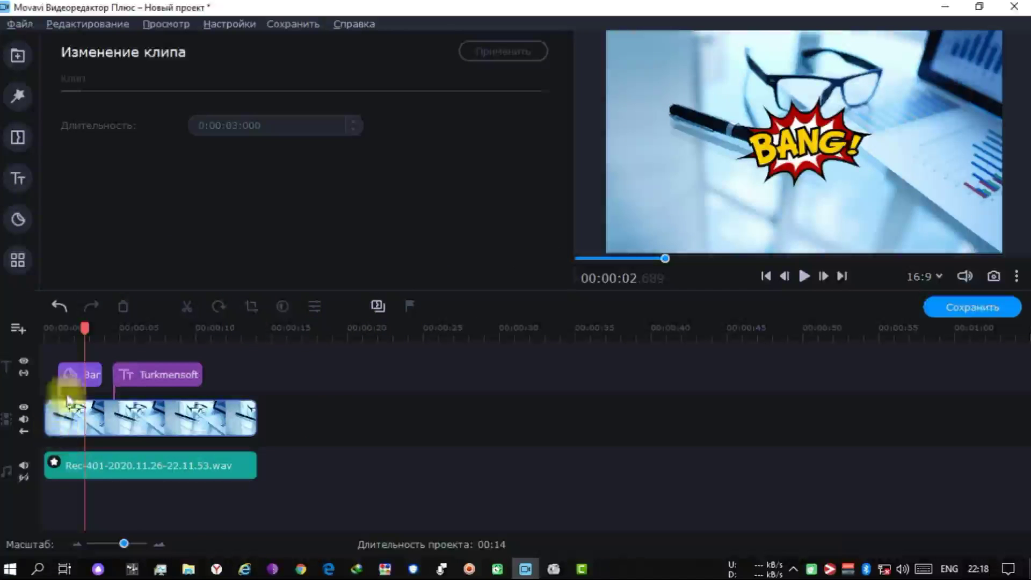
pyautogui.click(73, 376)
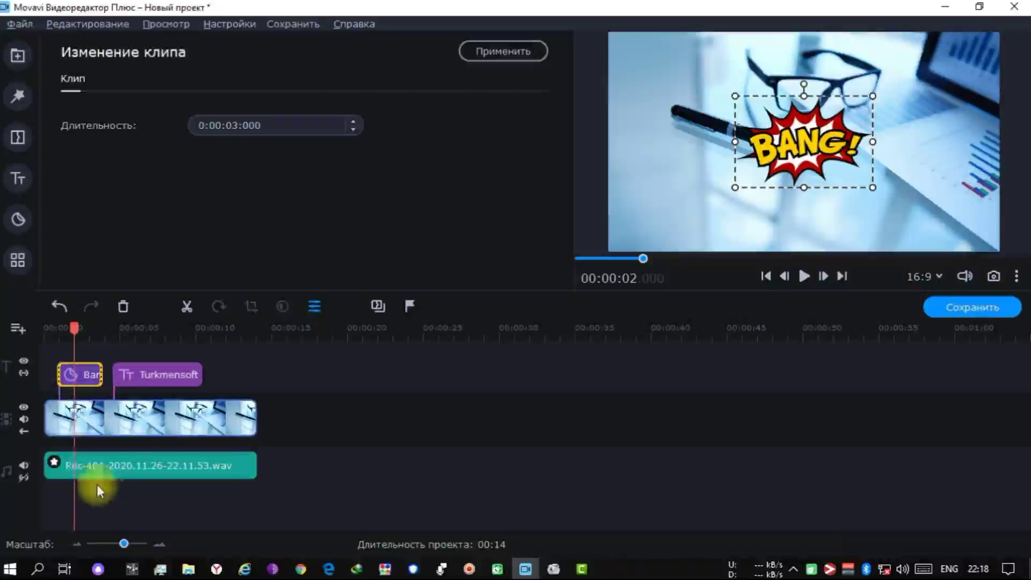
# Apply the simple video animation Отскок ↙ to the start of the Bang! sticker clip.
pyautogui.click(19, 260)
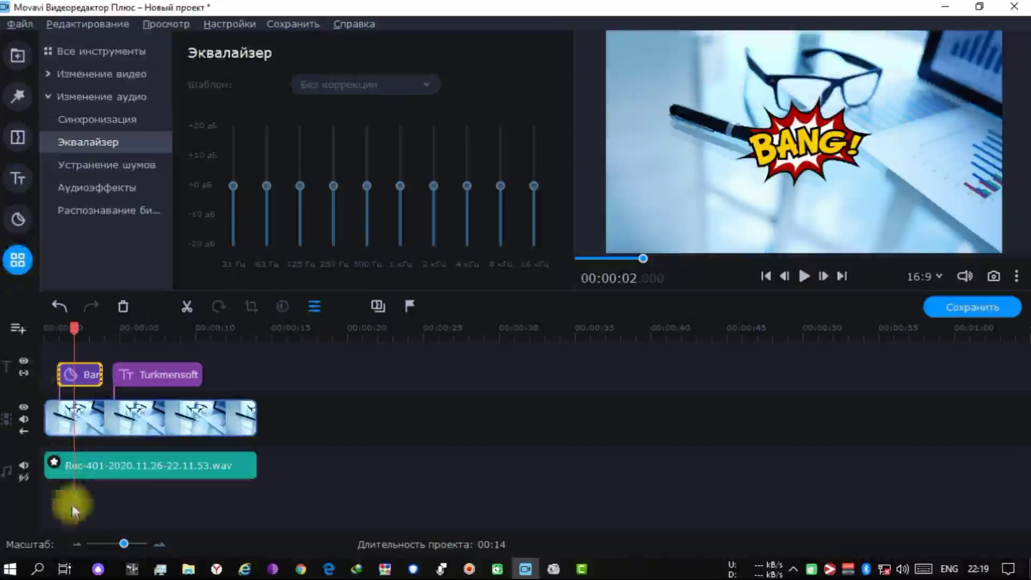
pyautogui.click(54, 75)
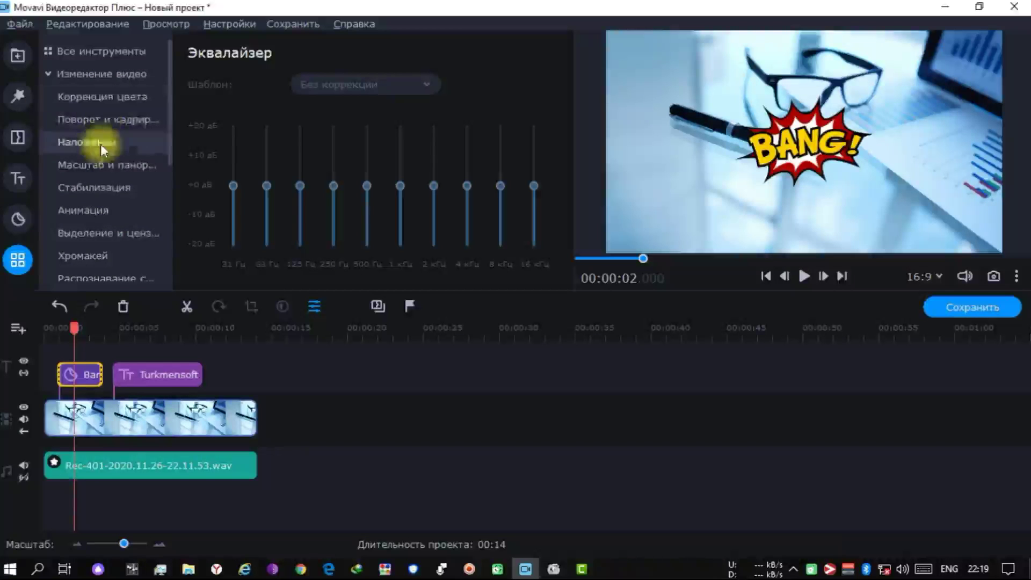
pyautogui.click(109, 207)
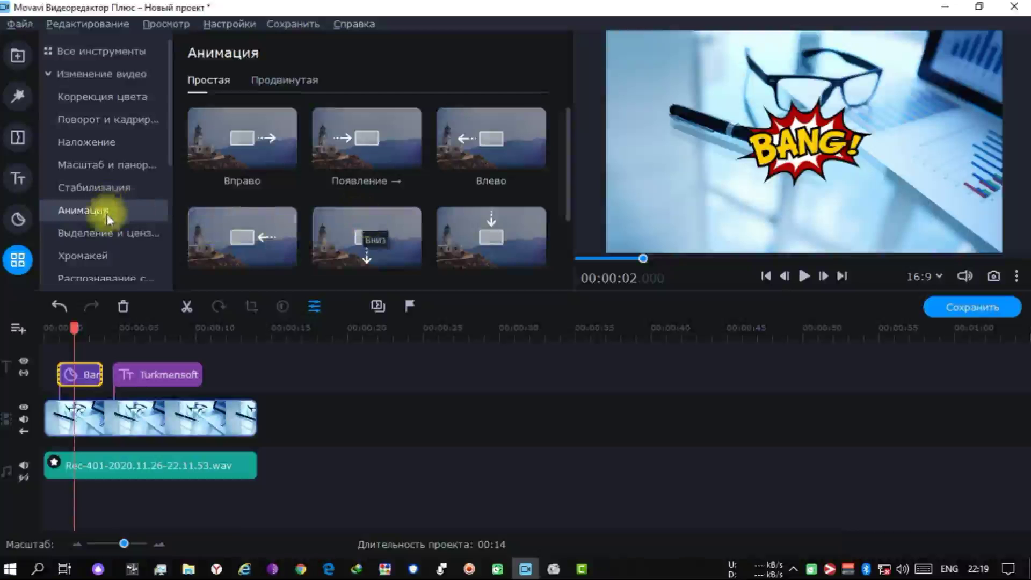
pyautogui.scroll(-3, 414, 189)
pyautogui.scroll(-5, 418, 189)
pyautogui.scroll(-4, 440, 166)
pyautogui.scroll(-4, 453, 221)
pyautogui.scroll(-1, 363, 216)
pyautogui.moveTo(253, 207); pyautogui.dragTo(60, 385)
# Play the timeline around the Bang! sticker to preview how it enters and how it ends.
pyautogui.click(52, 333)
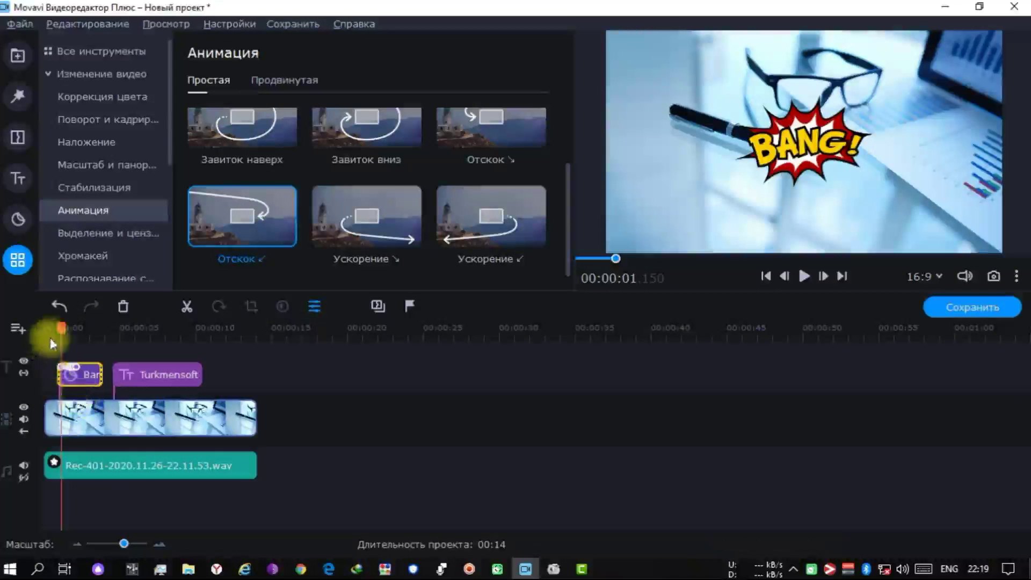
pyautogui.press('space')
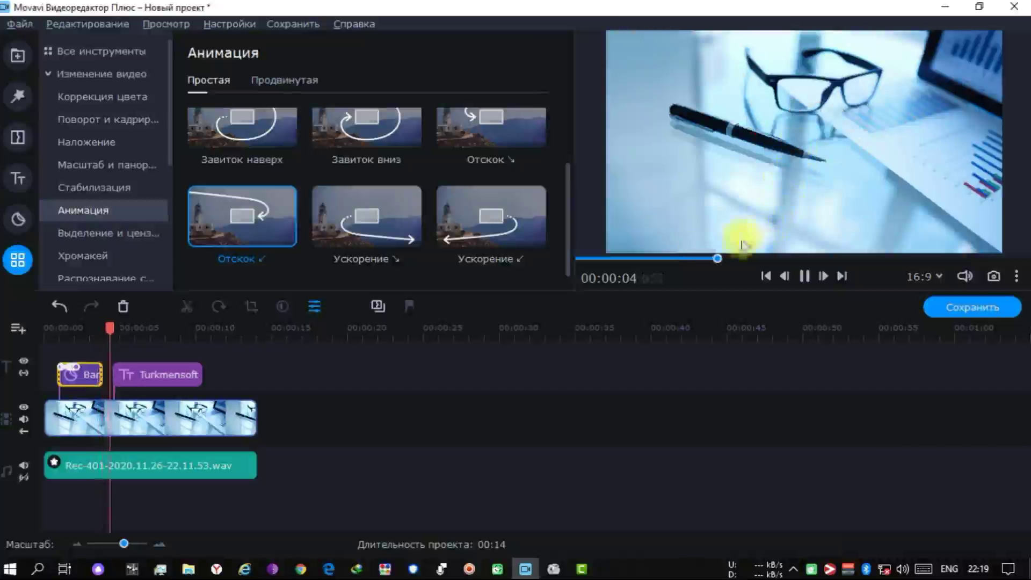
pyautogui.press('space')
pyautogui.click(96, 329)
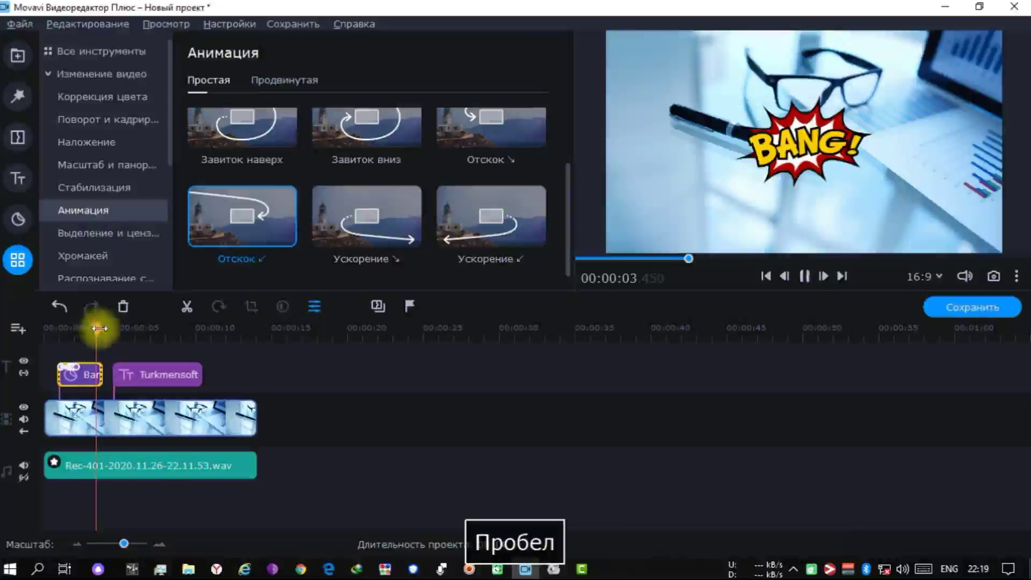
pyautogui.press('space')
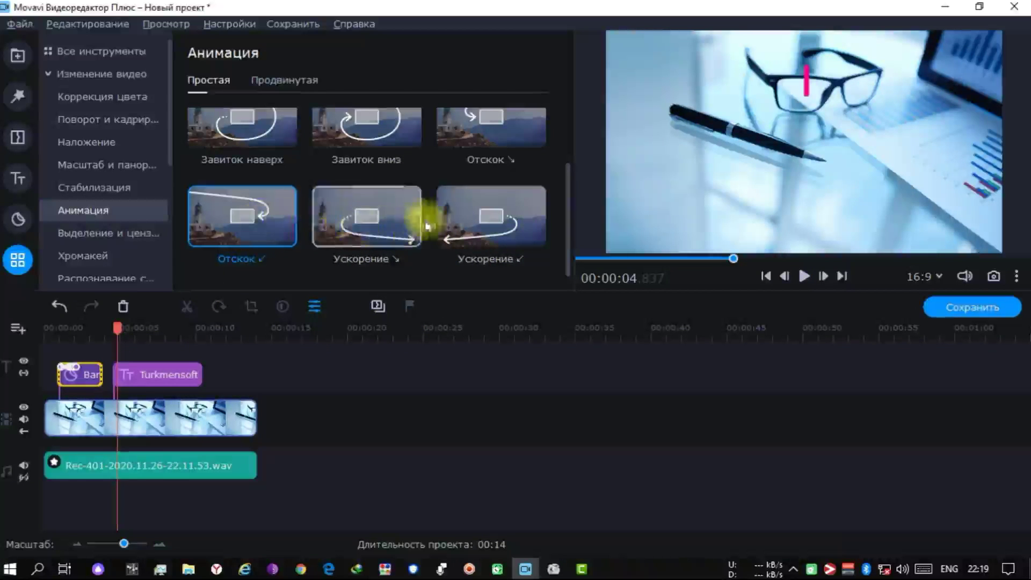
# Add the Ускорение ↘ animation to the end of the Bang! sticker clip and play the timeline to preview it.
pyautogui.moveTo(391, 208); pyautogui.dragTo(352, 259)
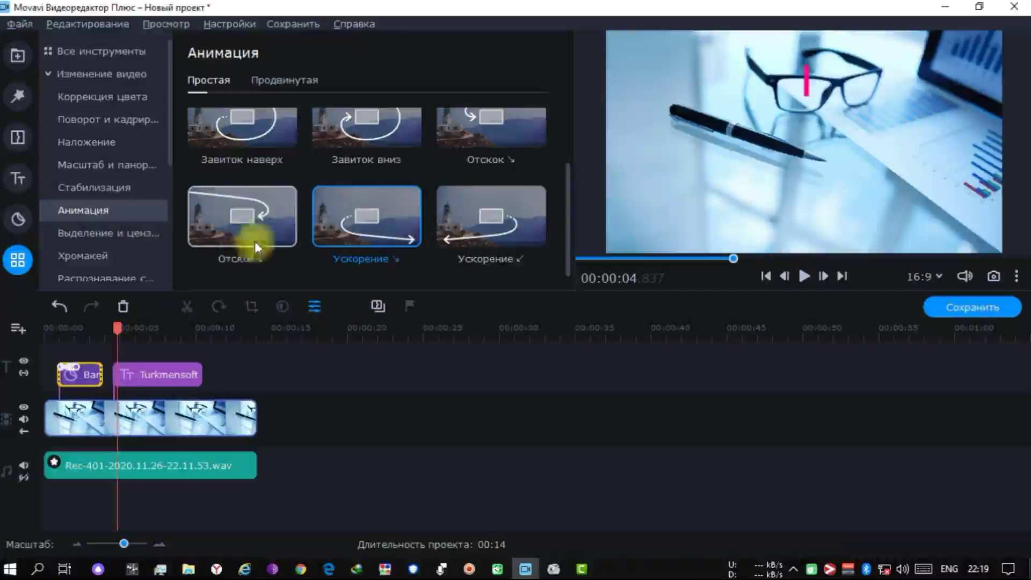
pyautogui.click(402, 217)
pyautogui.moveTo(378, 223); pyautogui.dragTo(91, 372)
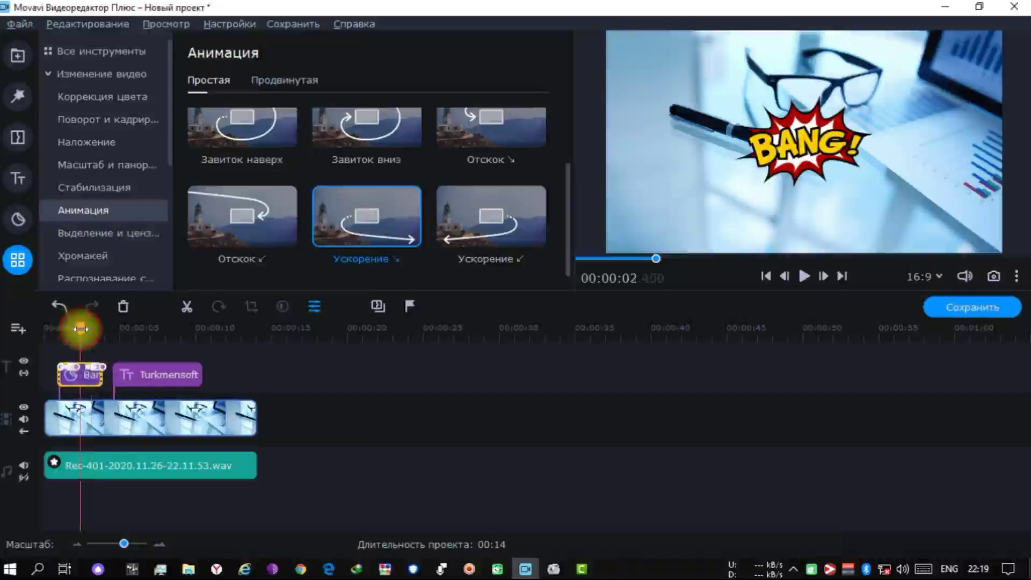
pyautogui.press('space')
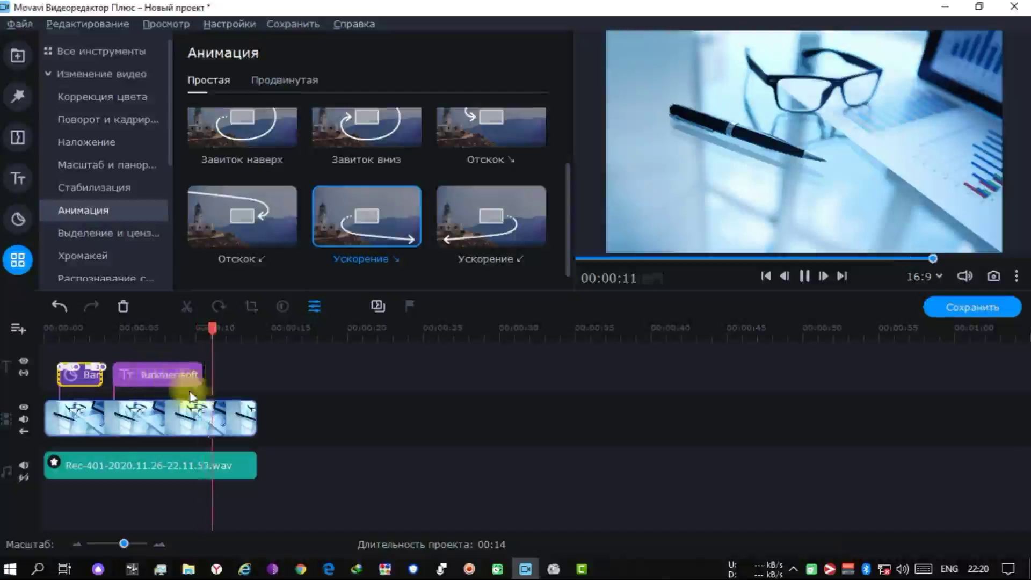
pyautogui.press('space')
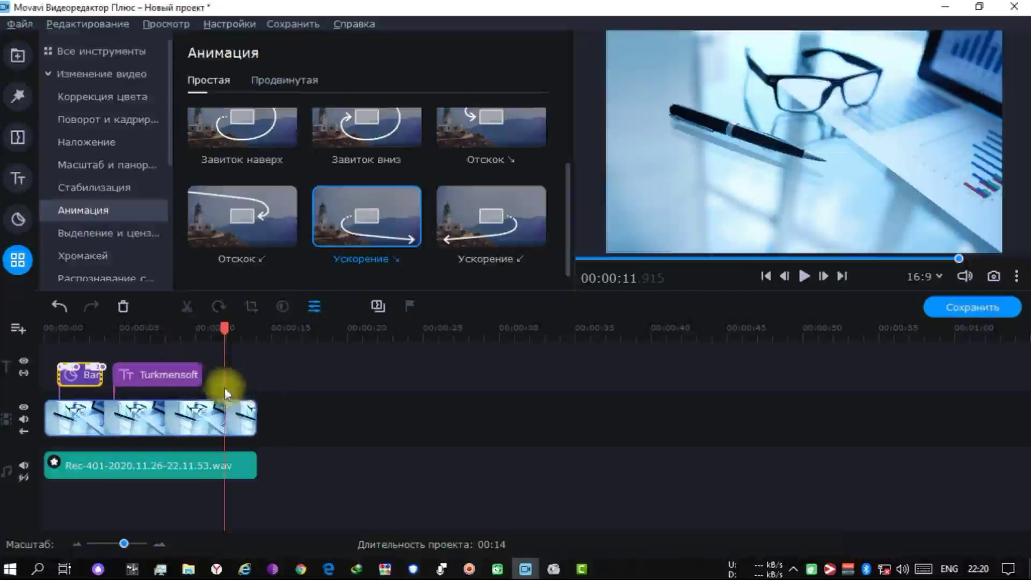
# Examine the built-in sound effects and music collections available for adding to the project.
pyautogui.click(18, 219)
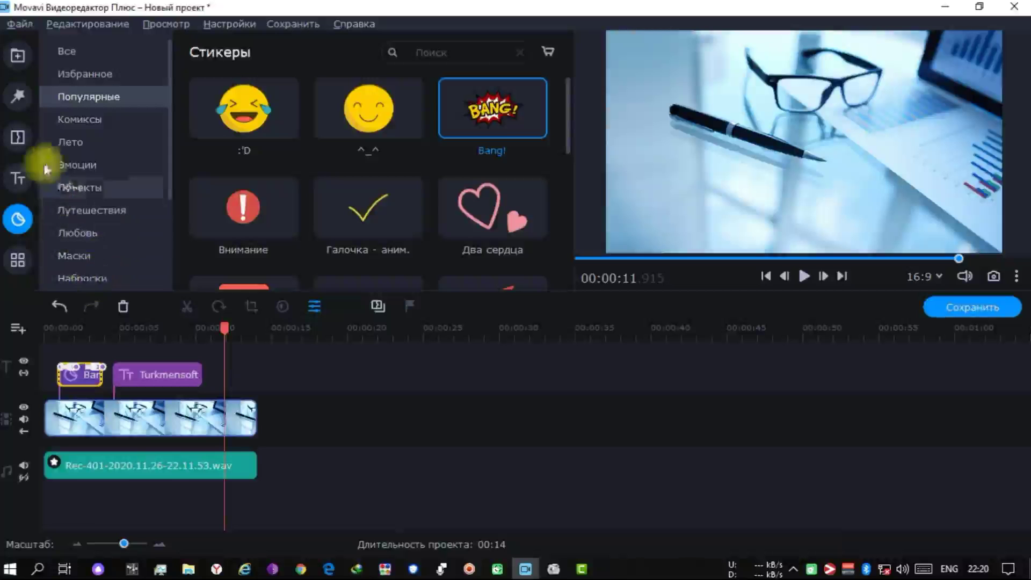
pyautogui.click(18, 63)
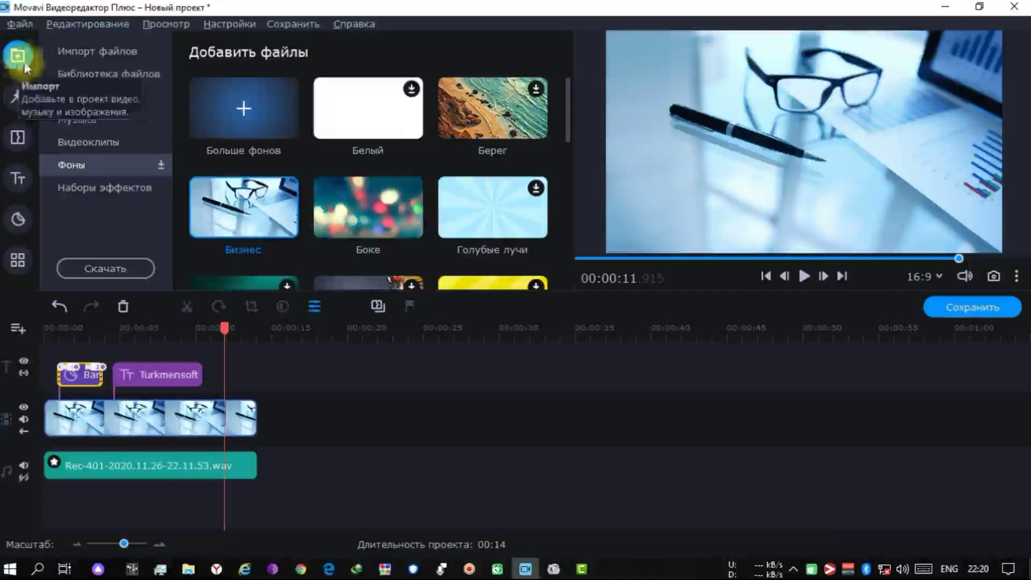
pyautogui.click(95, 98)
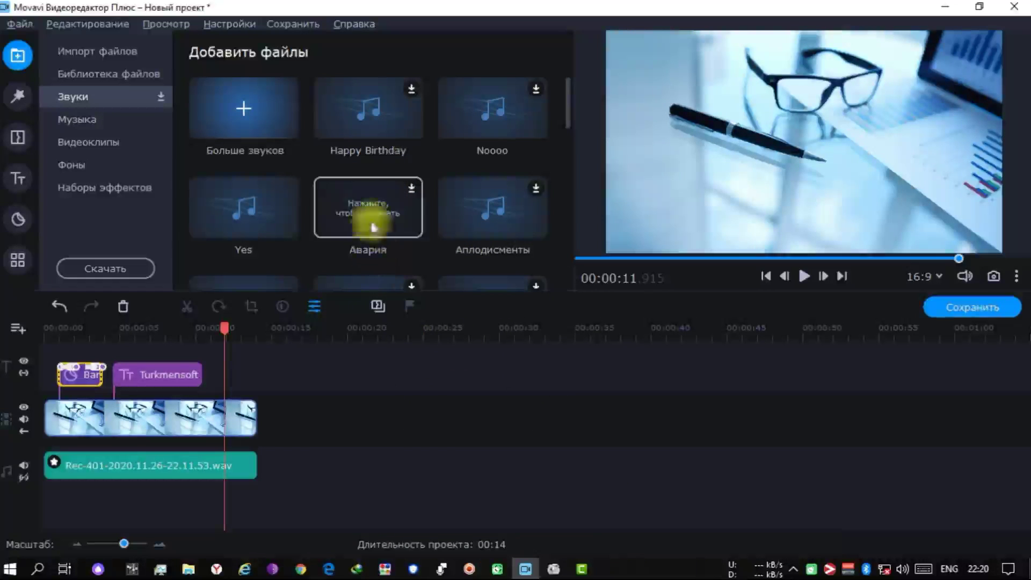
pyautogui.scroll(-3, 434, 117)
pyautogui.scroll(-3, 425, 177)
pyautogui.scroll(6, 436, 224)
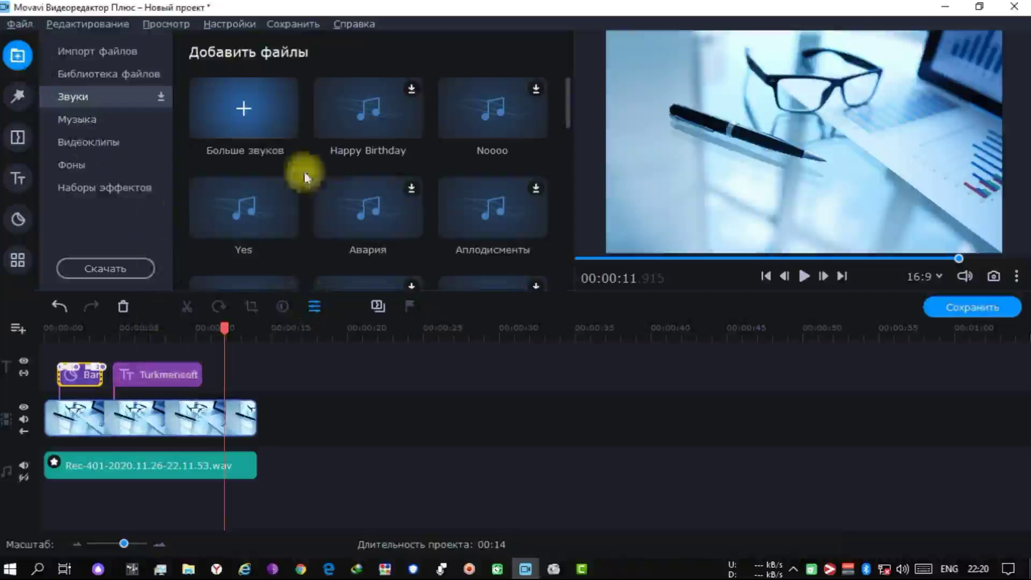
pyautogui.scroll(-6, 517, 156)
pyautogui.scroll(-5, 514, 176)
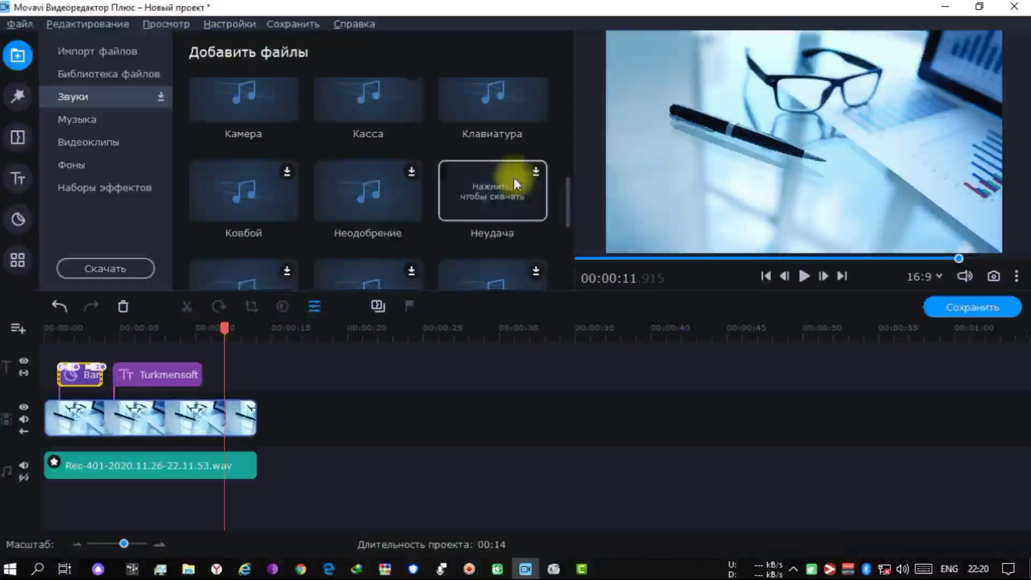
pyautogui.scroll(4, 542, 238)
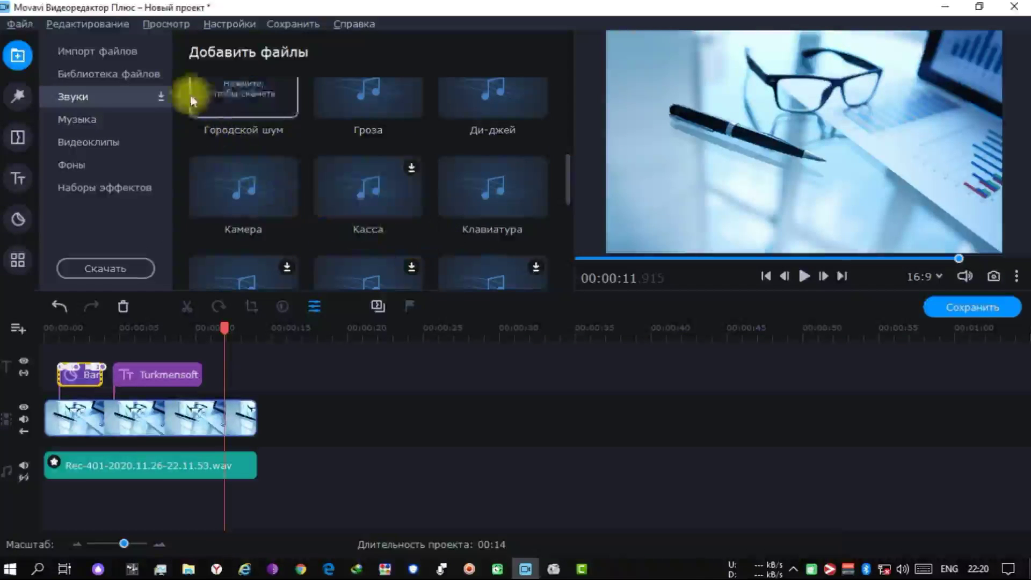
pyautogui.click(111, 114)
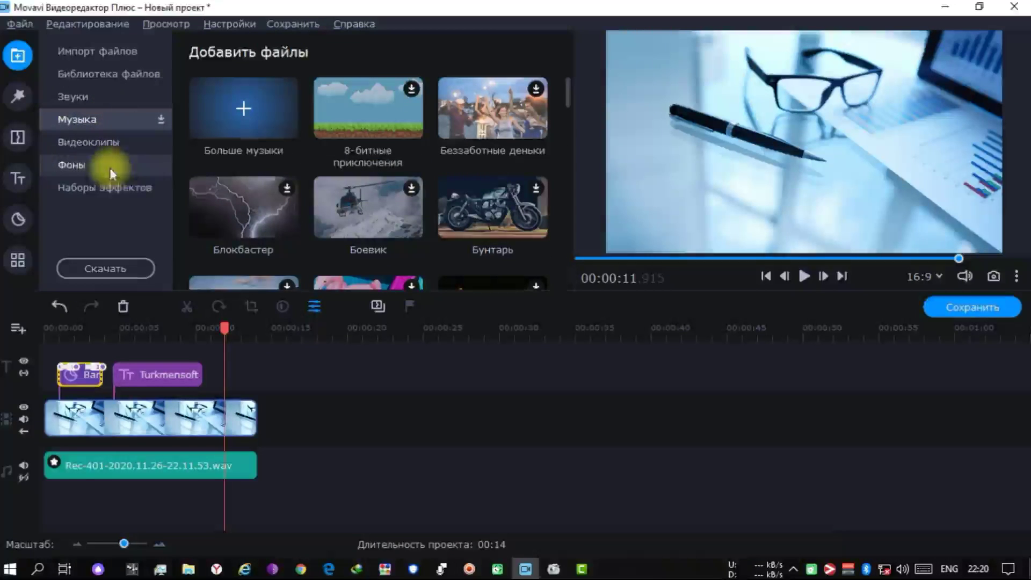
# Start importing media files and browse local disk D: to the "Youtube kanal" folder.
pyautogui.click(131, 50)
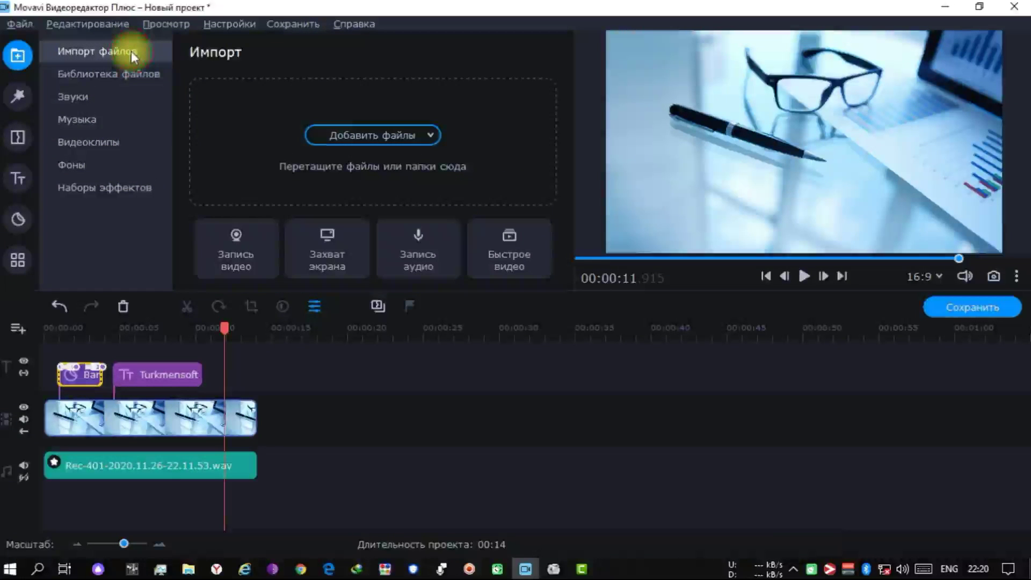
pyautogui.click(343, 136)
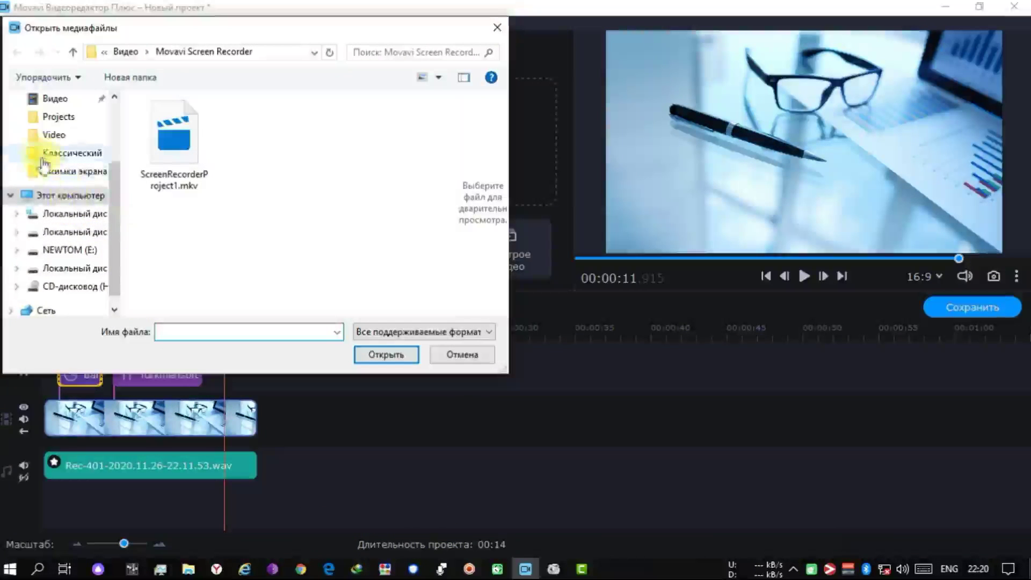
pyautogui.scroll(3, 32, 161)
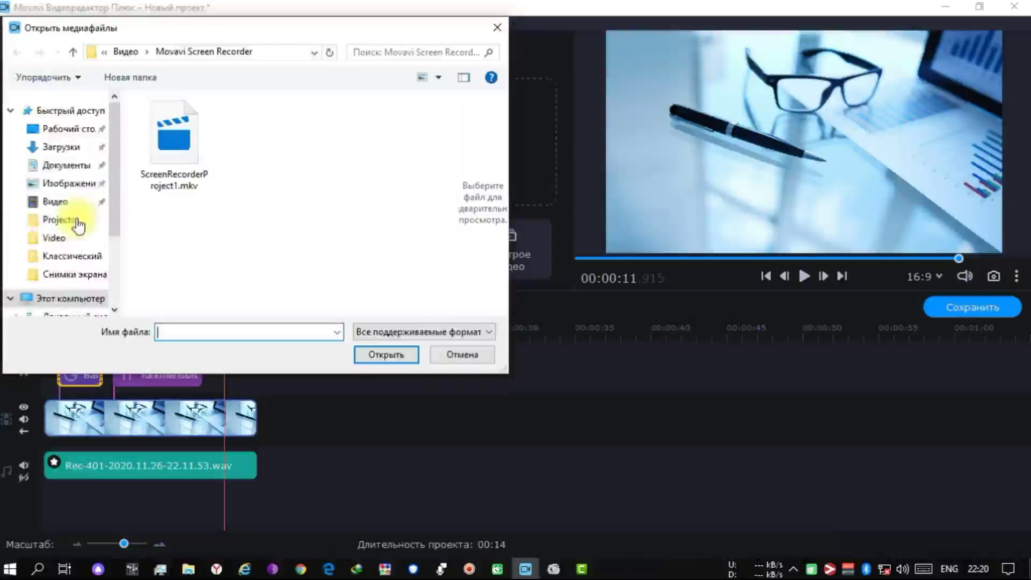
pyautogui.scroll(-3, 75, 203)
pyautogui.click(65, 268)
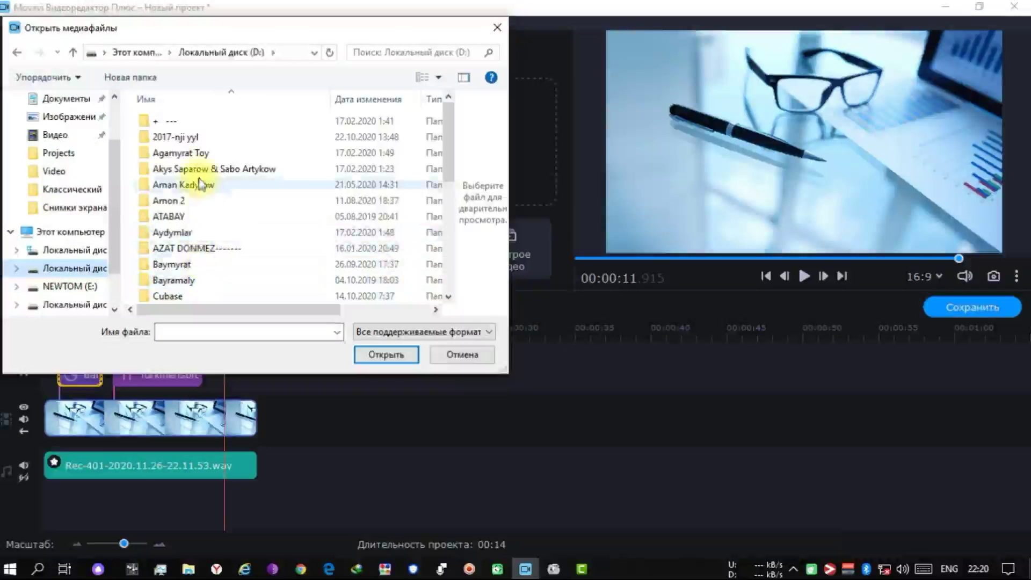
pyautogui.scroll(-2, 196, 258)
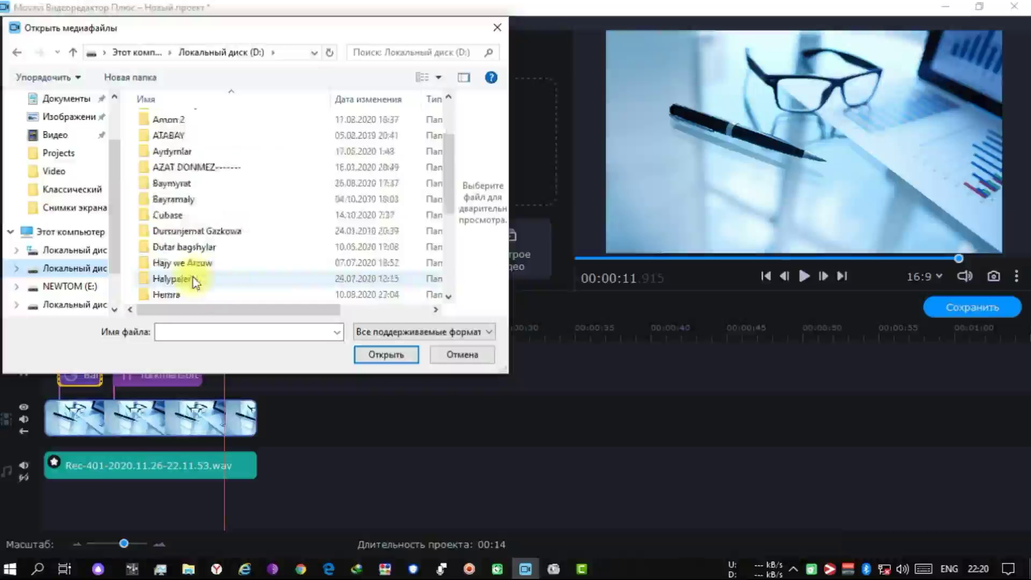
pyautogui.scroll(-1, 192, 277)
pyautogui.doubleClick(193, 277)
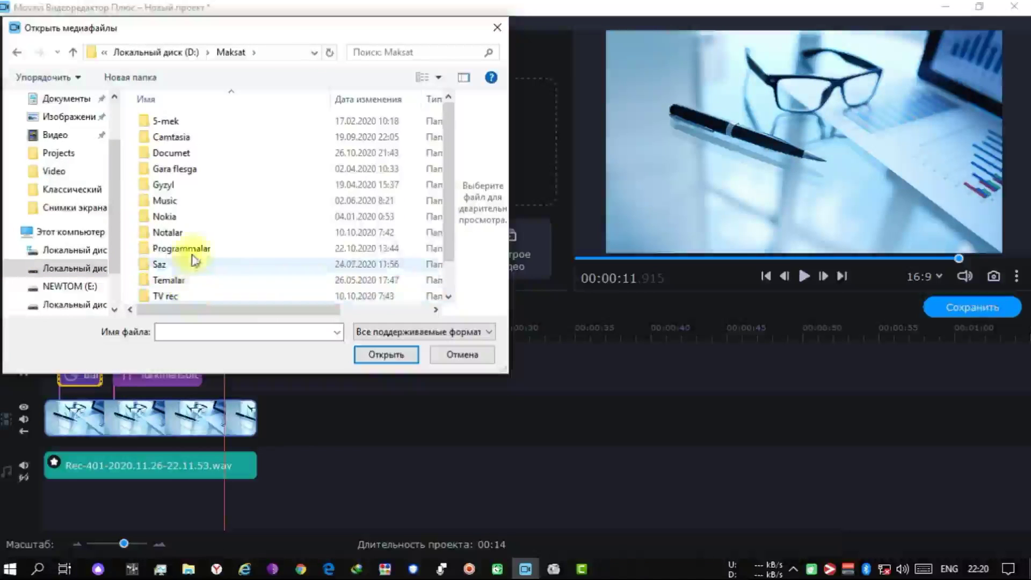
pyautogui.scroll(-1, 198, 253)
pyautogui.doubleClick(189, 273)
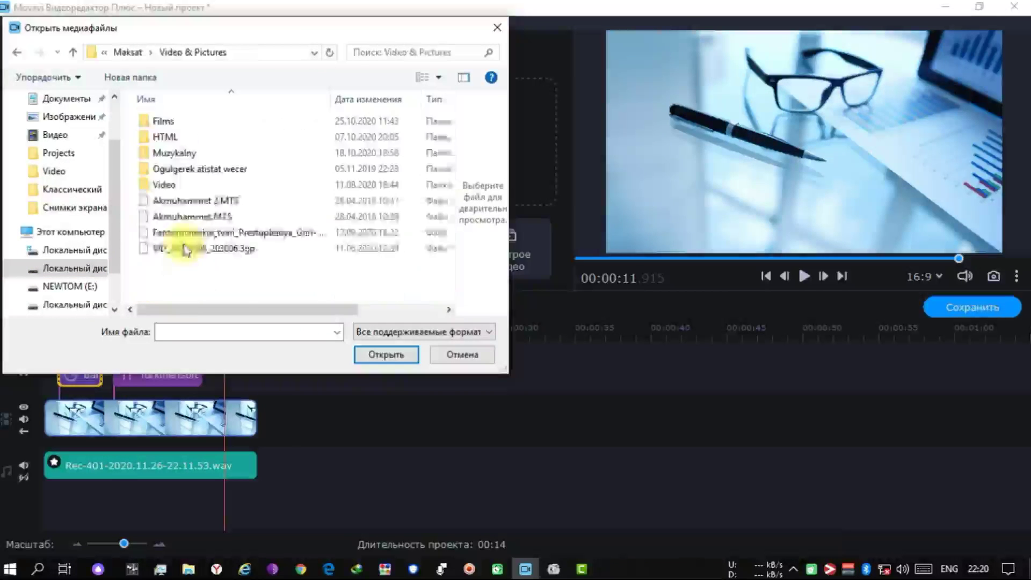
pyautogui.click(16, 52)
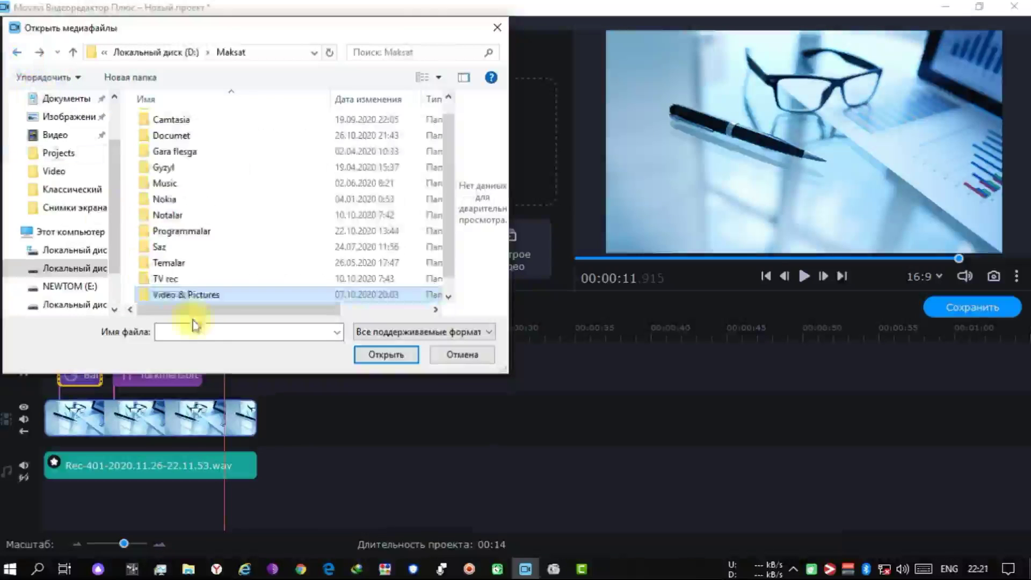
pyautogui.scroll(-1, 177, 293)
pyautogui.doubleClick(184, 293)
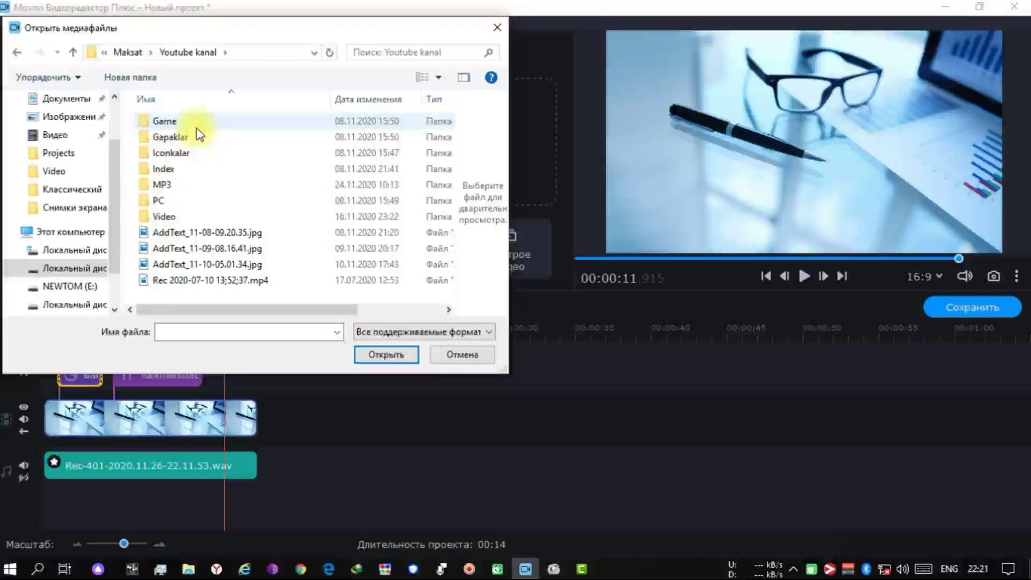
# Import the "Lost Sky - Dreams pt. II" MP3 from the MP3 folder into the file library.
pyautogui.doubleClick(198, 184)
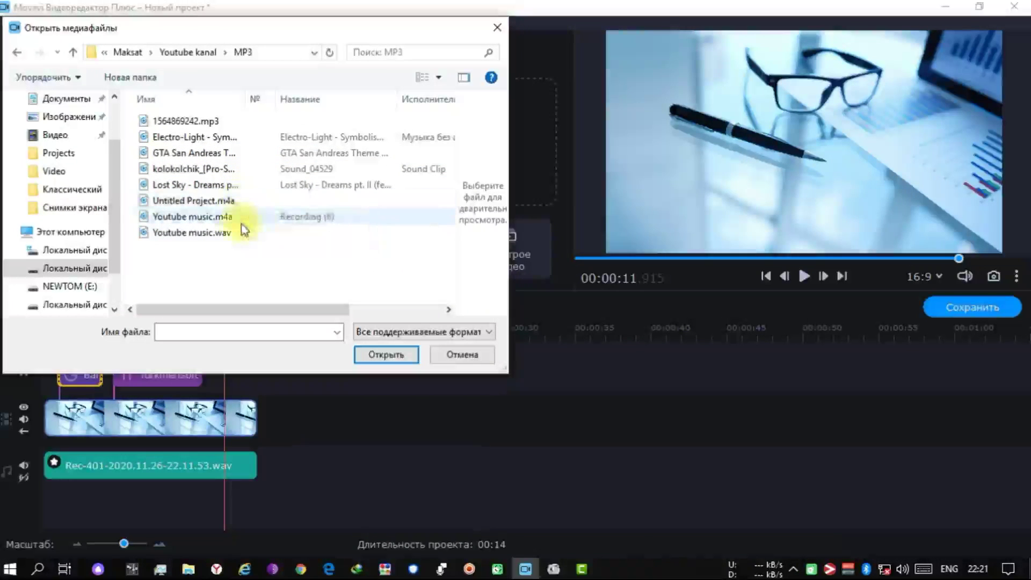
pyautogui.click(239, 189)
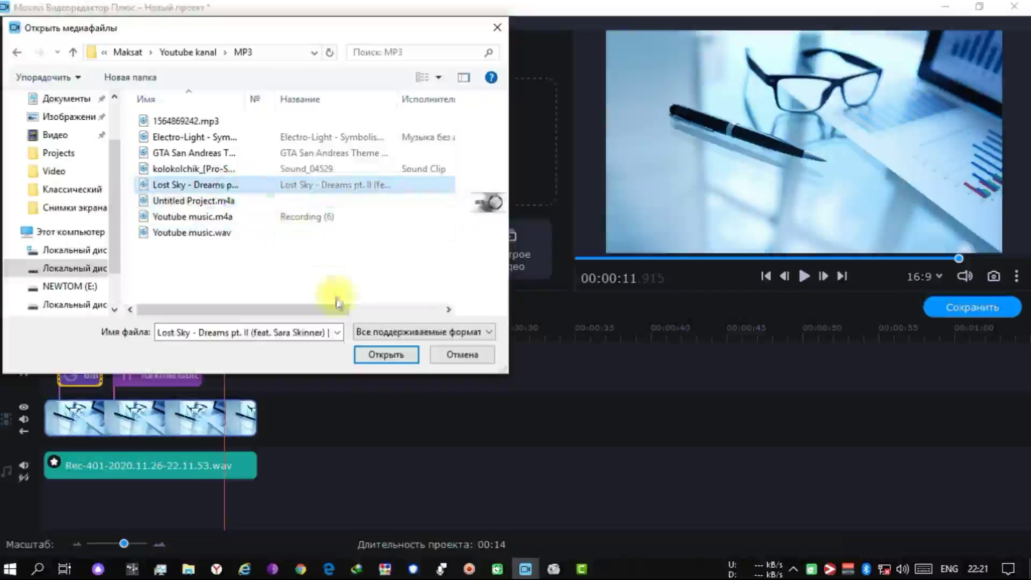
pyautogui.click(386, 355)
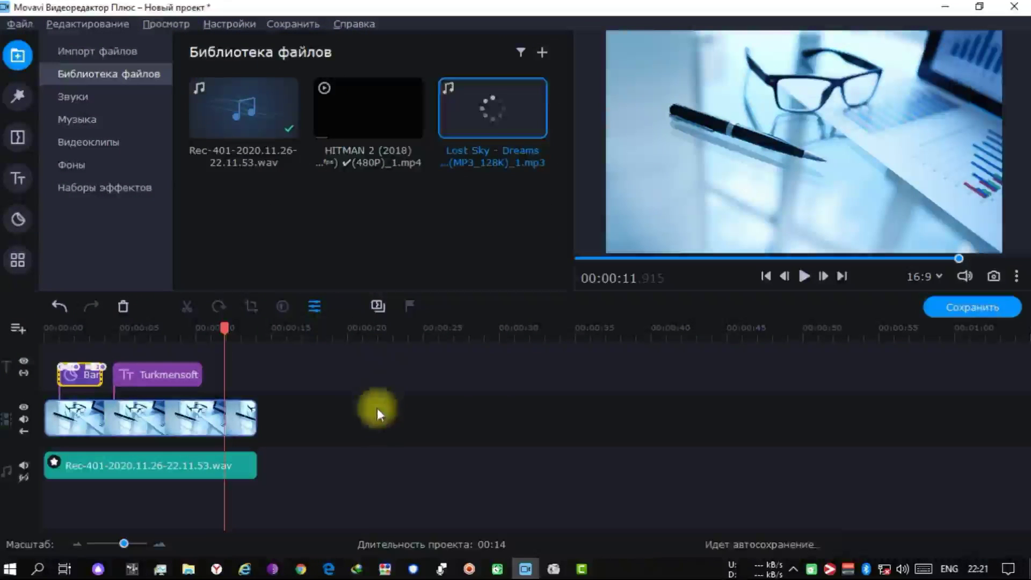
# Place the Lost Sky music at the start of the timeline's audio track and play the opening seconds to preview it.
pyautogui.moveTo(497, 117)
pyautogui.mouseDown()
pyautogui.moveTo(507, 119)
pyautogui.moveTo(460, 336)
pyautogui.moveTo(394, 473)
pyautogui.moveTo(96, 502)
pyautogui.mouseUp()
pyautogui.moveTo(56, 494); pyautogui.dragTo(460, 134)
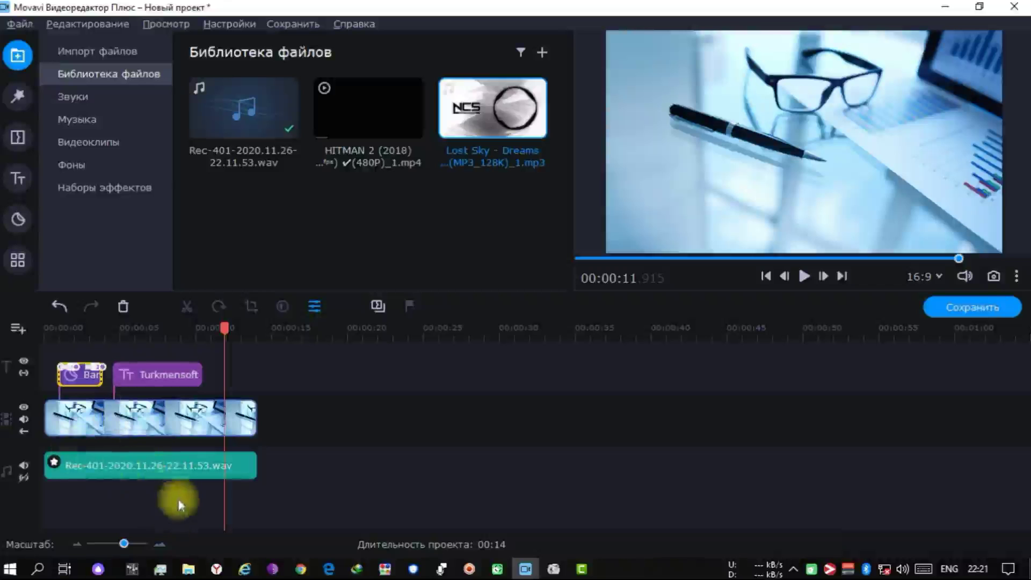
pyautogui.moveTo(523, 118)
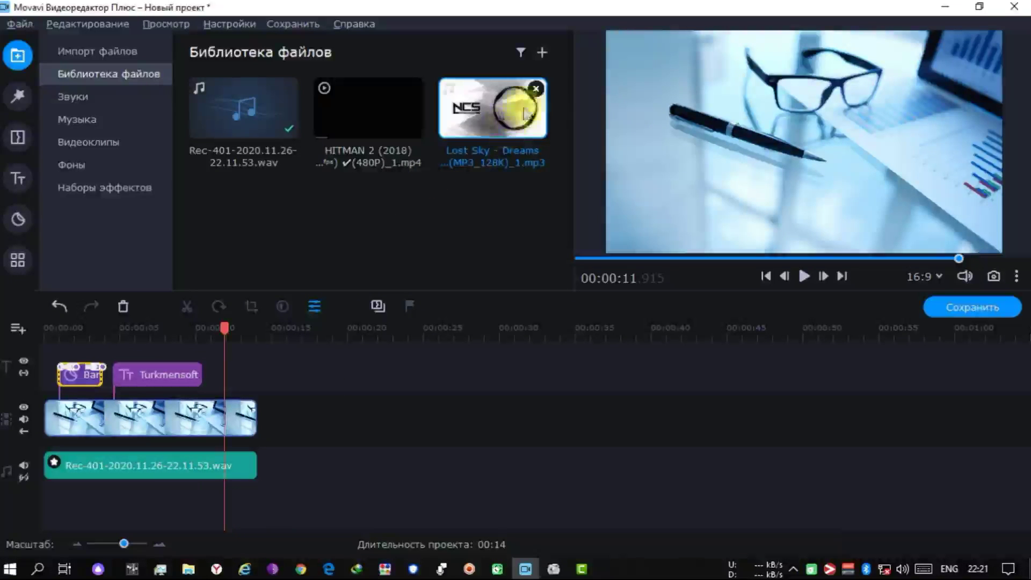
pyautogui.moveTo(488, 87); pyautogui.dragTo(45, 490)
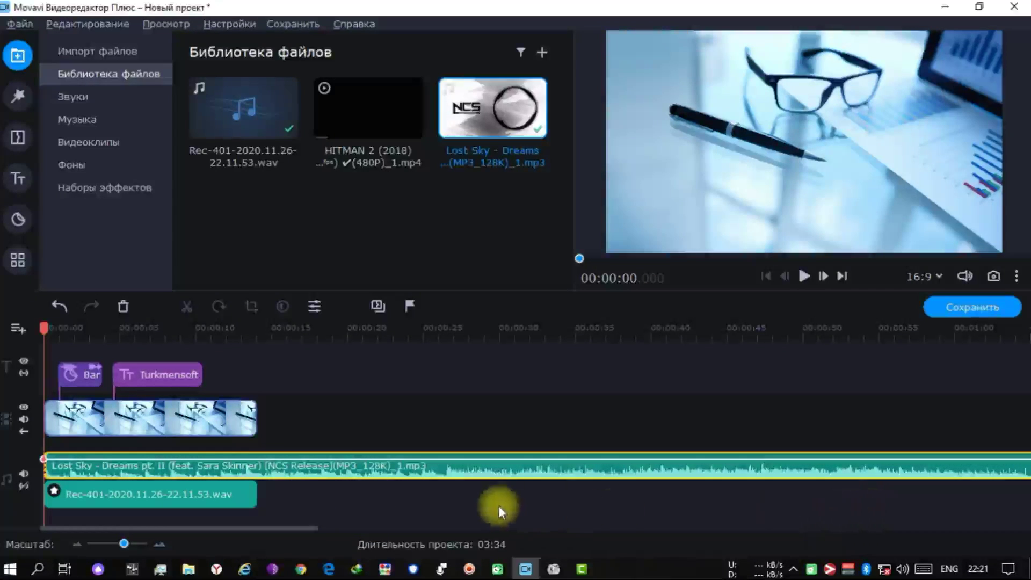
pyautogui.press('space')
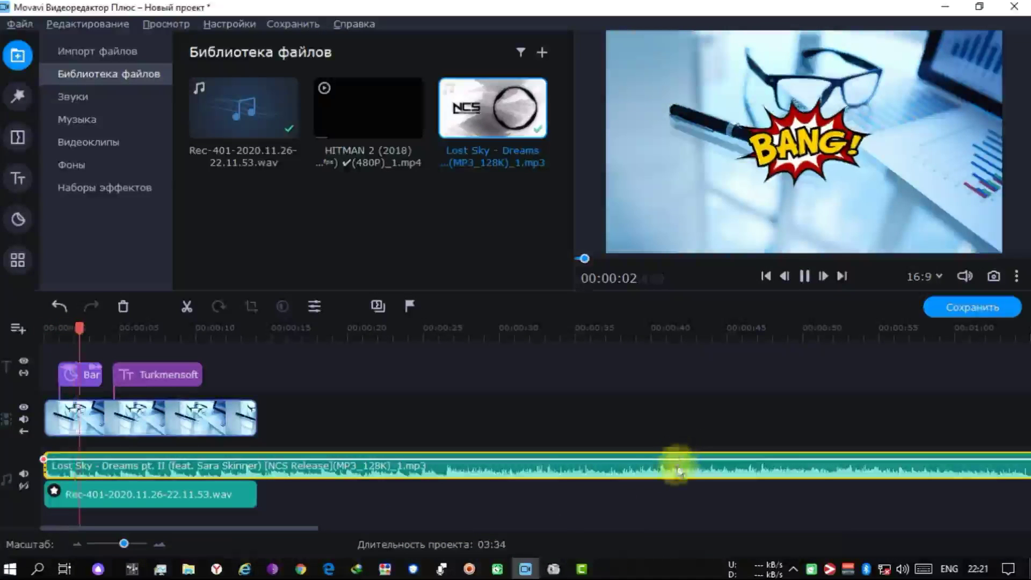
pyautogui.press('space')
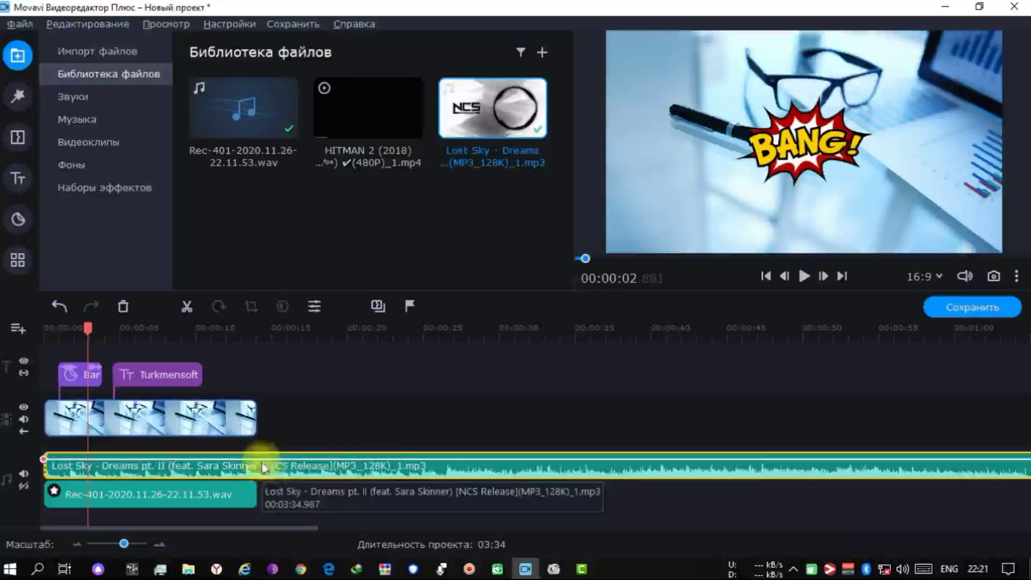
# Split the Lost Sky music clip at 00:00:14.200, just past the end of the background clip.
pyautogui.click(261, 466)
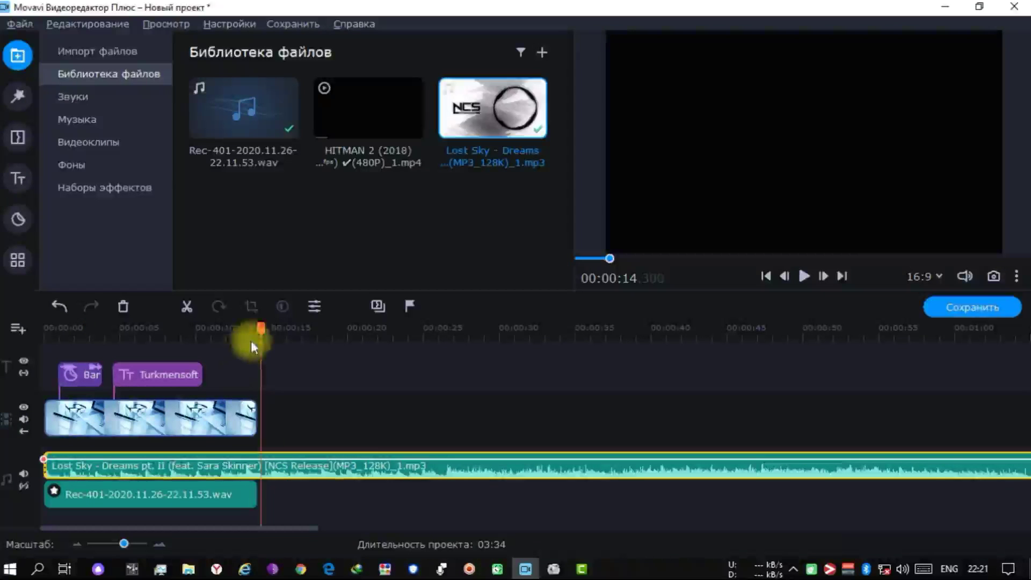
pyautogui.moveTo(262, 336); pyautogui.dragTo(298, 335)
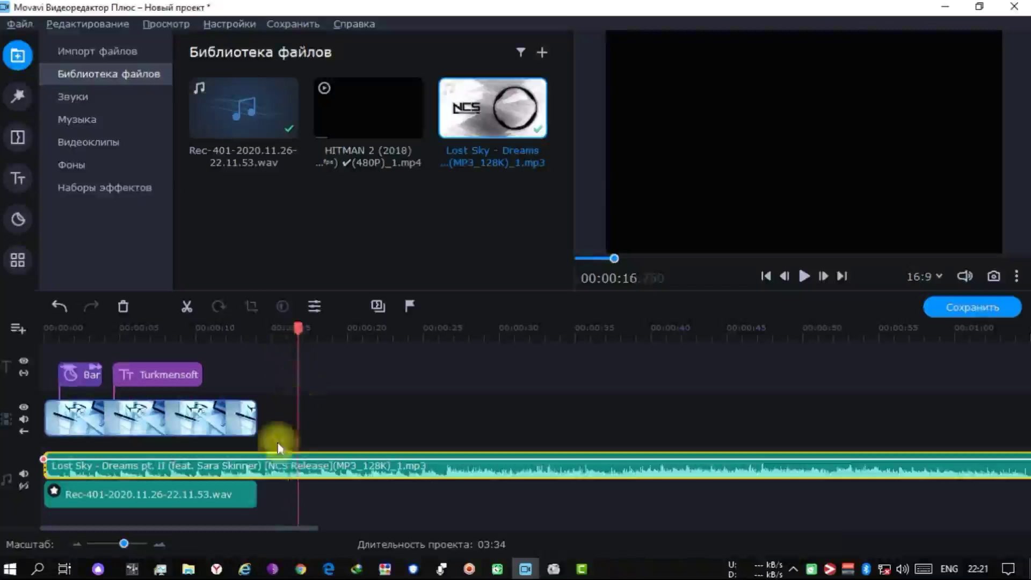
pyautogui.click(301, 352)
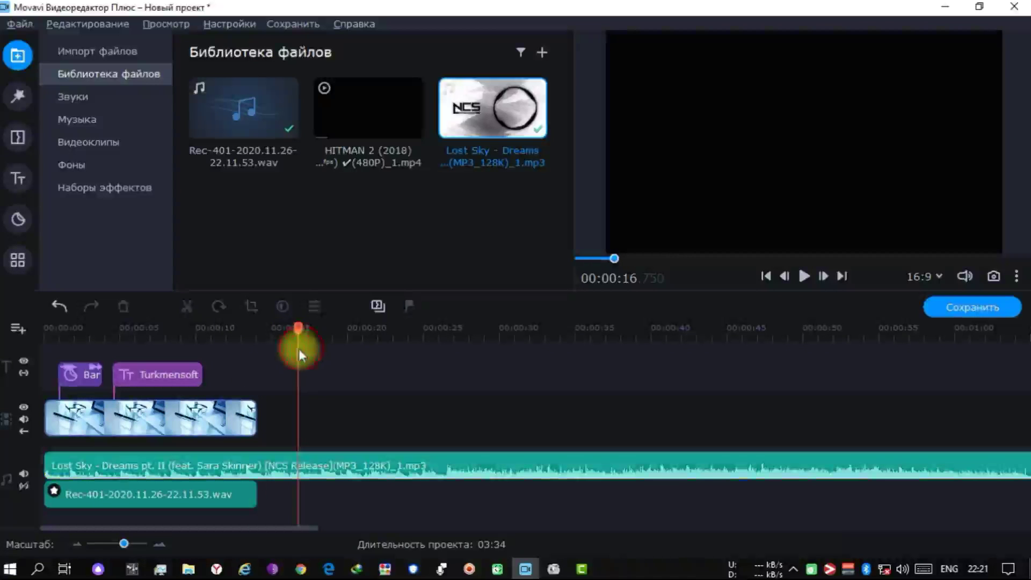
pyautogui.click(289, 472)
pyautogui.click(364, 470)
pyautogui.click(261, 474)
pyautogui.click(284, 475)
pyautogui.click(301, 471)
pyautogui.click(260, 472)
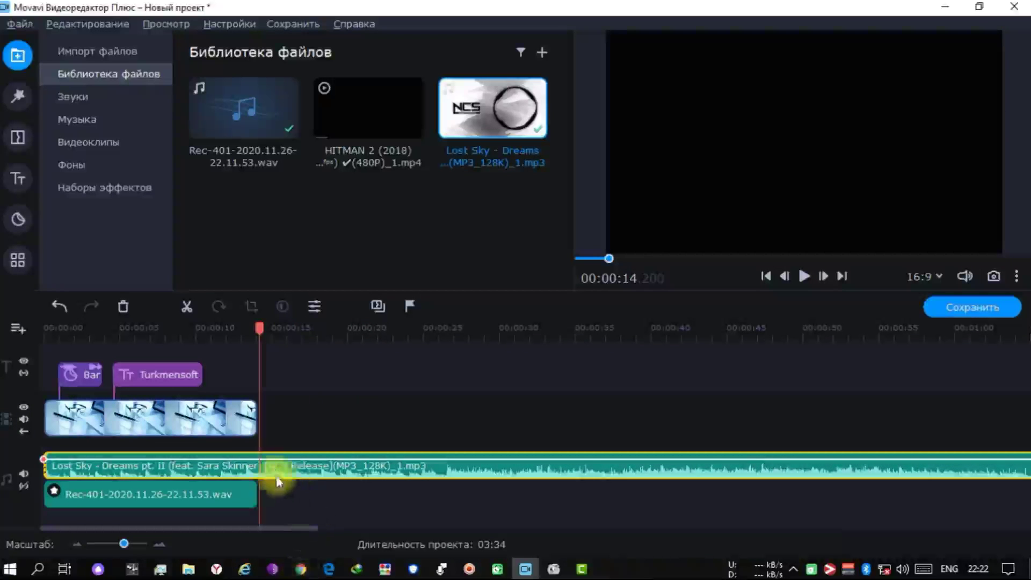
pyautogui.click(188, 308)
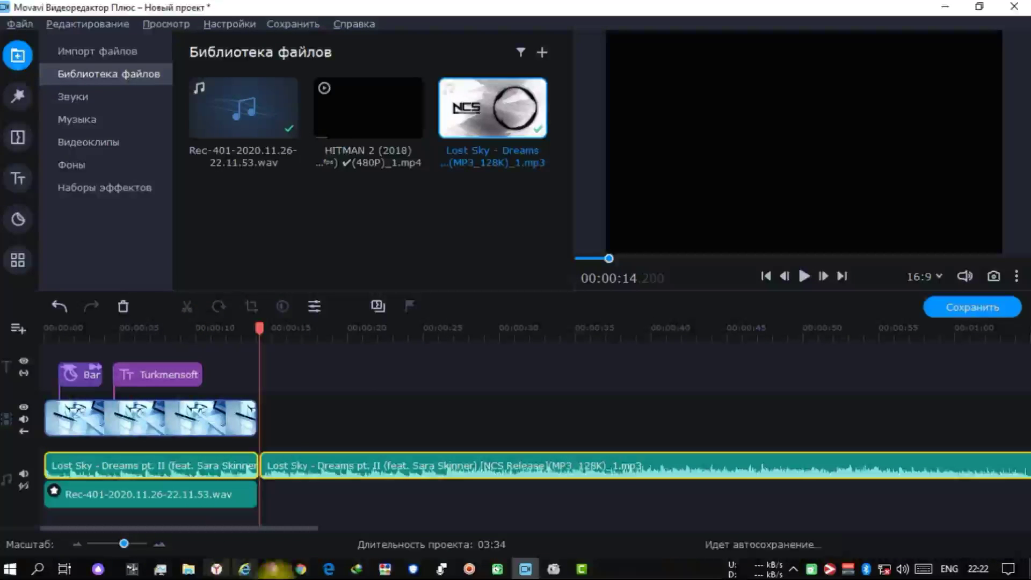
# Delete the music segment after the split and trim the remaining music clip to end with the background clip.
pyautogui.click(355, 329)
pyautogui.click(202, 466)
pyautogui.click(300, 472)
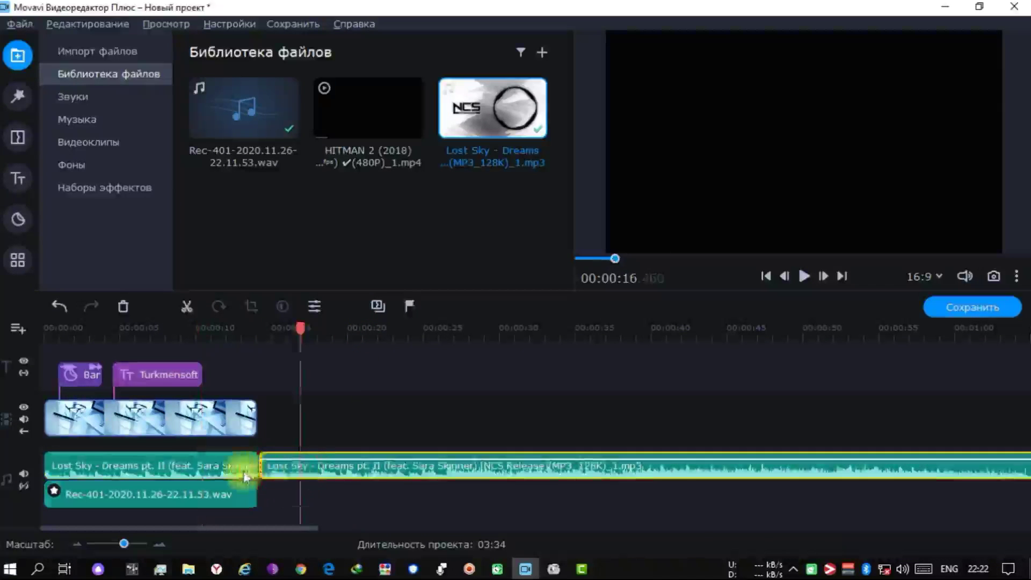
pyautogui.click(242, 472)
pyautogui.click(279, 474)
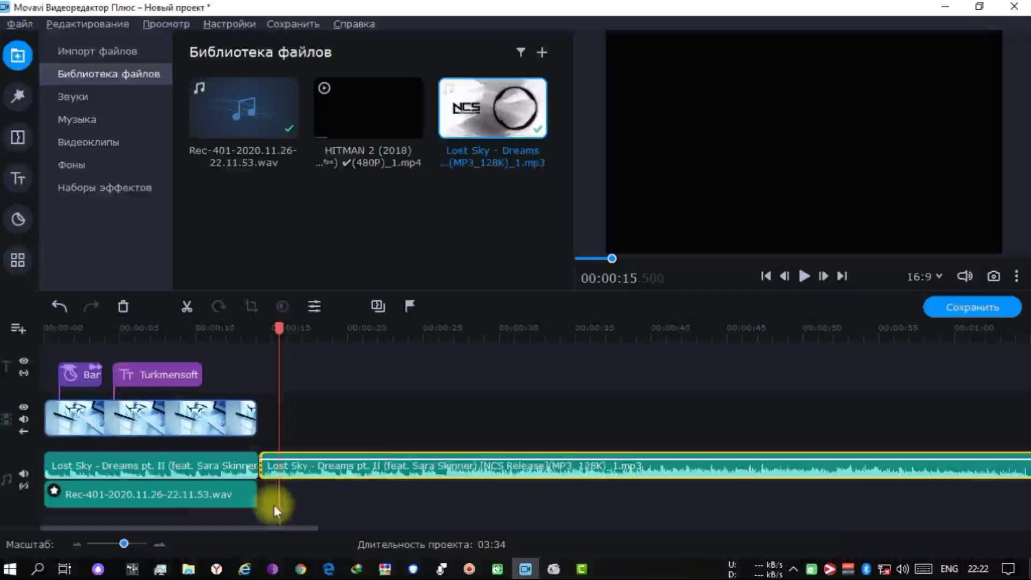
pyautogui.press('Delete')
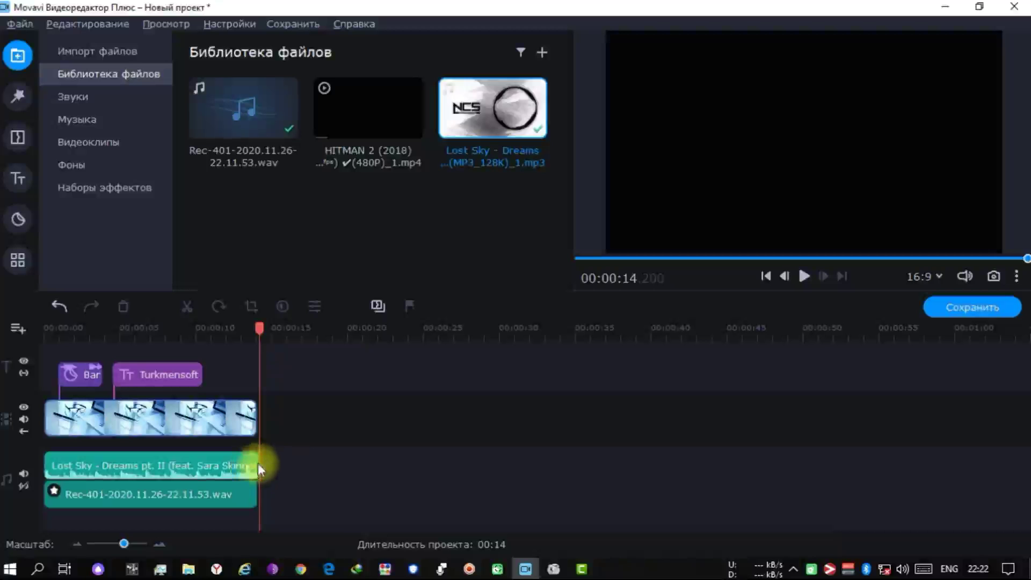
pyautogui.moveTo(257, 468)
pyautogui.mouseDown()
pyautogui.moveTo(161, 466)
pyautogui.moveTo(252, 467)
pyautogui.mouseUp()
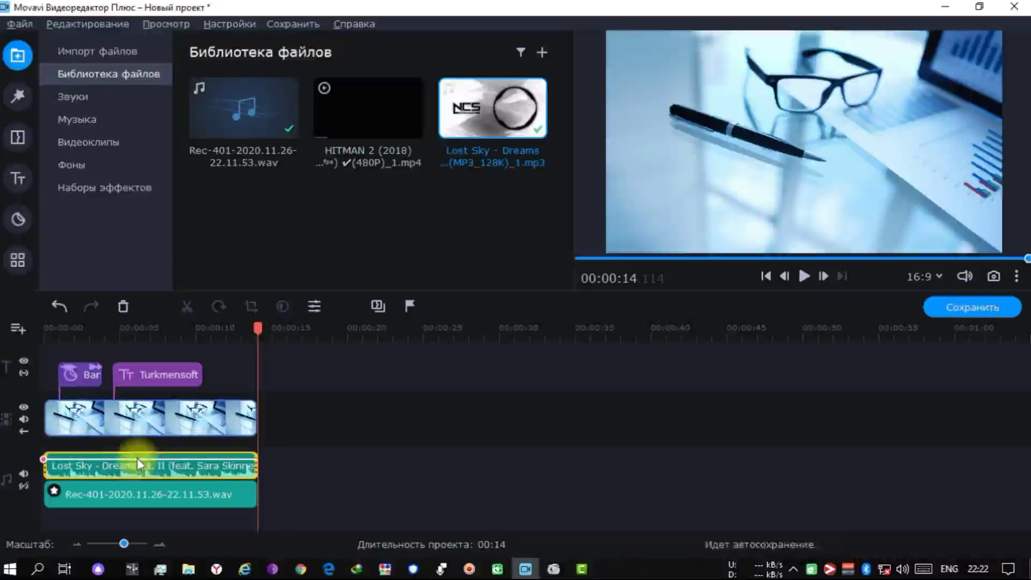
# Open the Lost Sky clip's properties and lower the clip's volume line on the timeline.
pyautogui.doubleClick(186, 468)
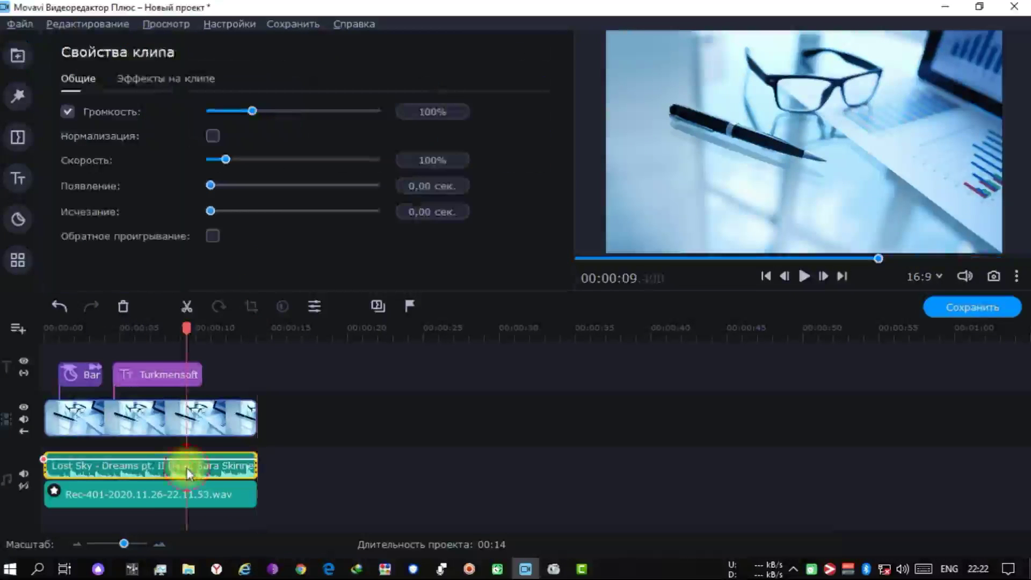
pyautogui.click(243, 472)
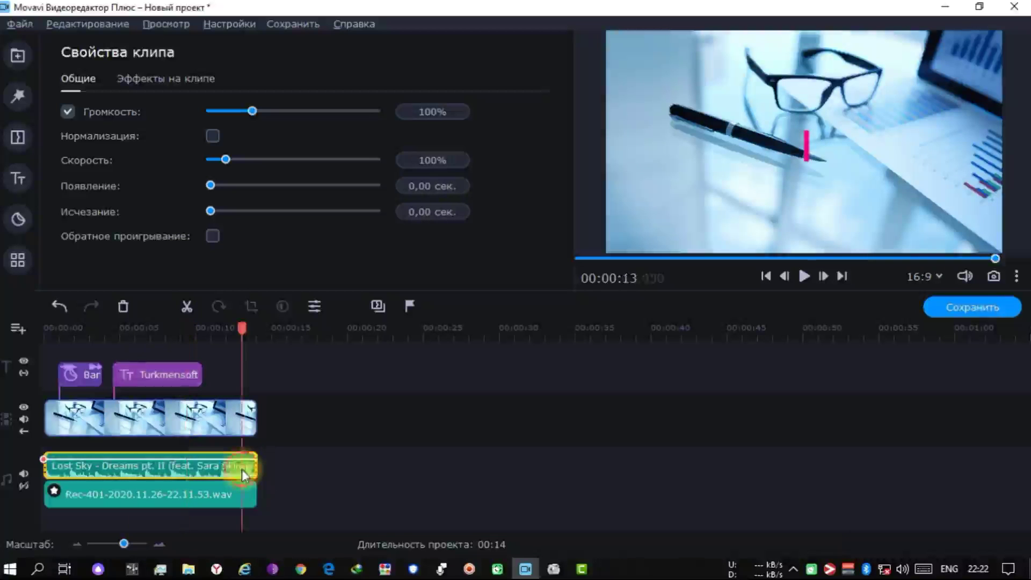
pyautogui.click(202, 460)
pyautogui.moveTo(202, 460); pyautogui.dragTo(200, 471)
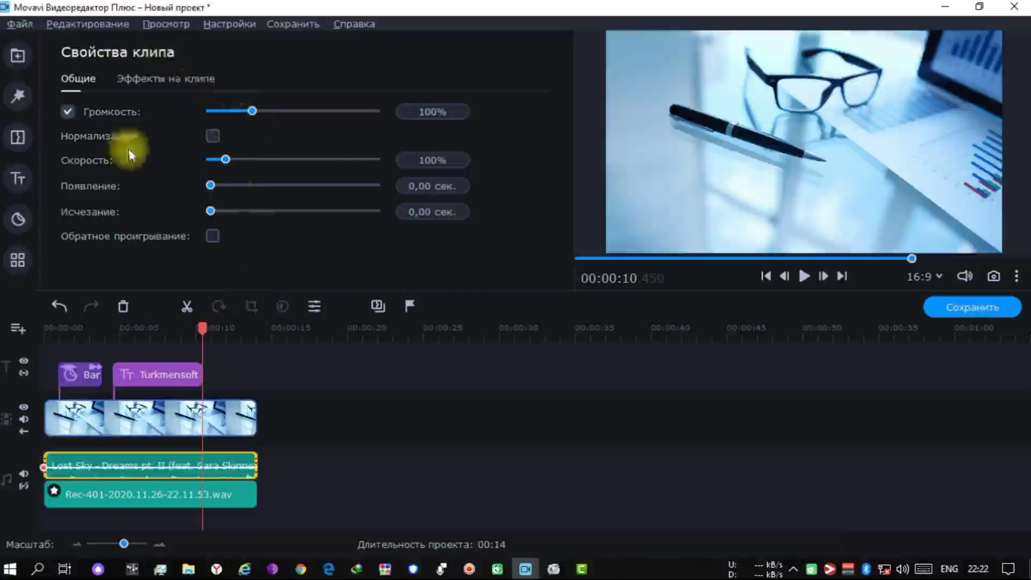
pyautogui.click(214, 488)
pyautogui.click(210, 467)
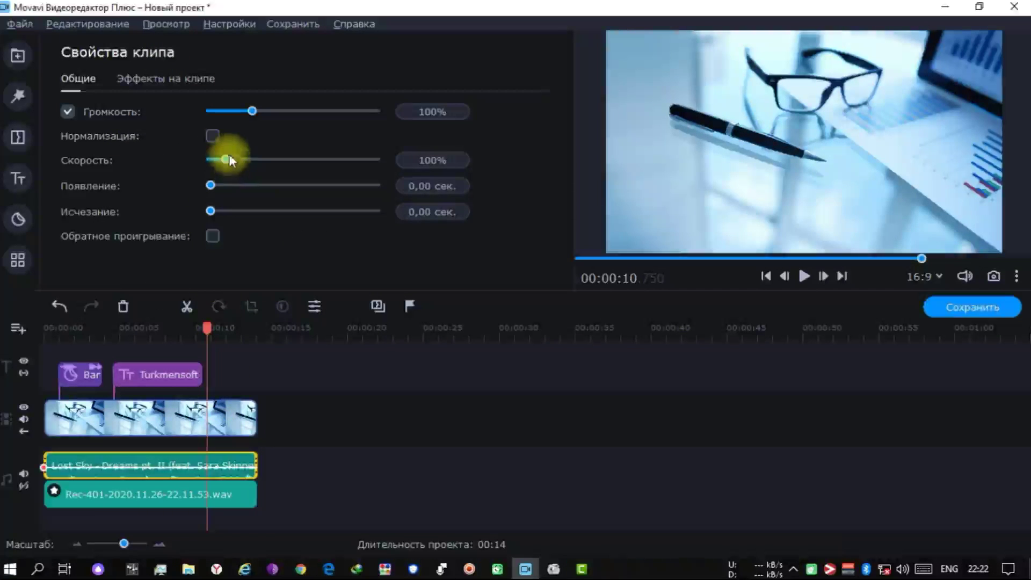
# Slow the music clip to 96% speed and remove the Скорость effect from the clip.
pyautogui.moveTo(232, 168)
pyautogui.mouseDown()
pyautogui.moveTo(257, 169)
pyautogui.moveTo(227, 166)
pyautogui.mouseUp()
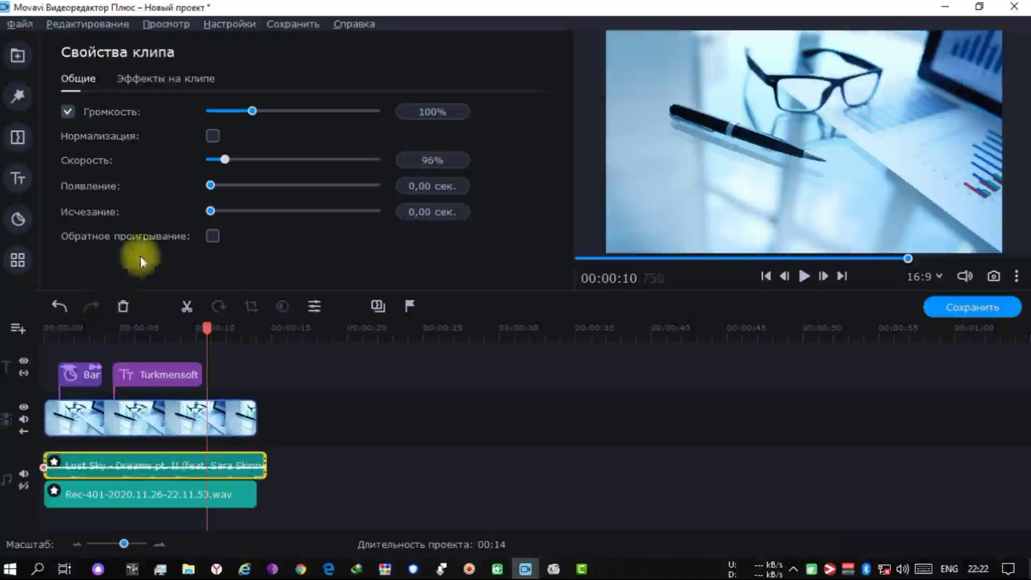
pyautogui.click(143, 82)
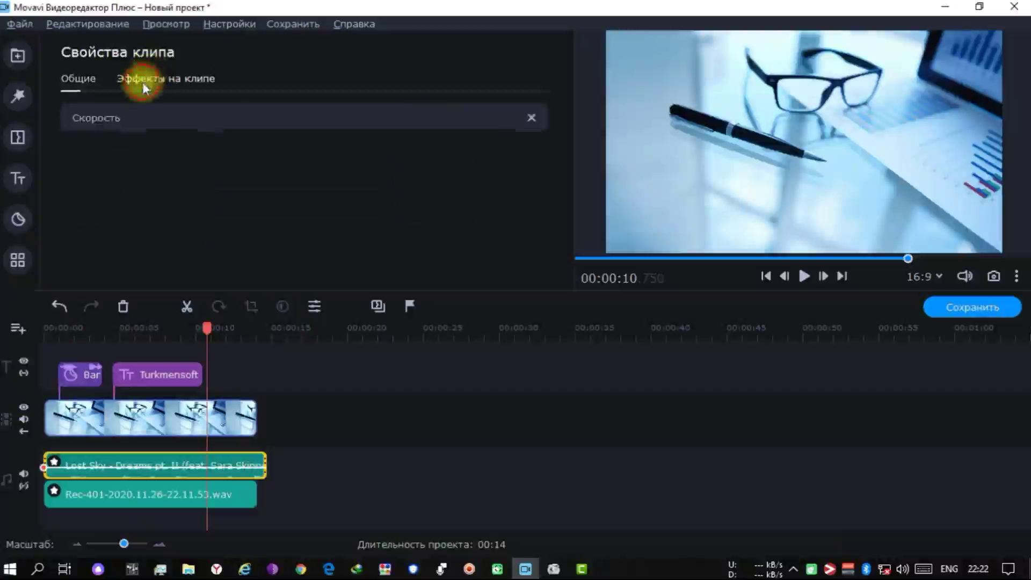
pyautogui.click(531, 119)
pyautogui.click(299, 487)
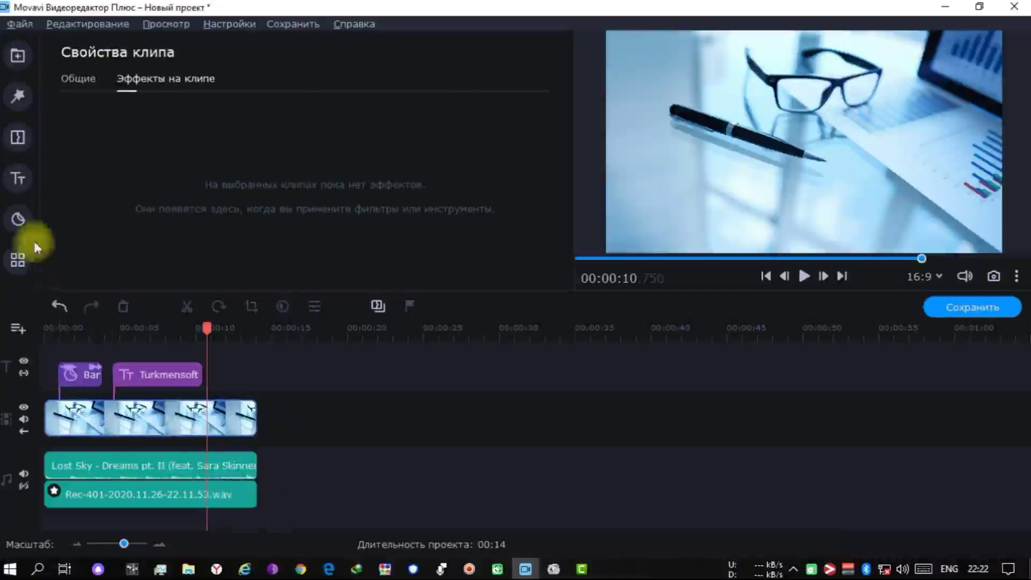
# Play the project from the beginning to preview the music together with the Bang! sticker.
pyautogui.moveTo(209, 329); pyautogui.dragTo(24, 350)
pyautogui.press('space')
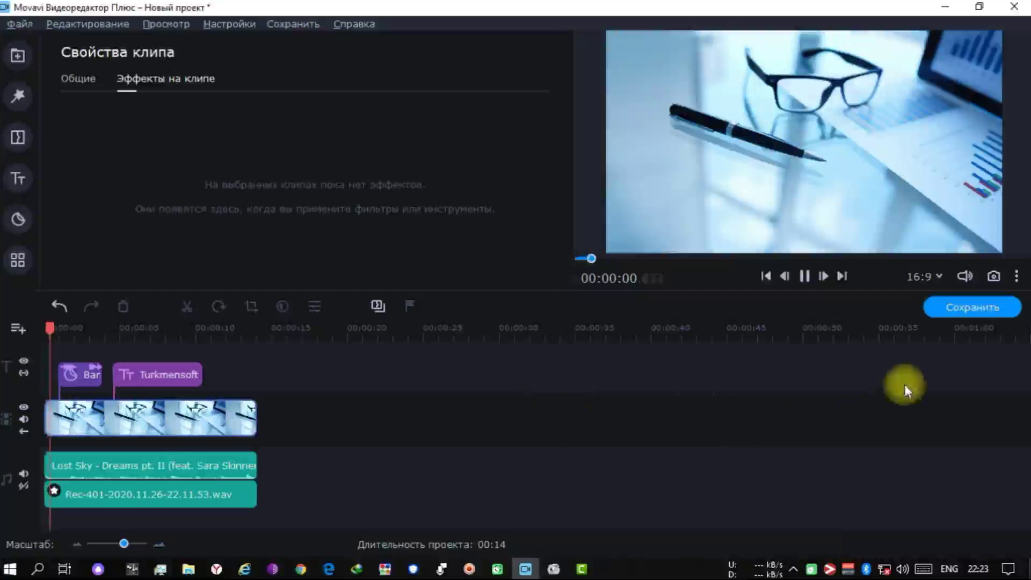
pyautogui.press('space')
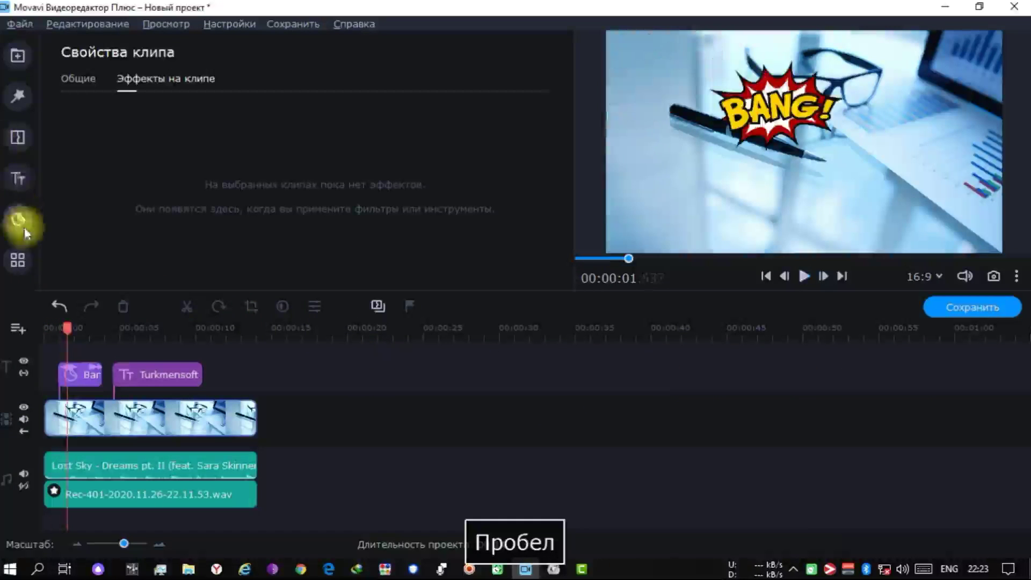
# Add the popular Замещение - уголок transition to the start of the background clip.
pyautogui.click(18, 137)
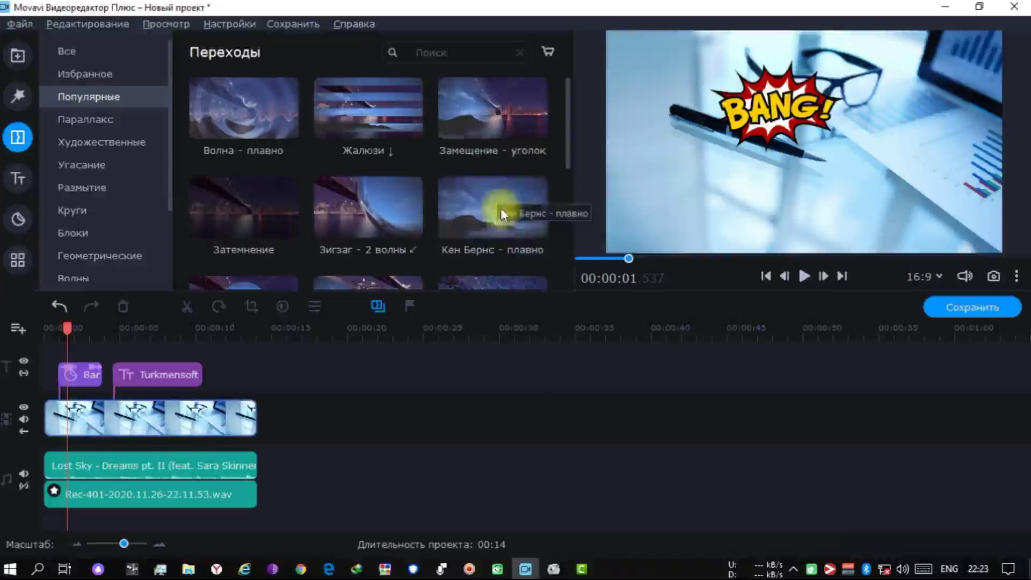
pyautogui.moveTo(513, 96); pyautogui.dragTo(492, 125)
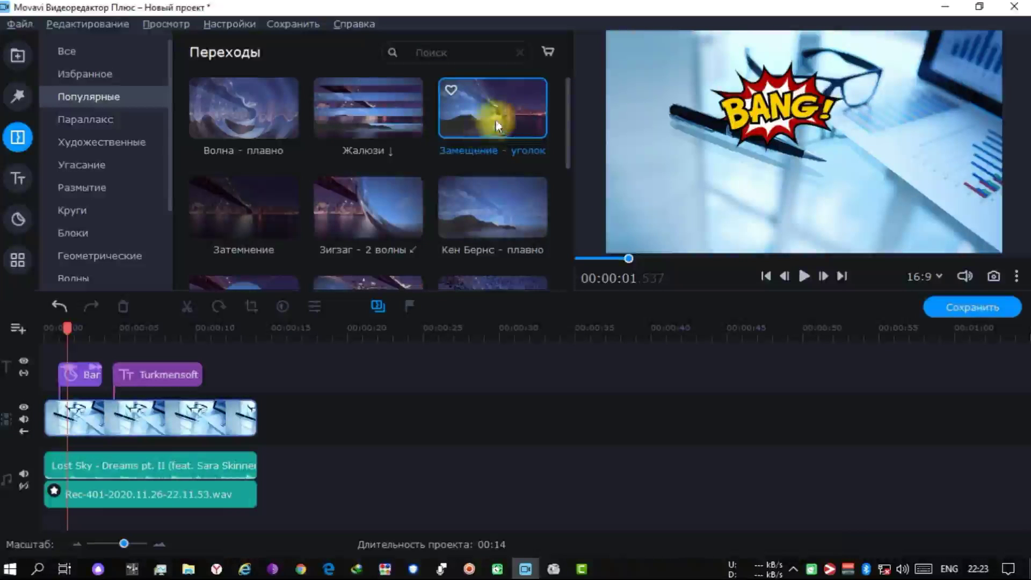
pyautogui.scroll(-5, 359, 214)
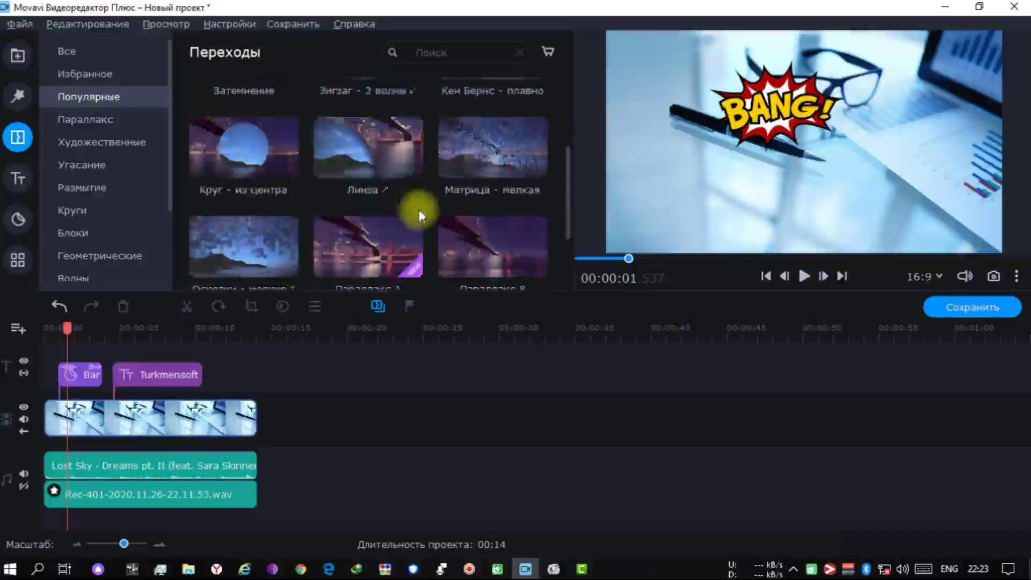
pyautogui.scroll(5, 421, 223)
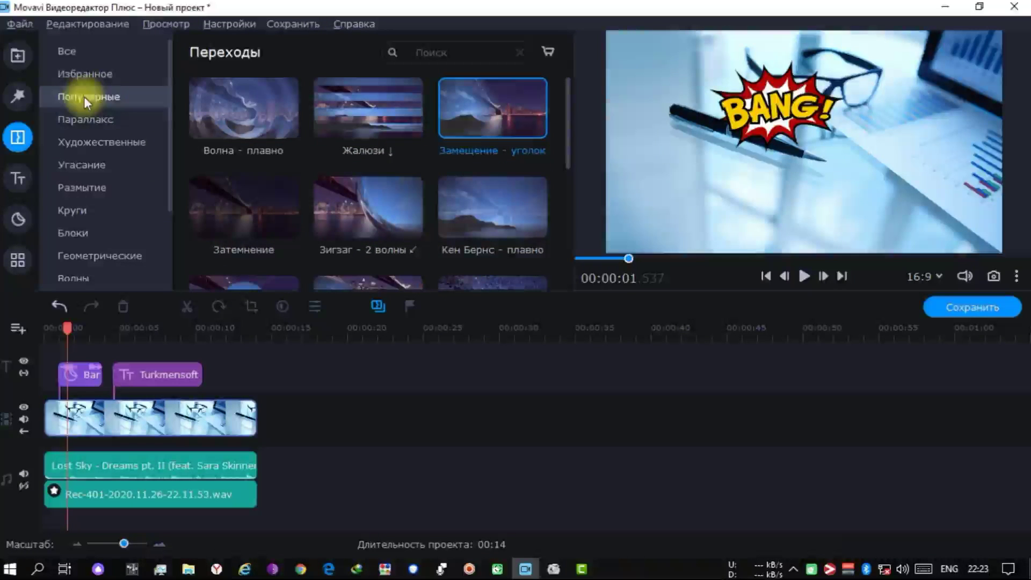
pyautogui.moveTo(520, 97); pyautogui.dragTo(53, 433)
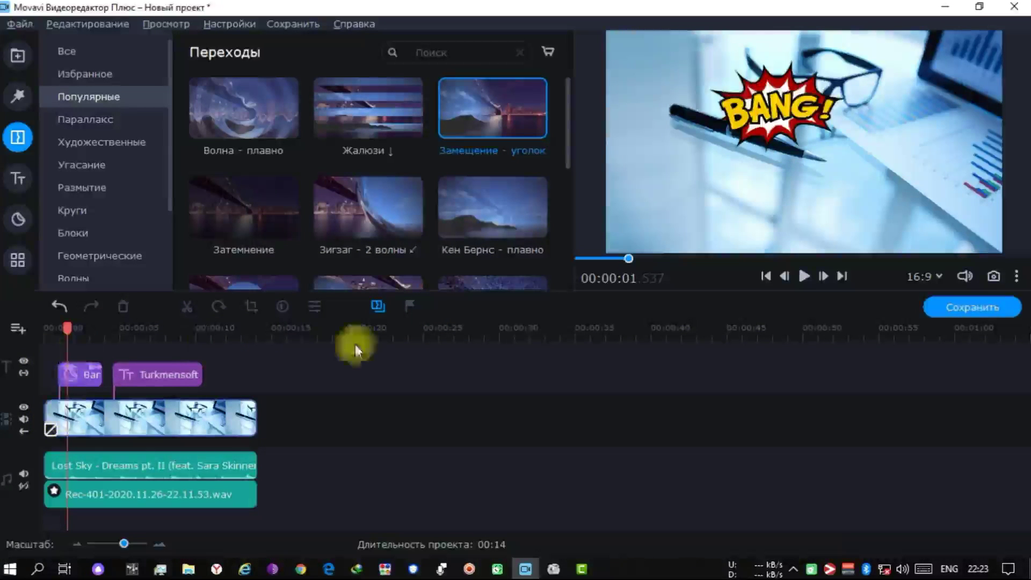
pyautogui.moveTo(54, 430)
pyautogui.mouseDown()
pyautogui.moveTo(193, 428)
pyautogui.moveTo(55, 428)
pyautogui.mouseUp()
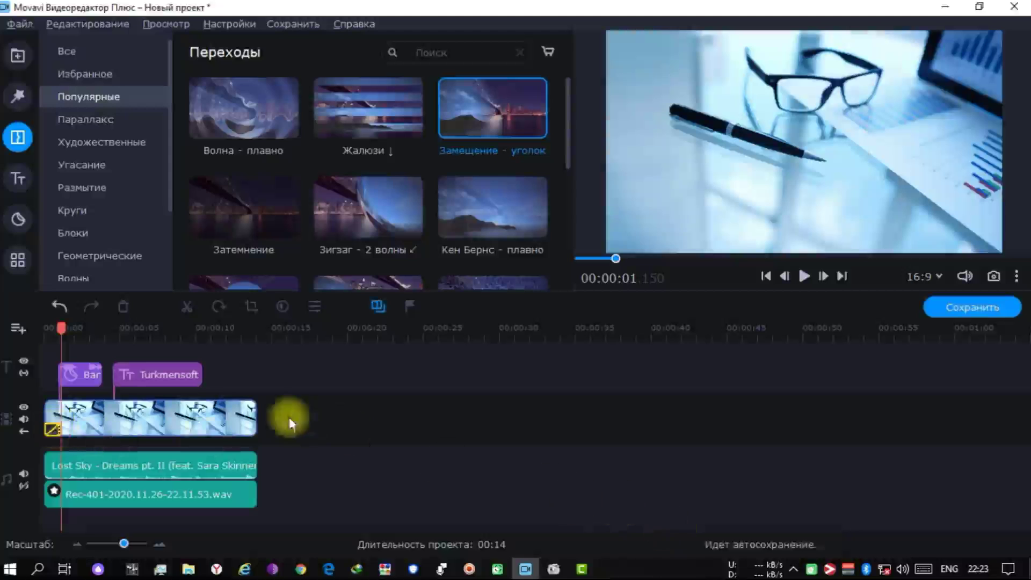
# Play the project from the beginning to preview the opening transition.
pyautogui.click(766, 276)
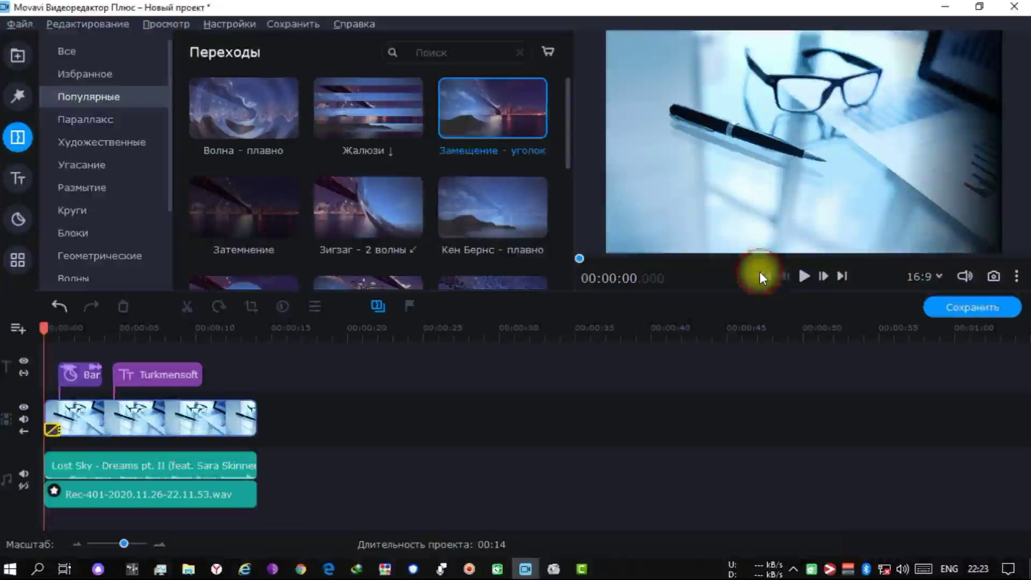
pyautogui.press('space')
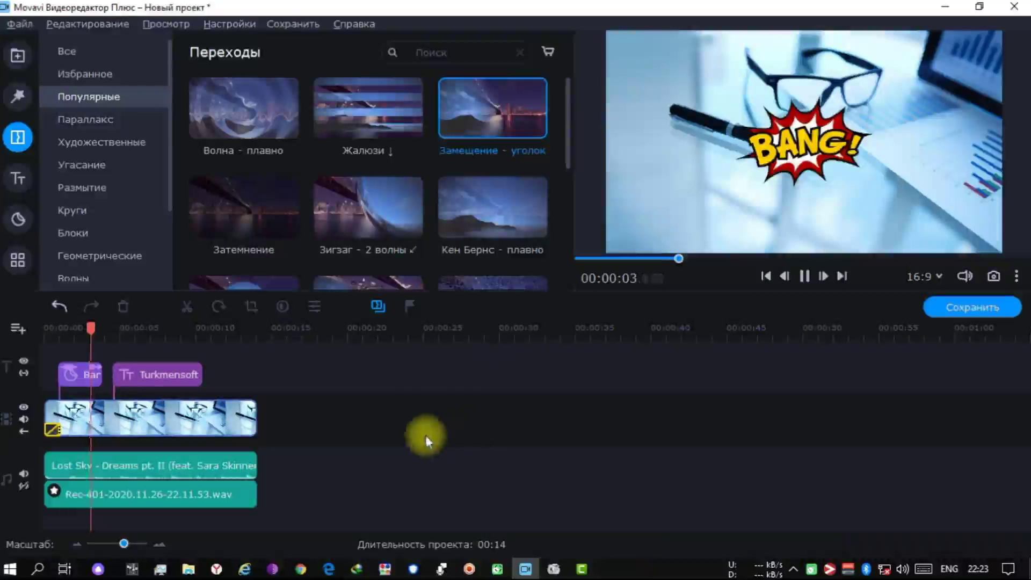
pyautogui.press('space')
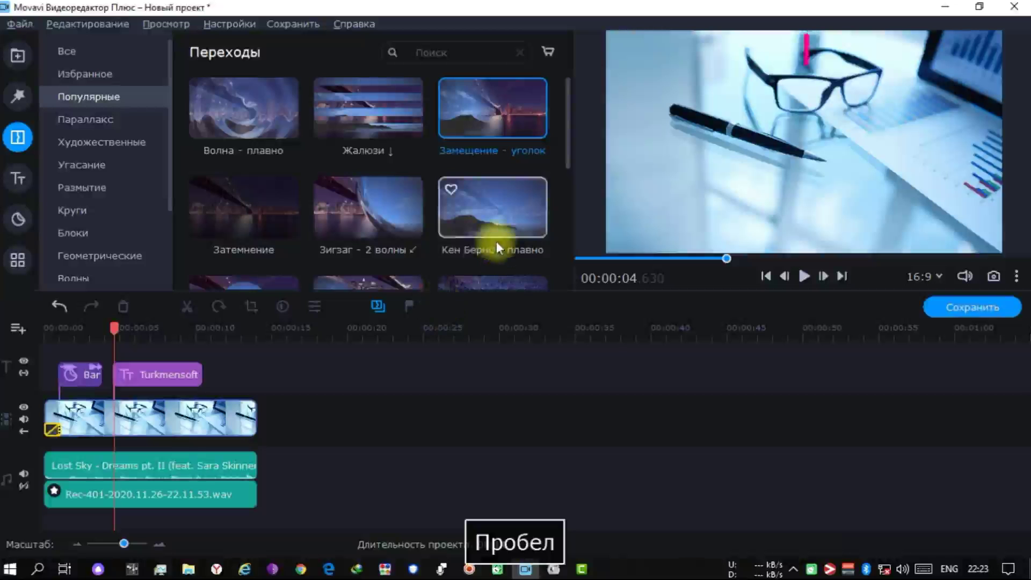
# Add the Волна - плавно transition to the end of the background clip and preview it.
pyautogui.scroll(-4, 463, 195)
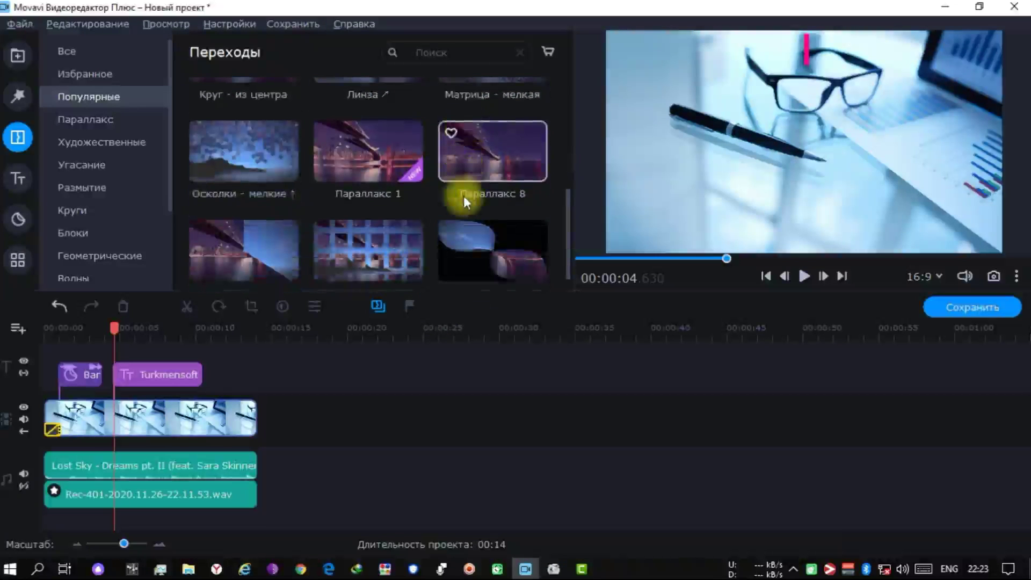
pyautogui.scroll(-5, 463, 195)
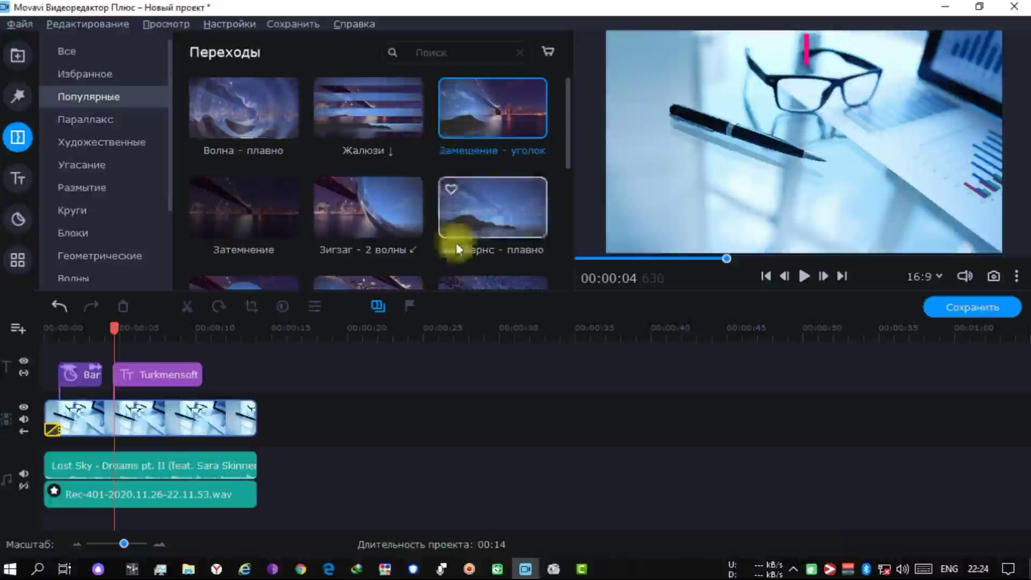
pyautogui.moveTo(208, 98); pyautogui.dragTo(242, 434)
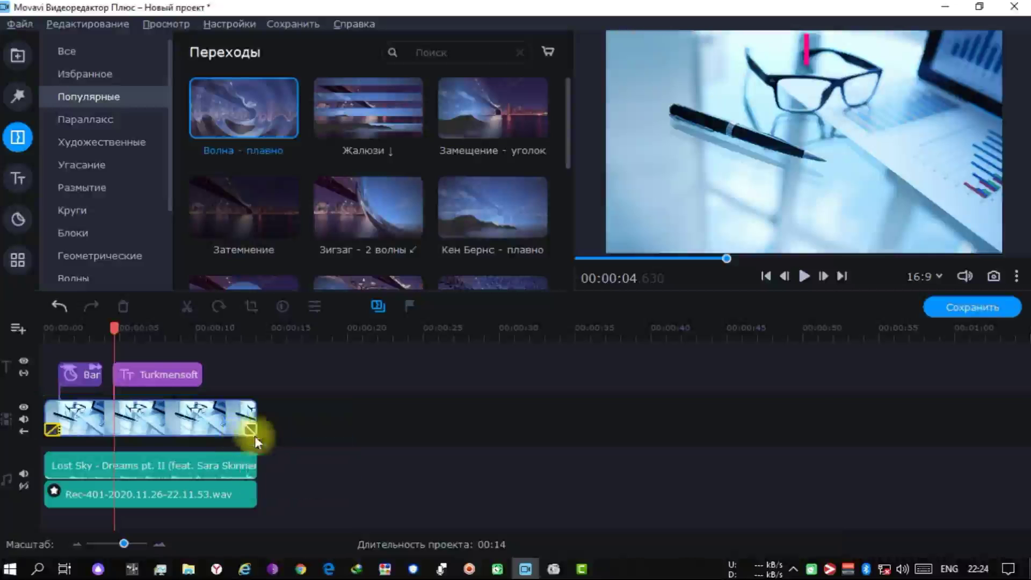
pyautogui.moveTo(236, 102); pyautogui.dragTo(250, 434)
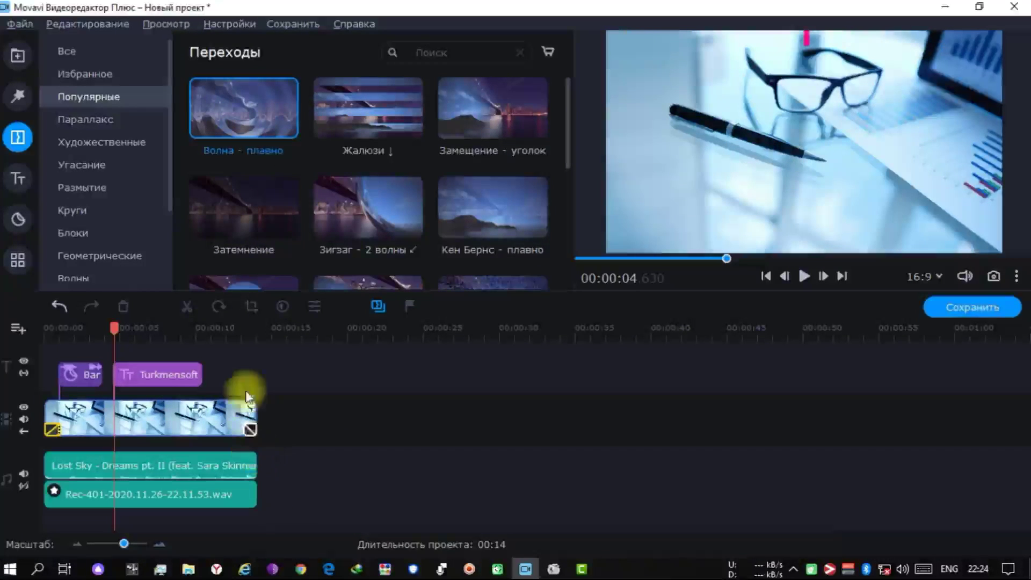
pyautogui.click(240, 337)
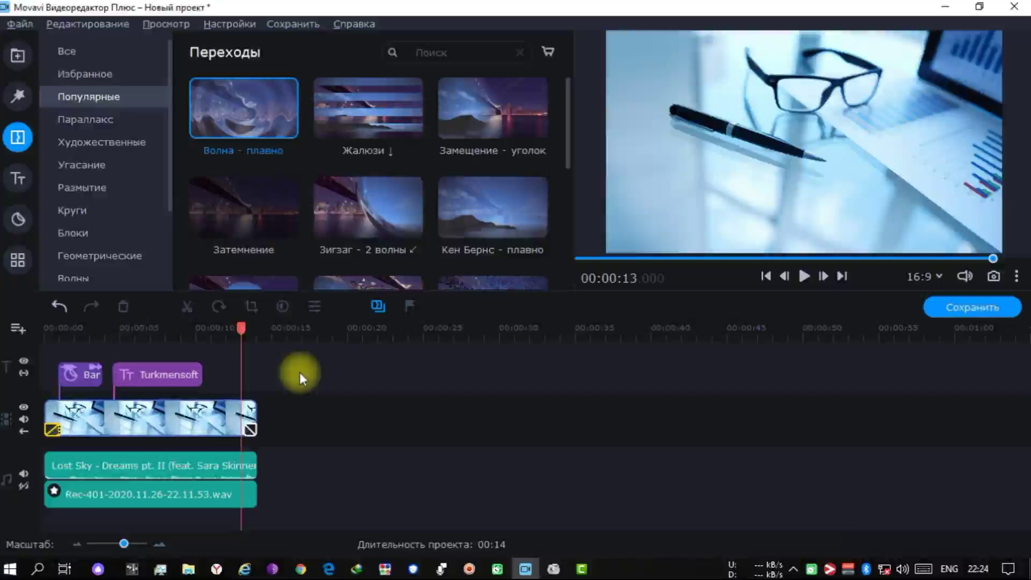
pyautogui.press('space')
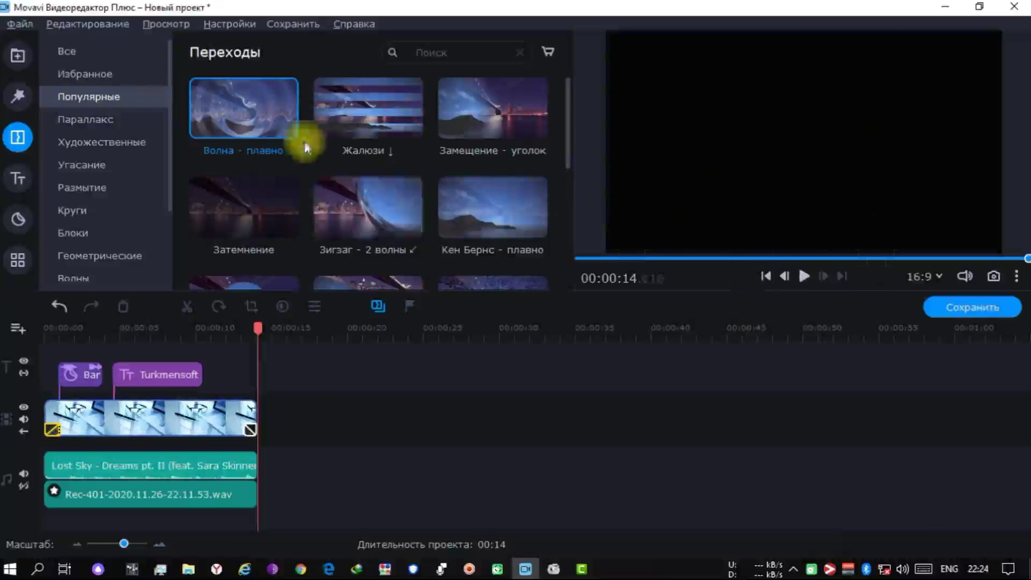
# Replace the background clip's closing transition with Замещение - уголок.
pyautogui.click(251, 430)
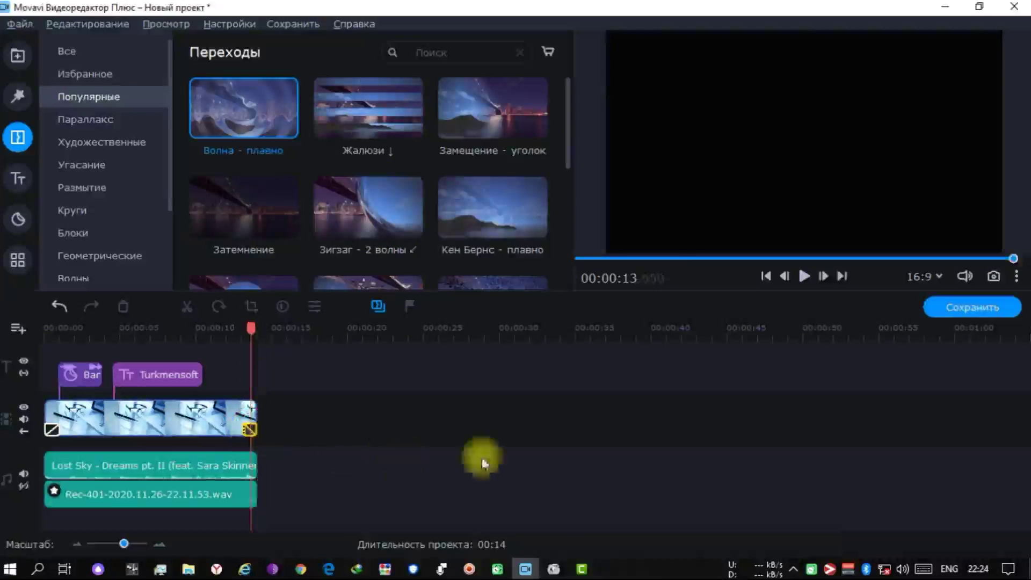
pyautogui.press('Delete')
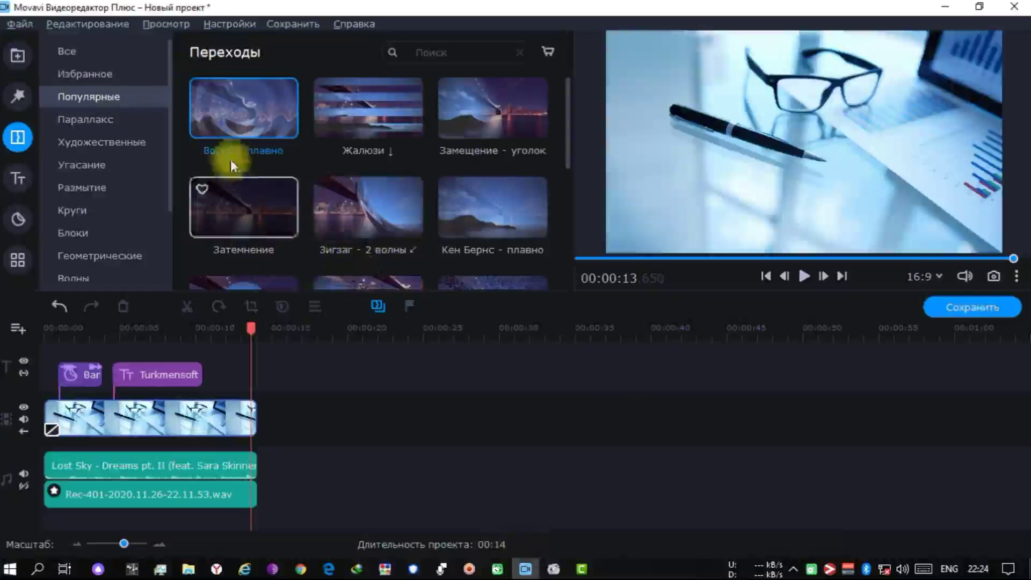
pyautogui.moveTo(529, 120); pyautogui.dragTo(250, 435)
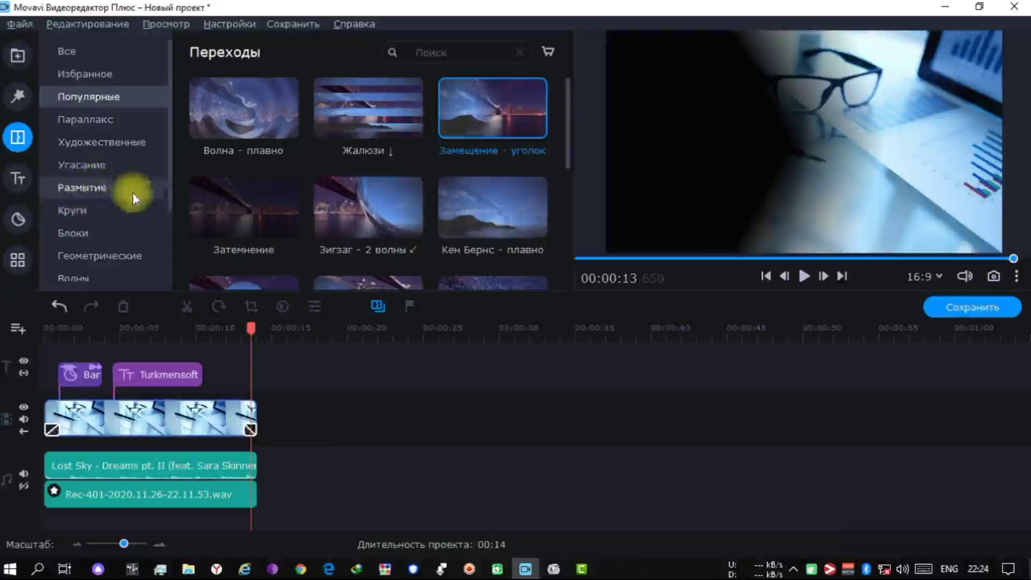
# Look through the transition categories and the title, sticker, tool and filter collections.
pyautogui.scroll(-2, 115, 191)
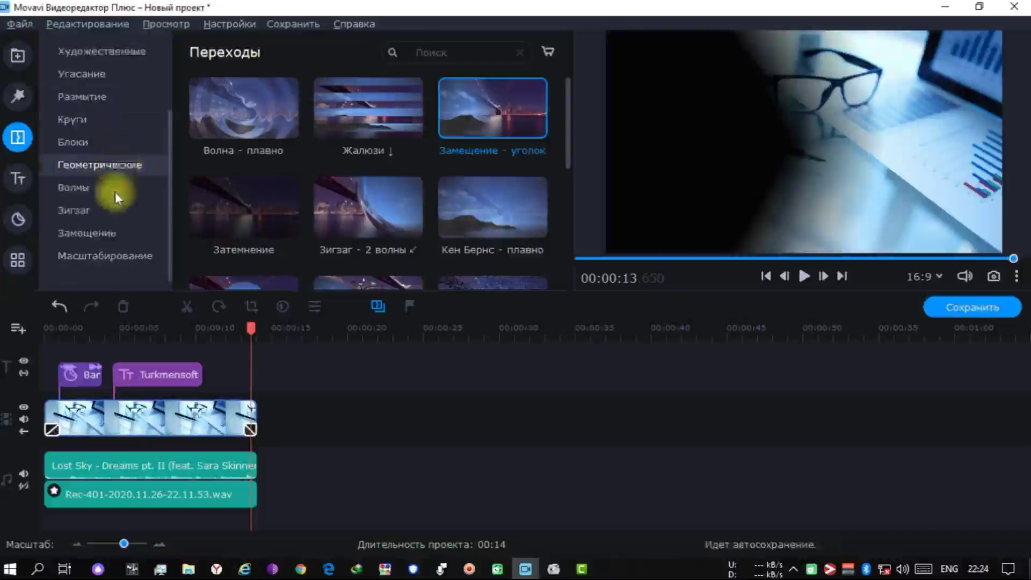
pyautogui.scroll(2, 95, 149)
pyautogui.click(103, 140)
pyautogui.click(102, 97)
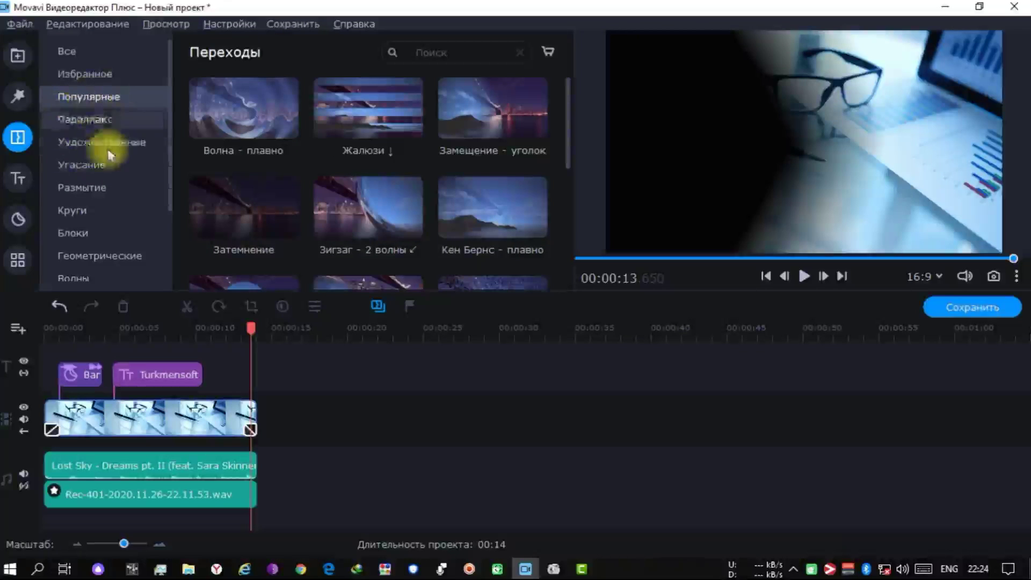
pyautogui.click(21, 185)
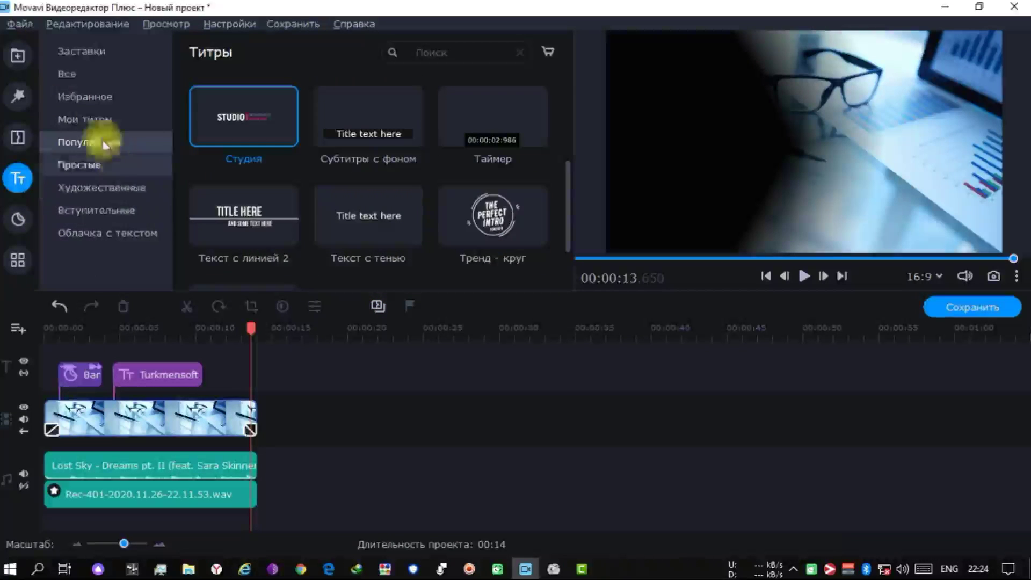
pyautogui.click(19, 219)
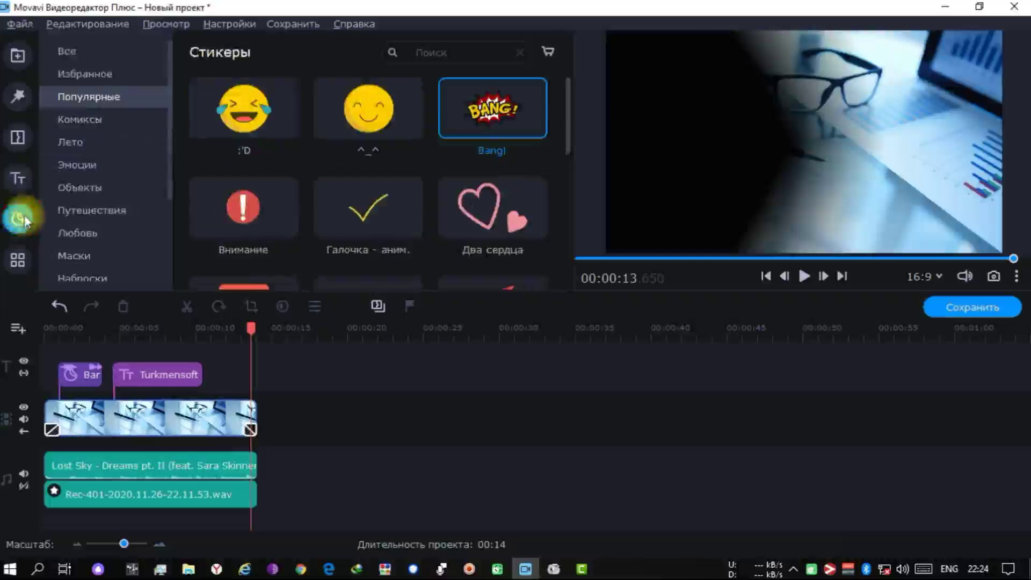
pyautogui.scroll(-10, 416, 159)
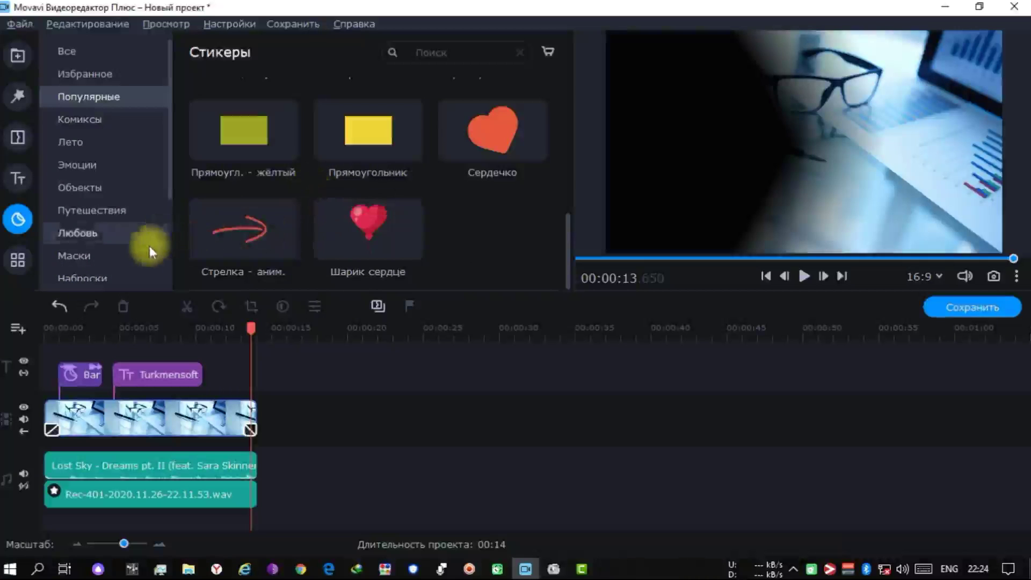
pyautogui.click(18, 260)
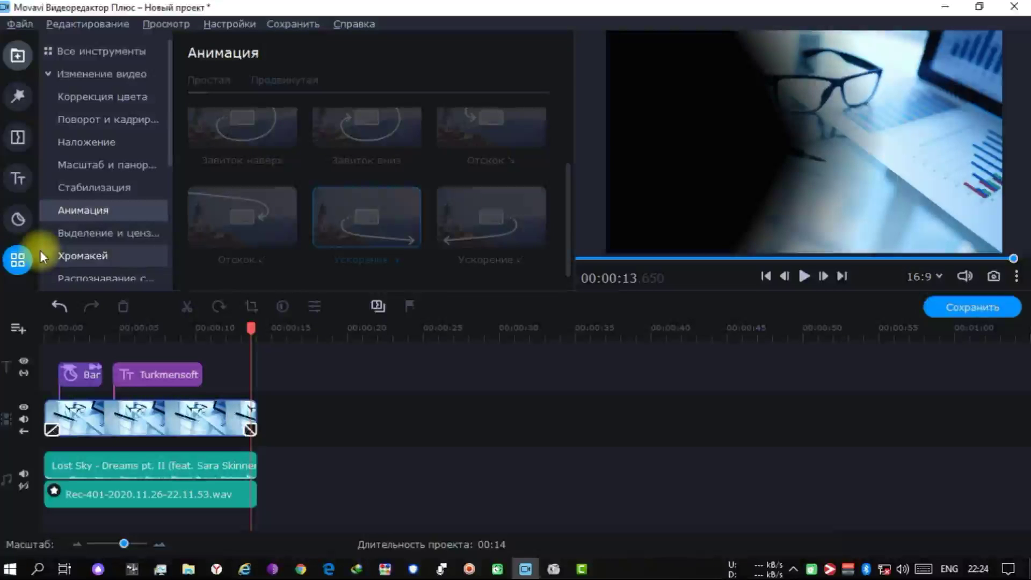
pyautogui.click(18, 96)
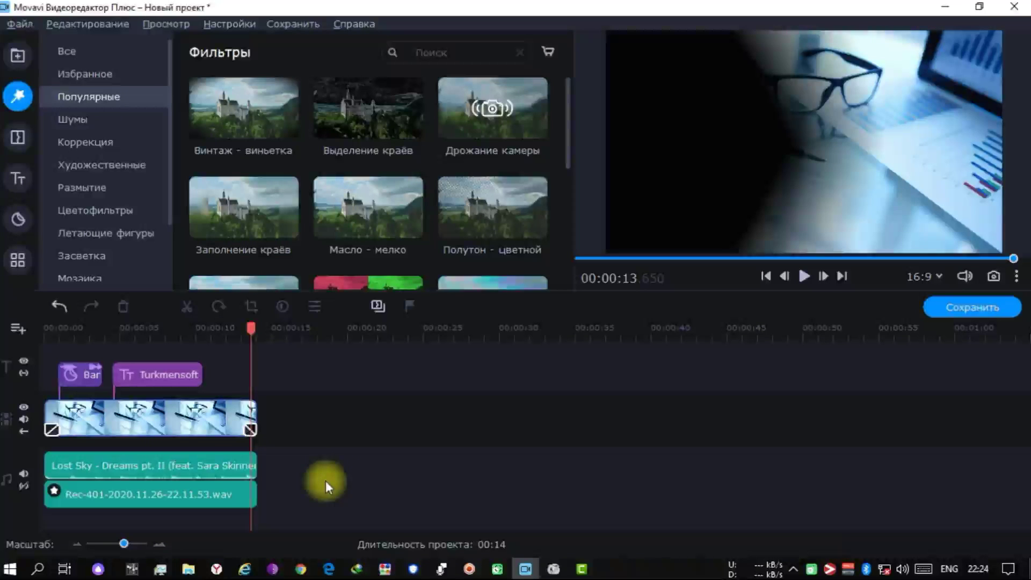
# Place the Тренд - круг title directly after the Turkmensoft title and shorten it to about 2.6 seconds.
pyautogui.click(20, 179)
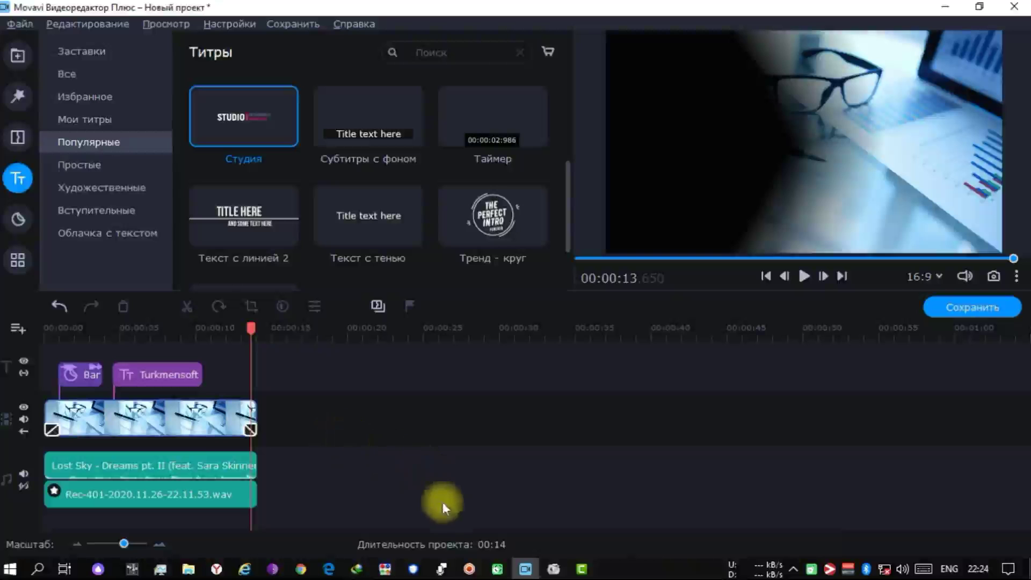
pyautogui.moveTo(511, 244); pyautogui.dragTo(267, 355)
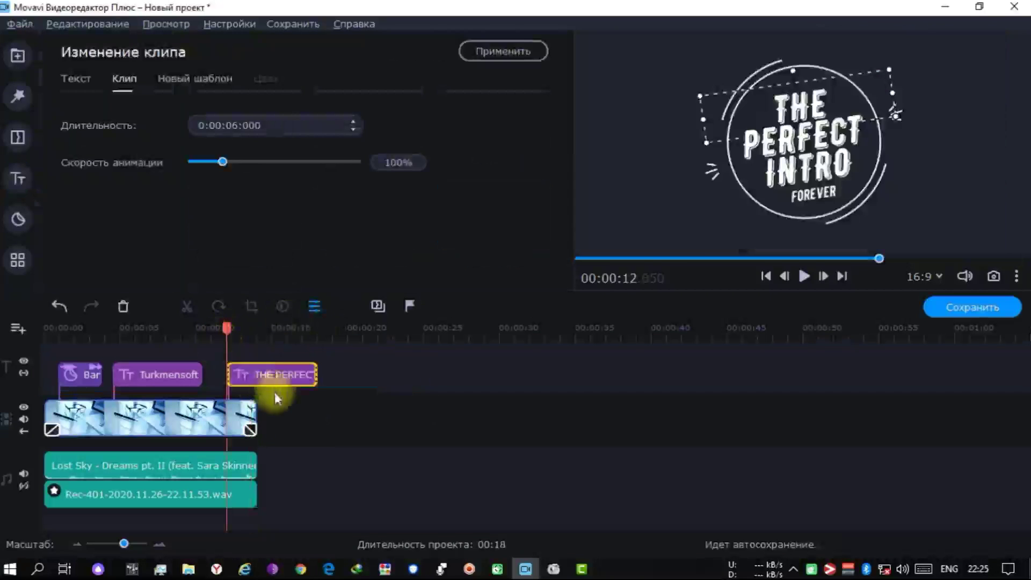
pyautogui.moveTo(261, 374); pyautogui.dragTo(240, 378)
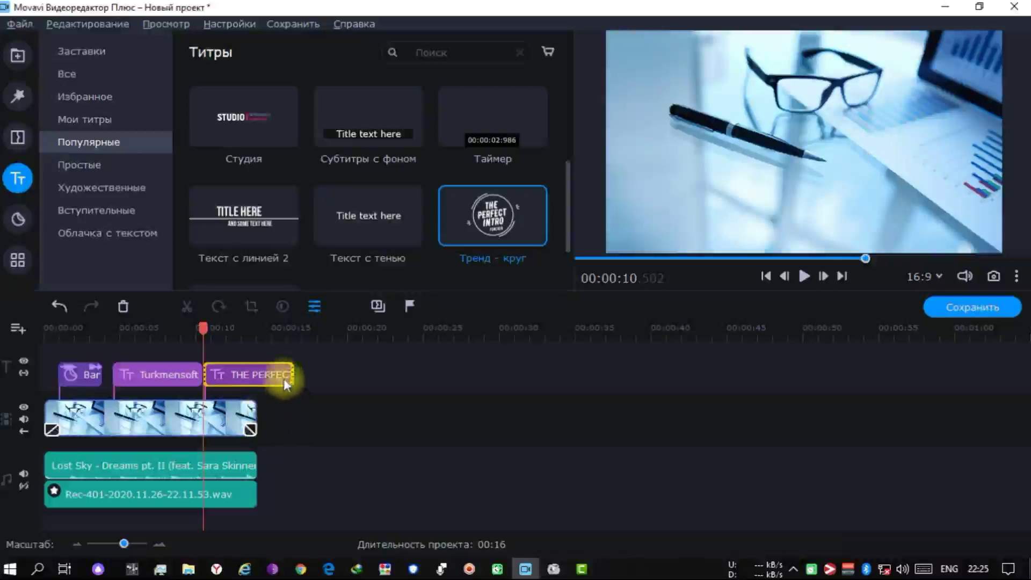
pyautogui.moveTo(295, 375); pyautogui.dragTo(242, 376)
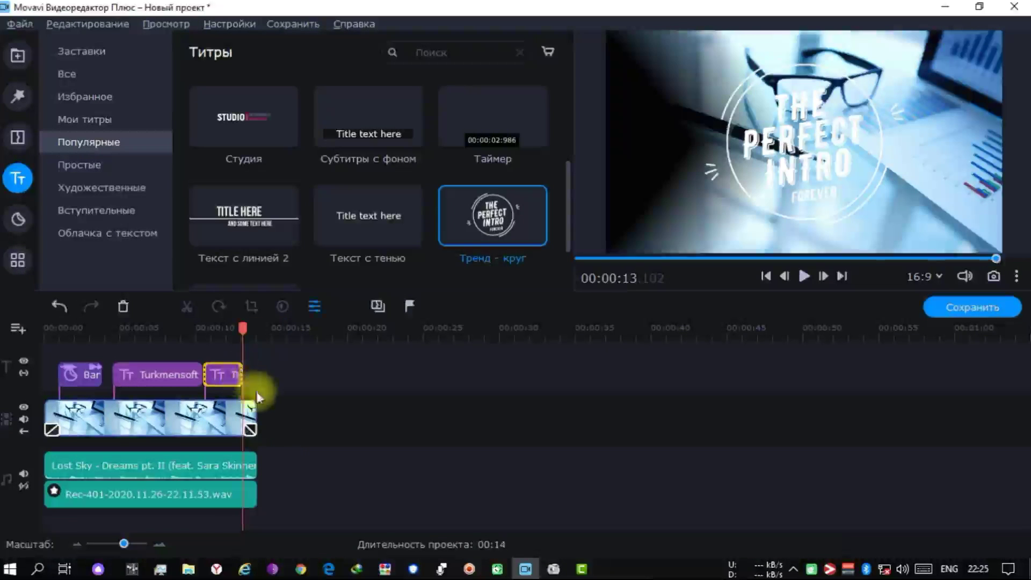
# Open the Тренд - круг title's text settings and select its separate text lines in the preview.
pyautogui.click(222, 329)
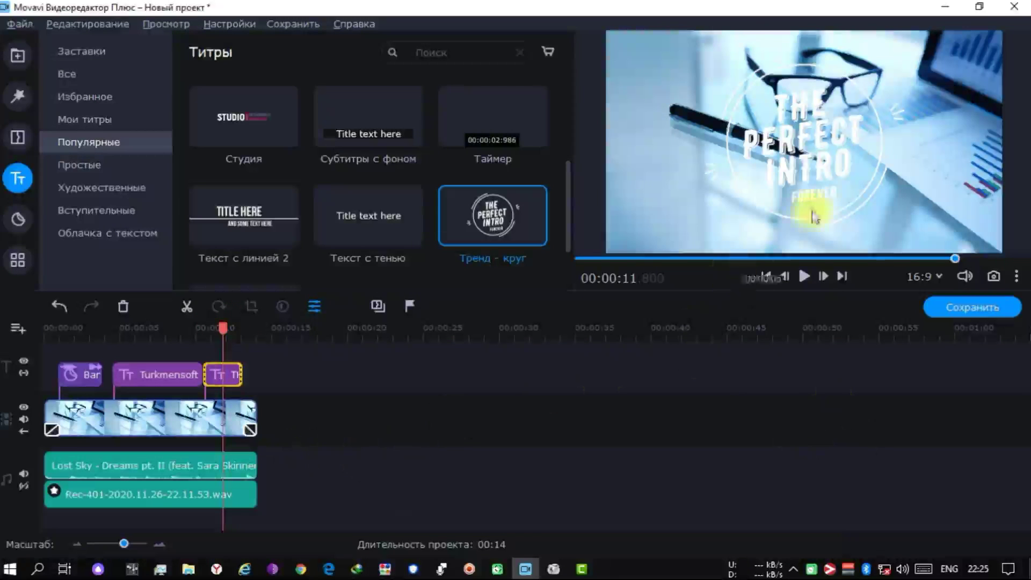
pyautogui.doubleClick(224, 375)
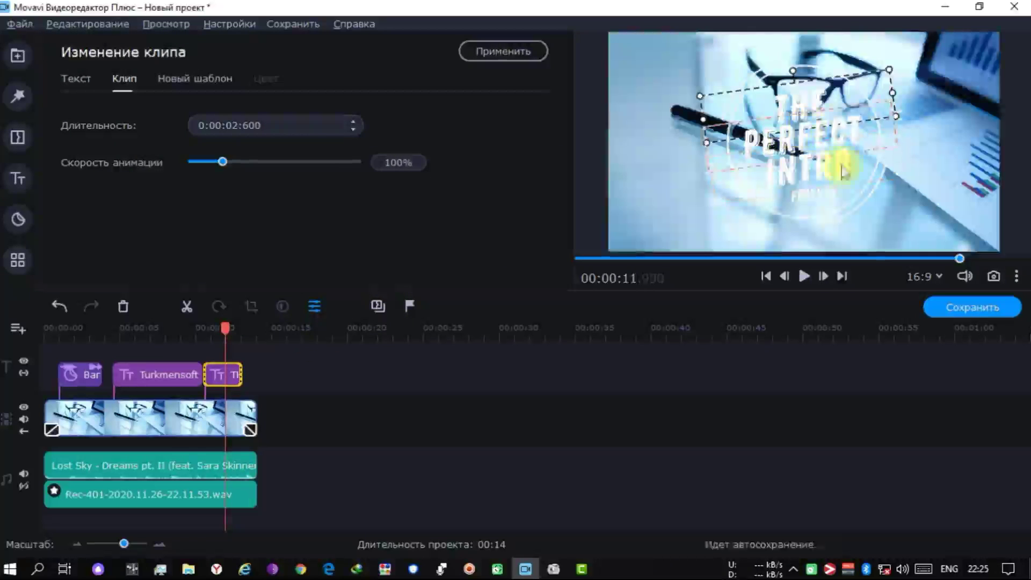
pyautogui.click(67, 77)
pyautogui.click(809, 161)
pyautogui.click(816, 131)
pyautogui.click(953, 189)
pyautogui.click(820, 130)
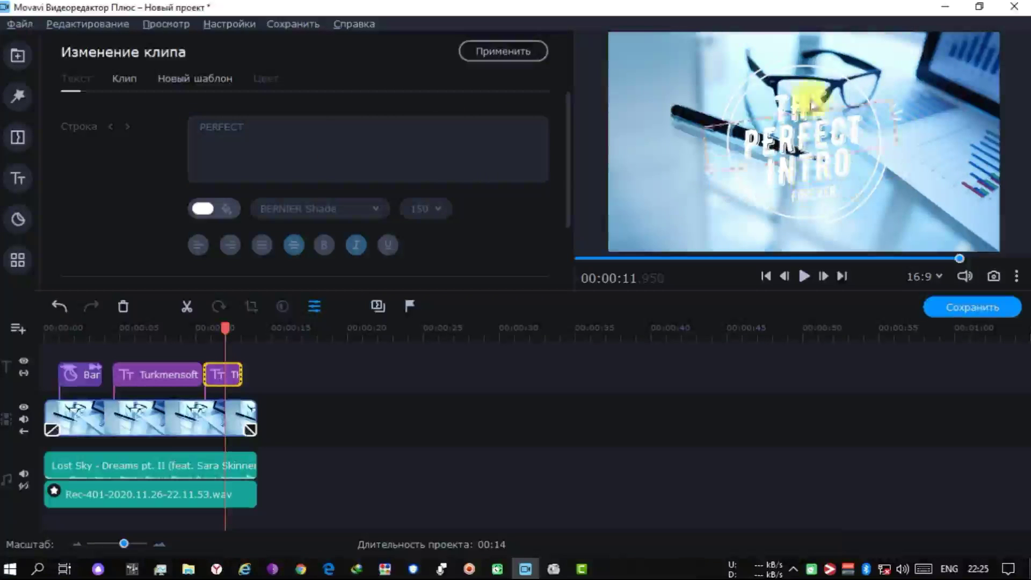
# Replace the title's THE line with 2020.
pyautogui.click(811, 99)
pyautogui.click(297, 129)
pyautogui.moveTo(297, 129); pyautogui.dragTo(156, 127)
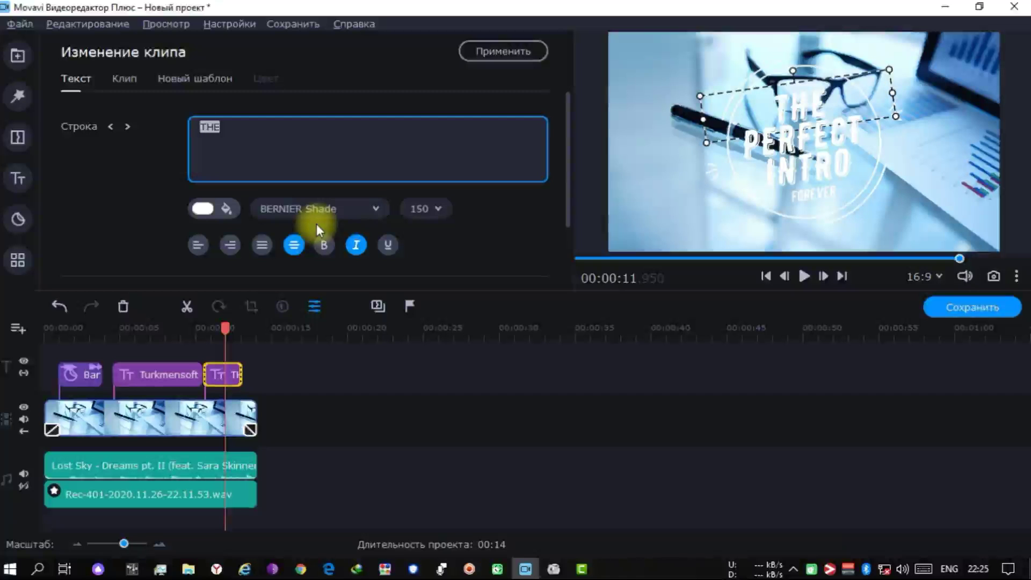
pyautogui.write('2')
pyautogui.write('020')
pyautogui.press('BackSpace')
pyautogui.write('20')
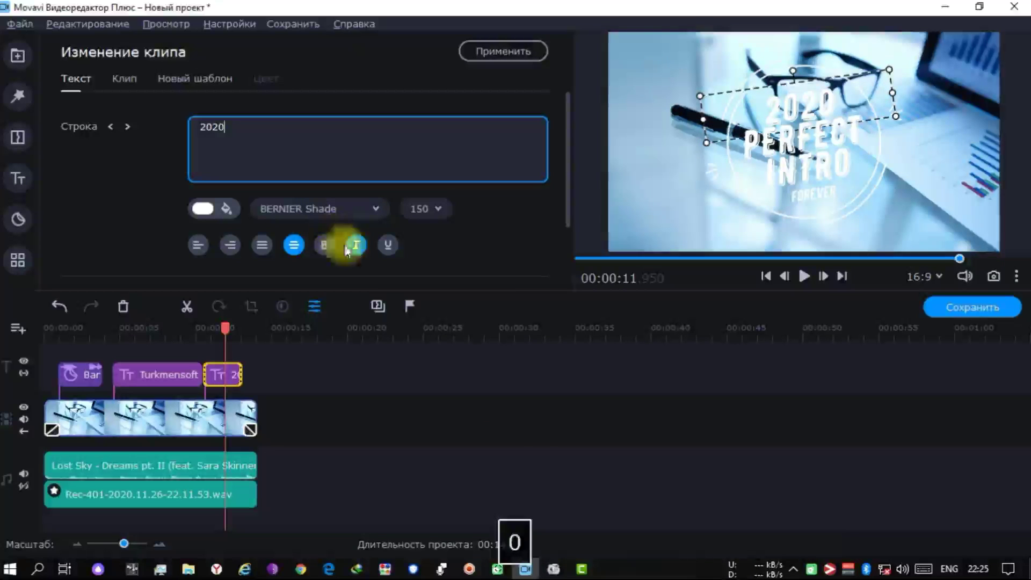
# Replace the circle title's INTRO line with Turkmensoft.
pyautogui.click(832, 146)
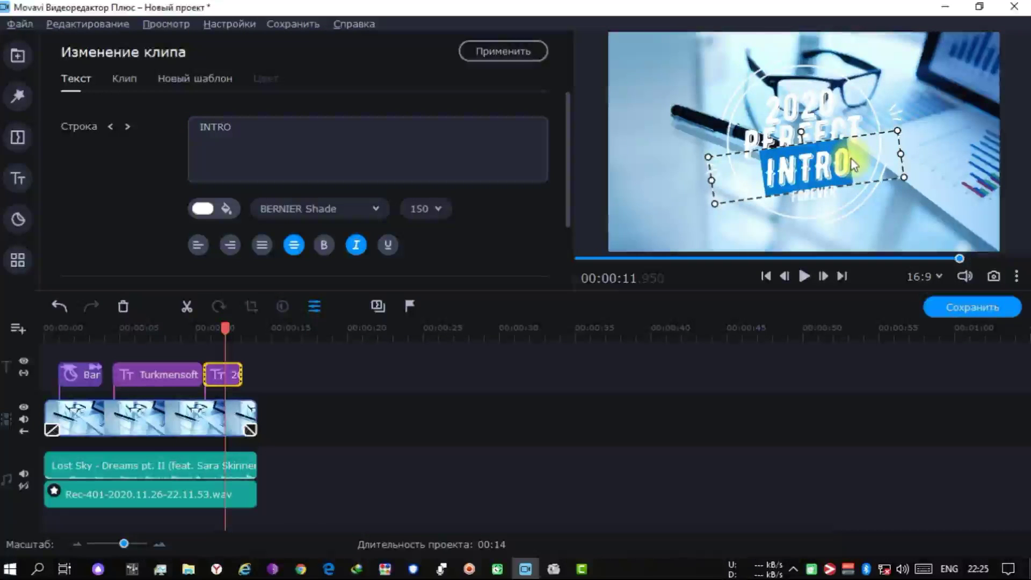
pyautogui.write('Turkmen')
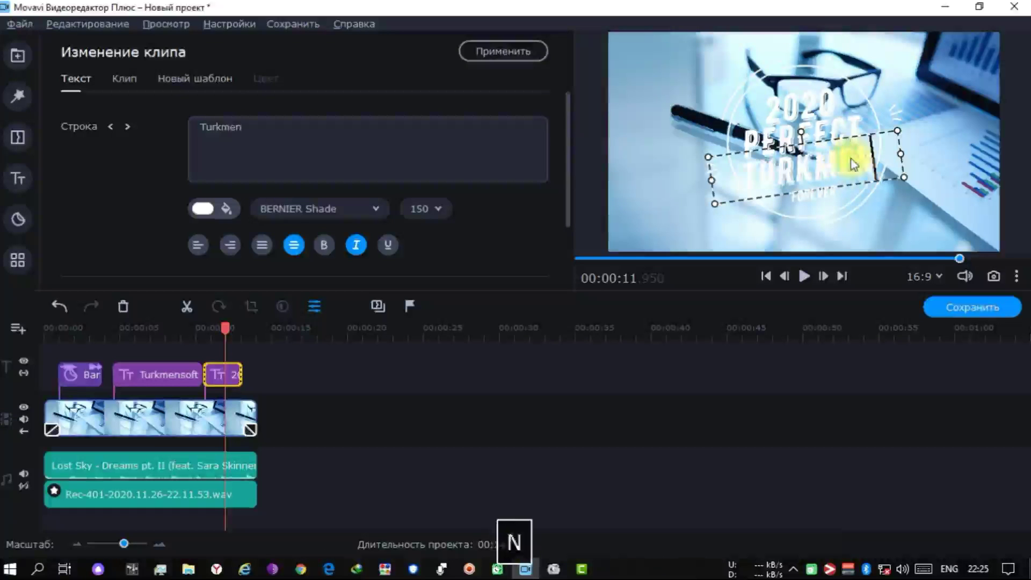
pyautogui.write('softt')
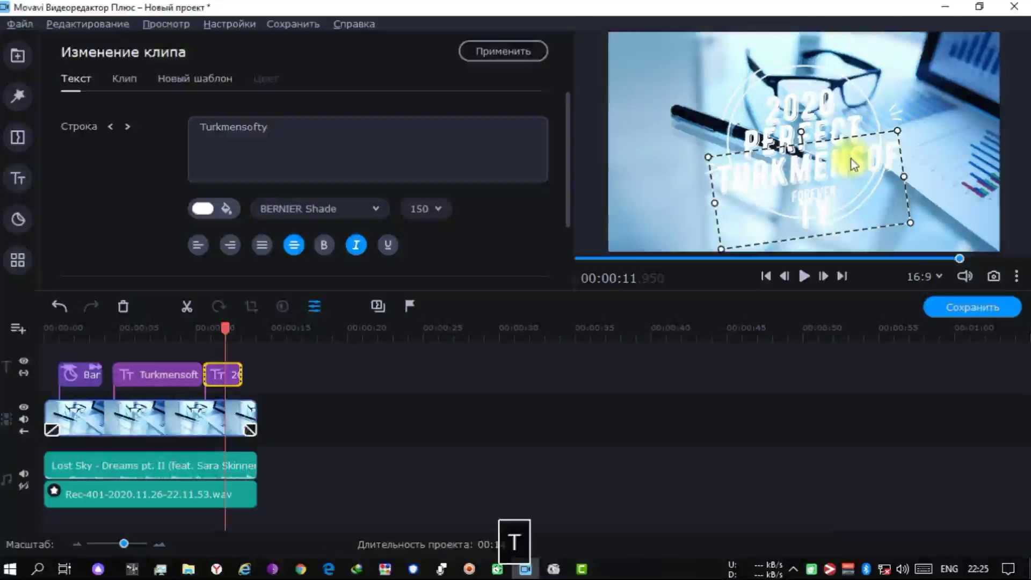
pyautogui.press('BackSpace')
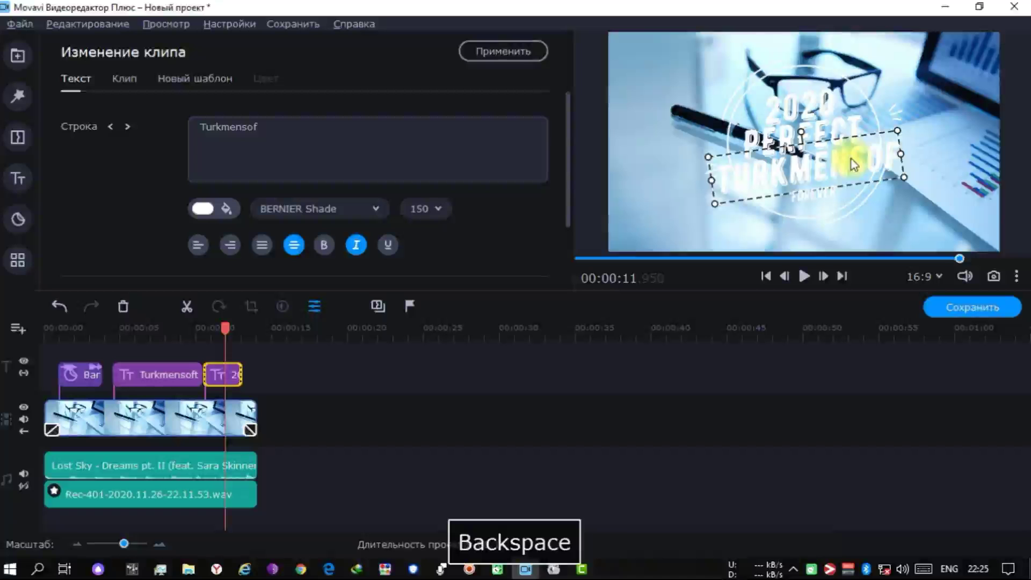
pyautogui.write('t')
pyautogui.click(302, 127)
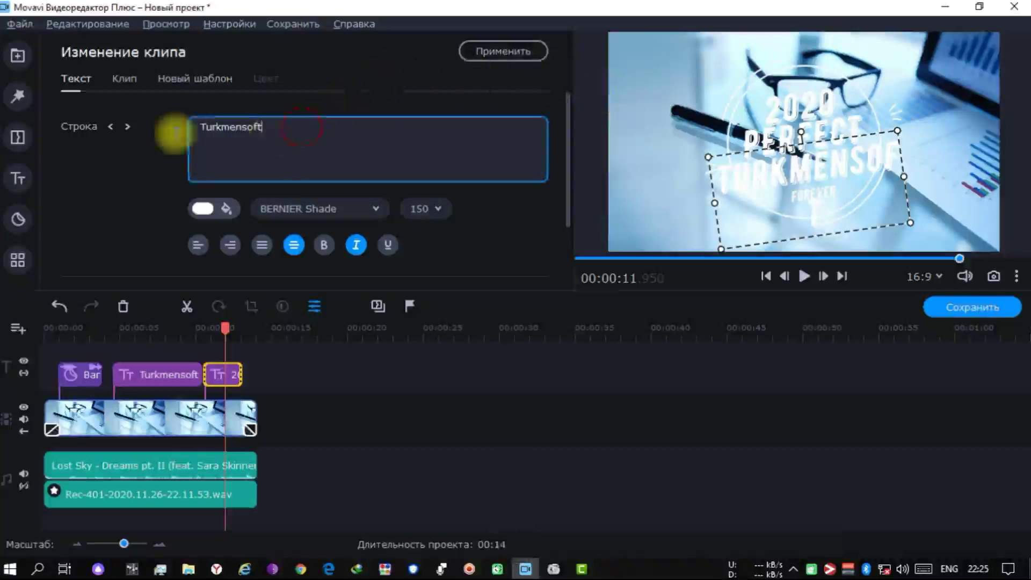
pyautogui.click(942, 98)
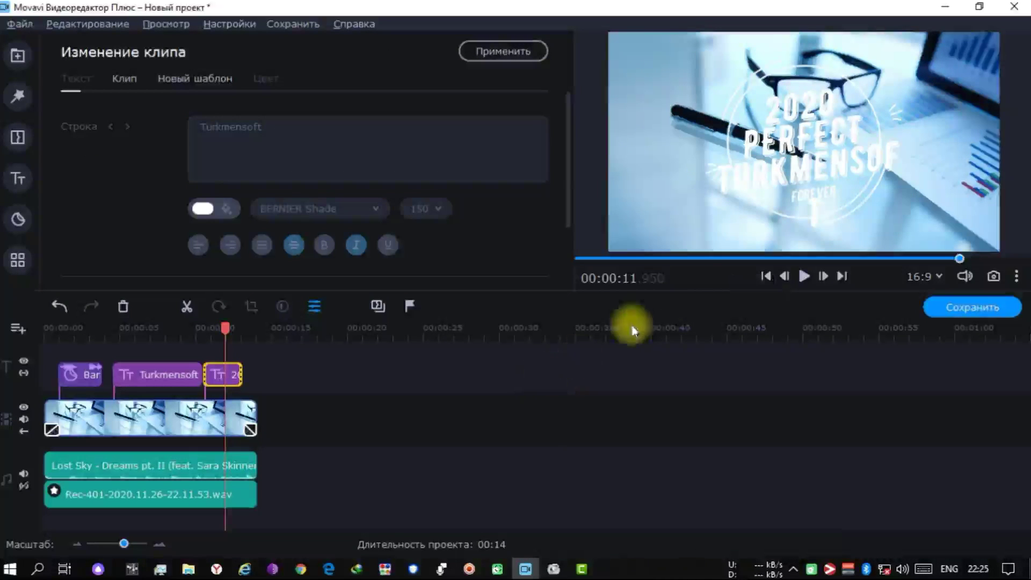
# Shrink the Turkmensoft line and shift it to sit inside the title's circle, and play the project to check it.
pyautogui.click(854, 192)
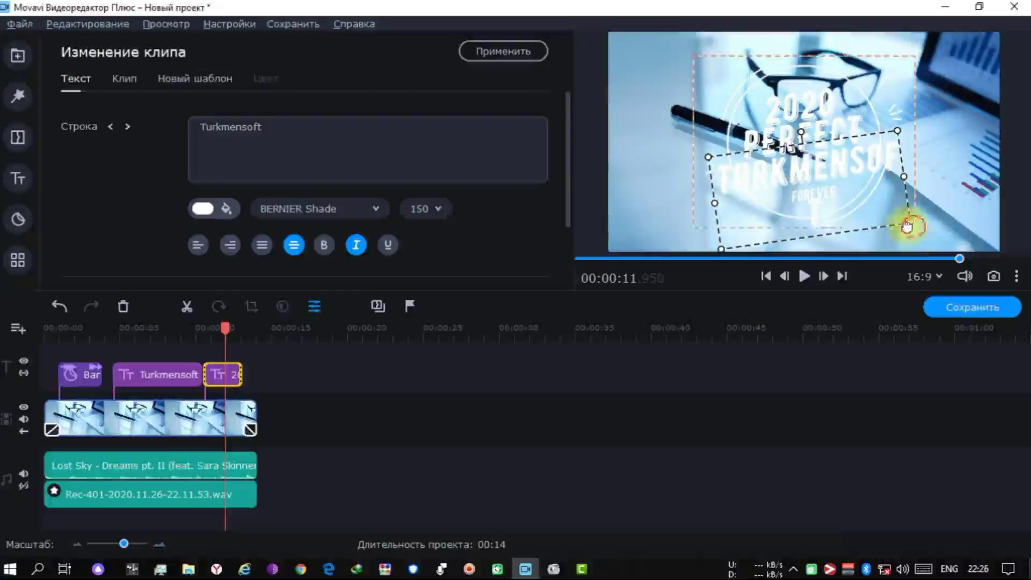
pyautogui.moveTo(908, 226); pyautogui.dragTo(879, 209)
pyautogui.moveTo(760, 168); pyautogui.dragTo(783, 172)
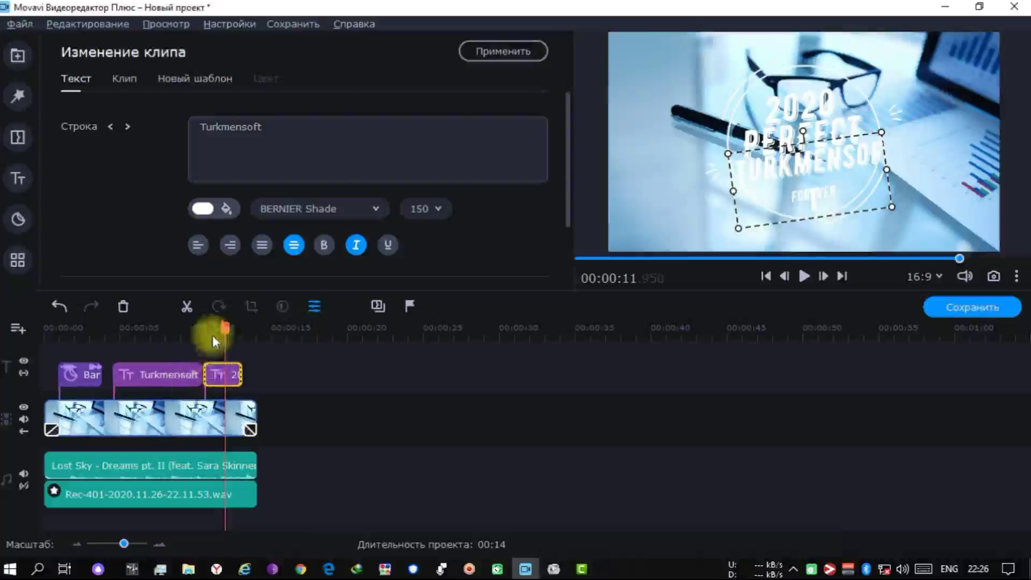
pyautogui.press('space')
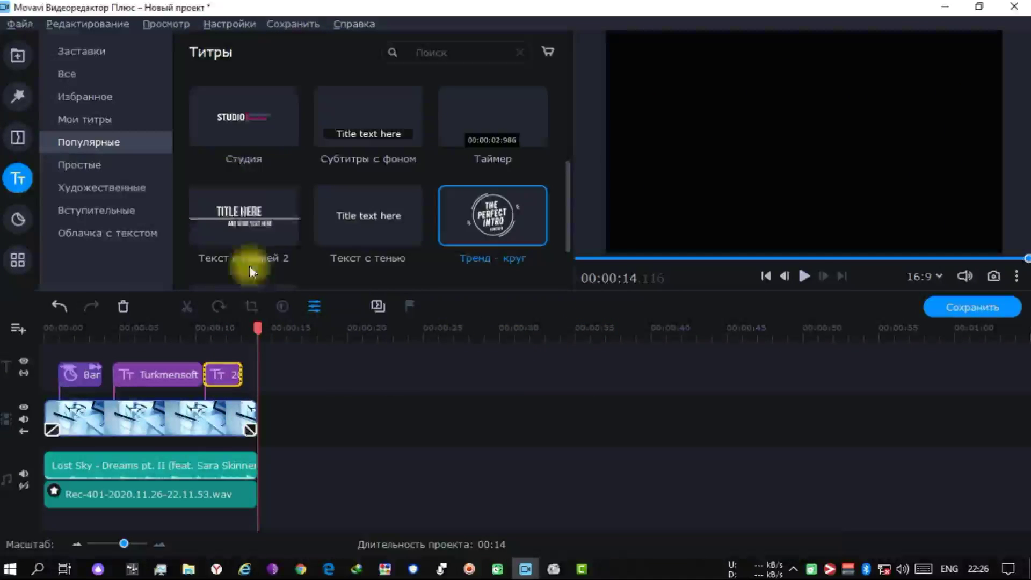
# Look through the popular title, sticker and filter collections.
pyautogui.scroll(-5, 436, 188)
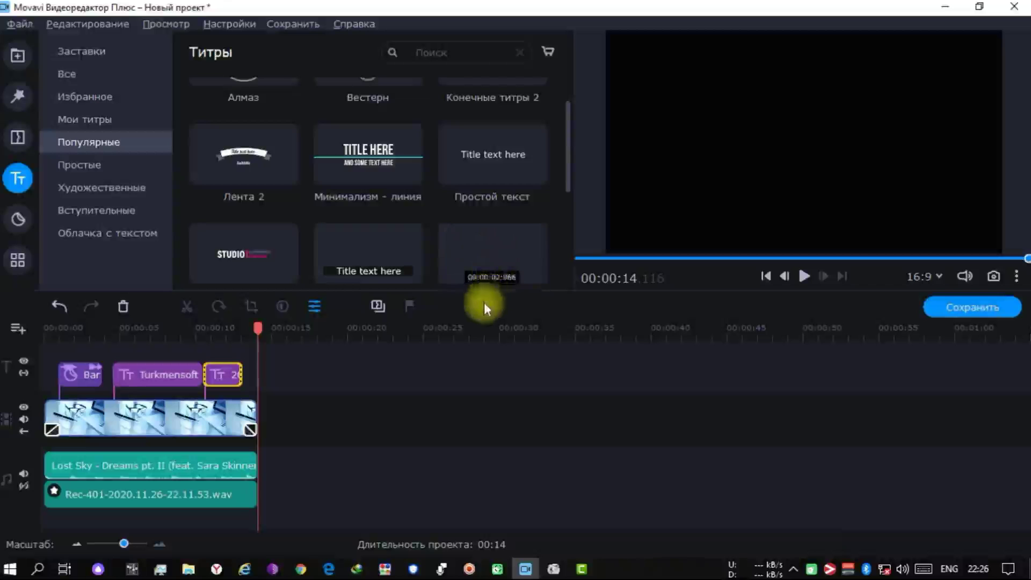
pyautogui.scroll(1, 429, 217)
pyautogui.scroll(-3, 445, 156)
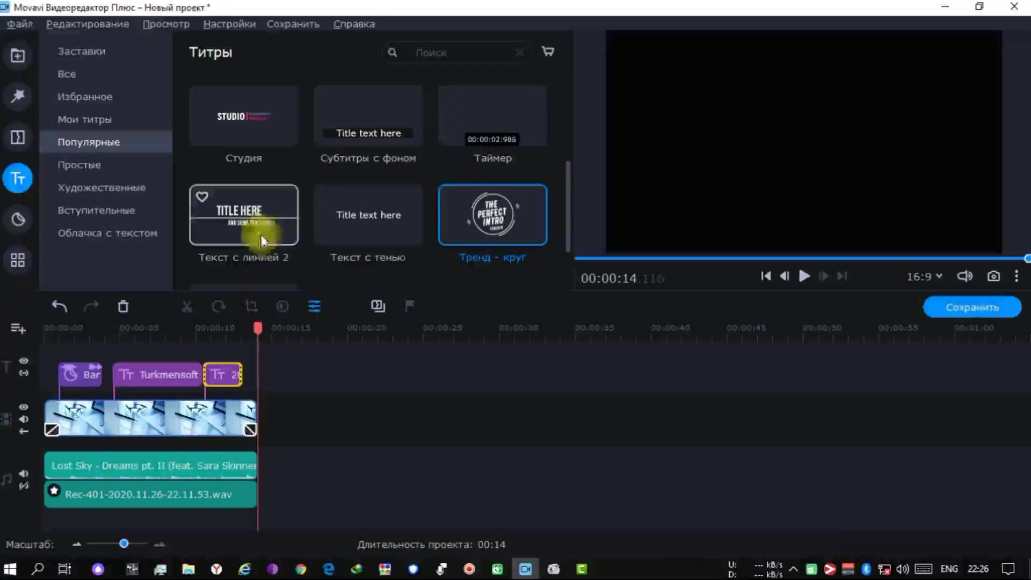
pyautogui.click(18, 220)
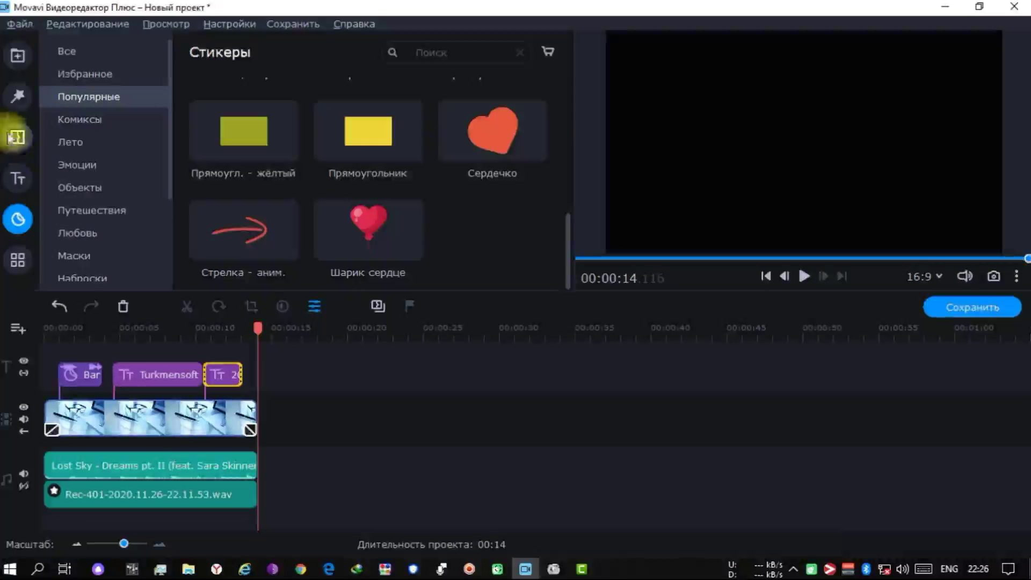
pyautogui.click(19, 107)
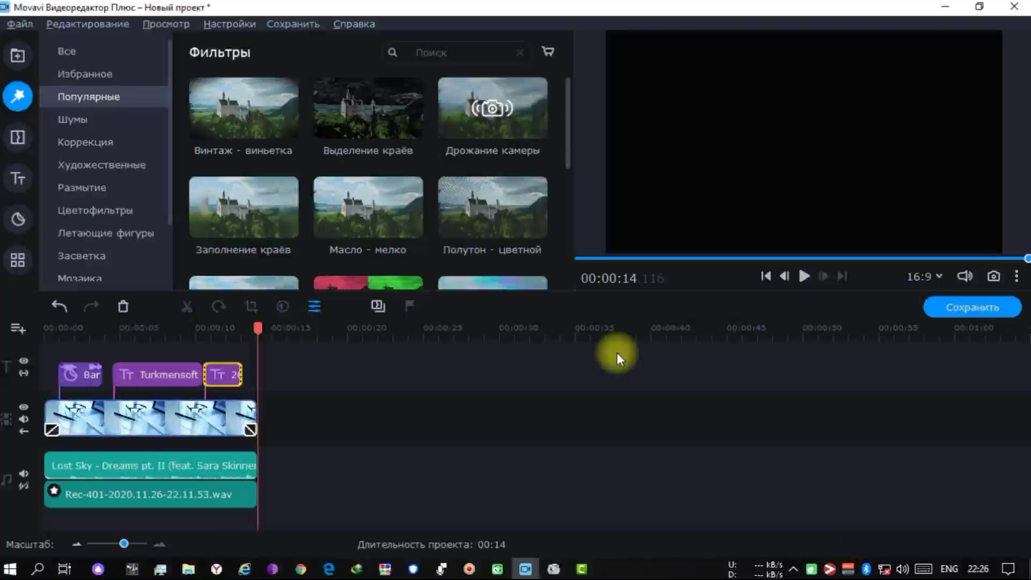
pyautogui.click(283, 400)
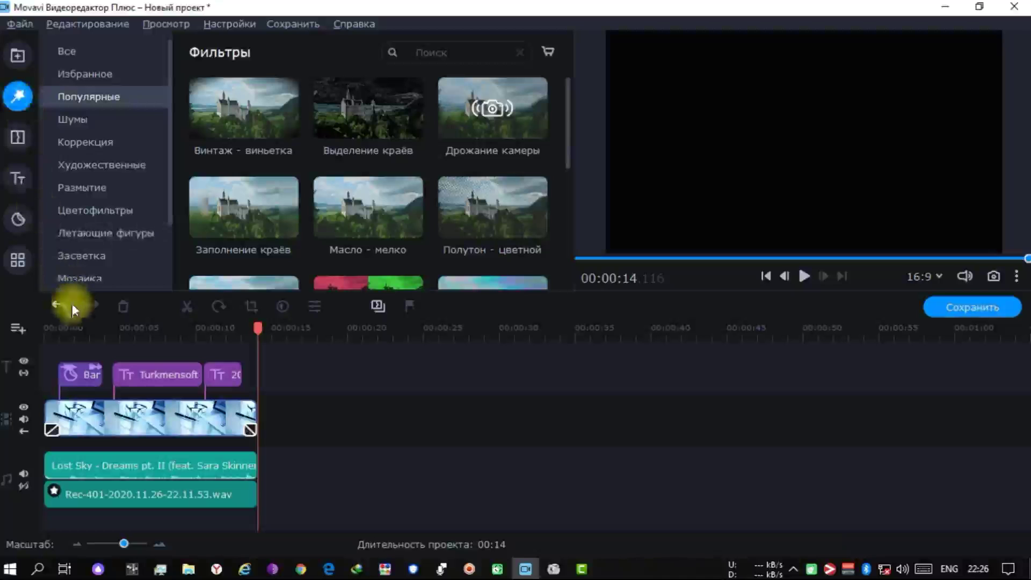
pyautogui.scroll(-5, 420, 219)
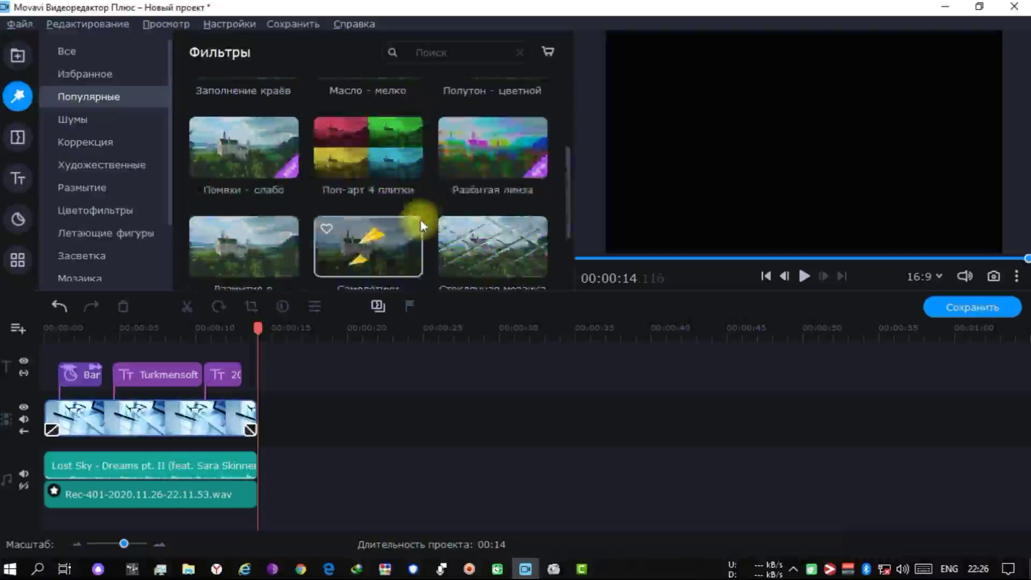
pyautogui.scroll(5, 421, 219)
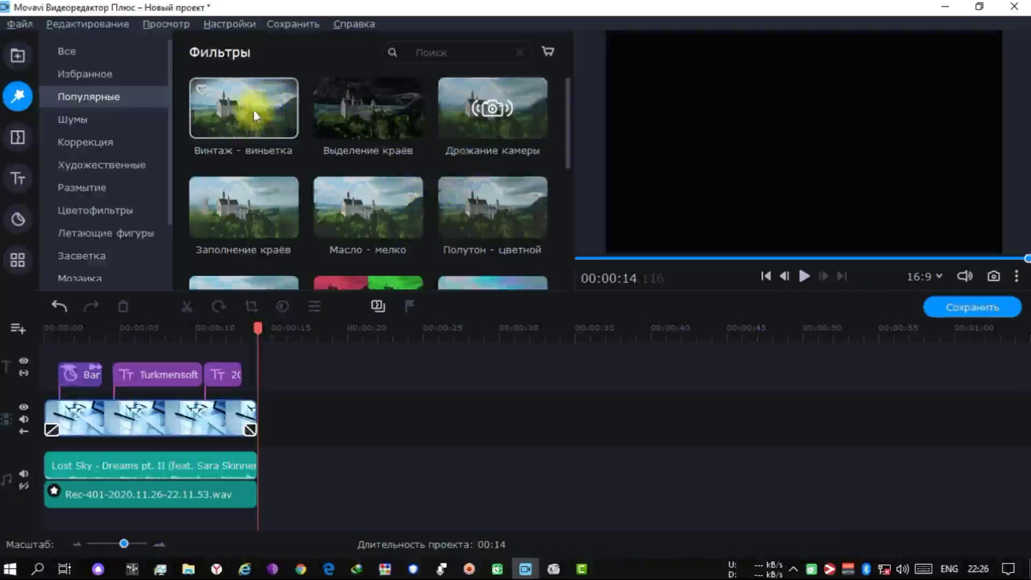
pyautogui.scroll(-6, 446, 224)
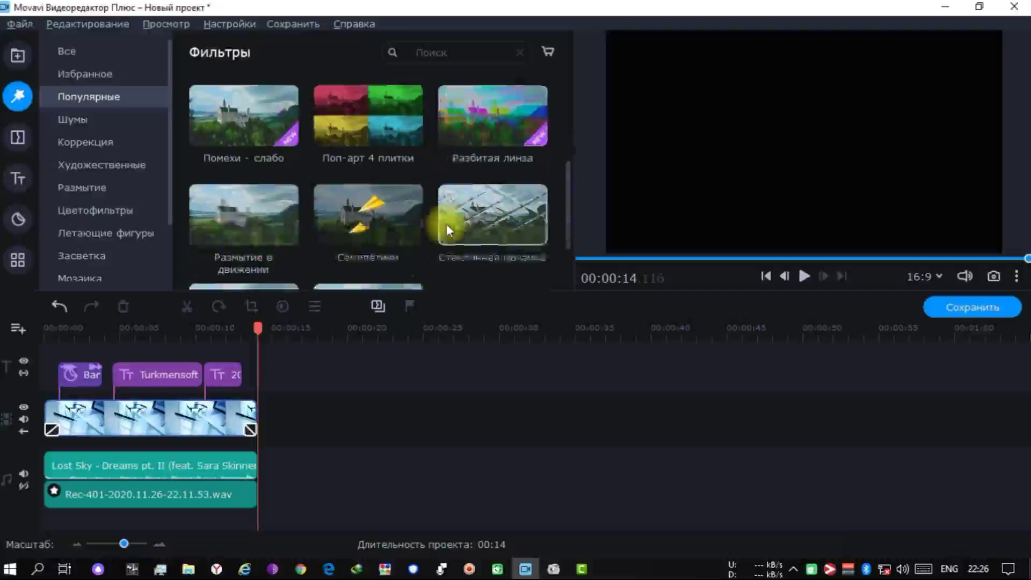
pyautogui.scroll(5, 462, 211)
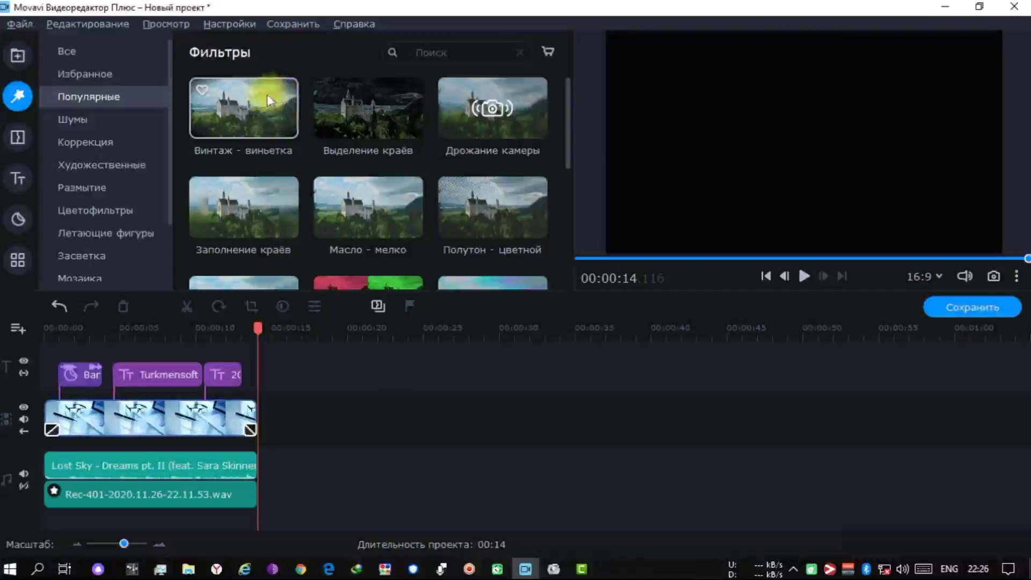
# Apply the Винтаж - виньетка filter to the background clip and play the project from the start to check it.
pyautogui.moveTo(284, 97); pyautogui.dragTo(117, 424)
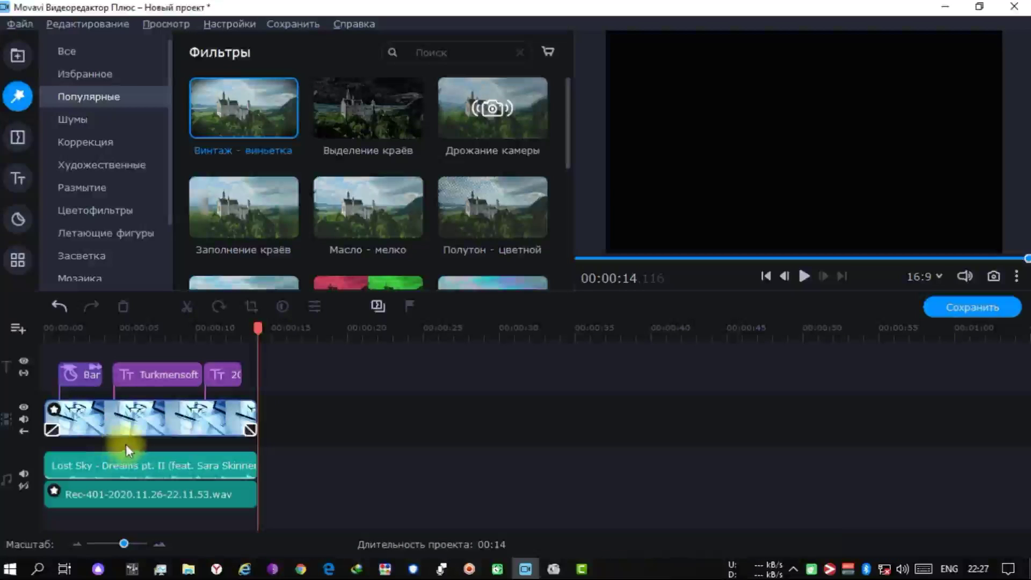
pyautogui.moveTo(98, 325); pyautogui.dragTo(44, 334)
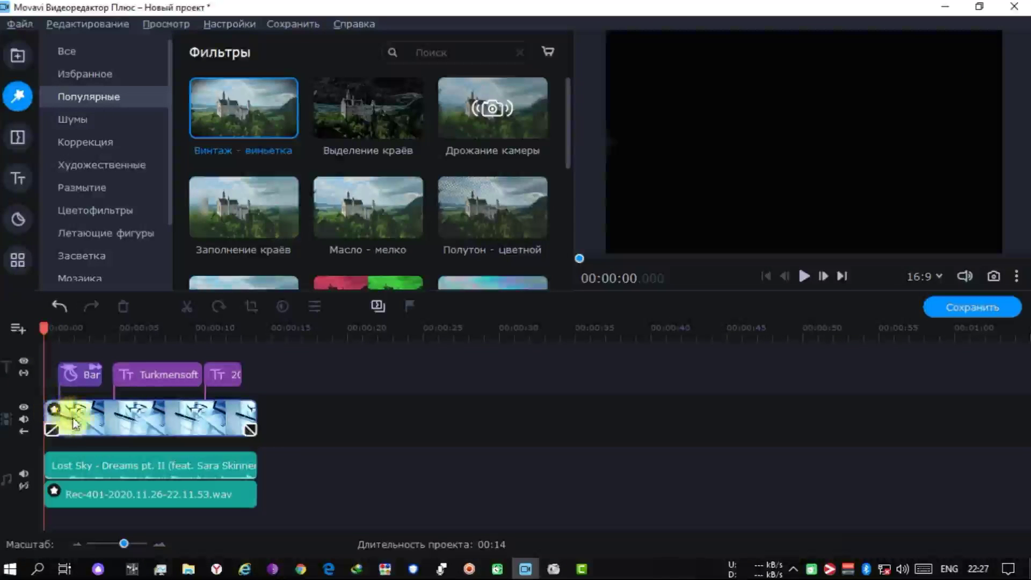
pyautogui.moveTo(204, 188); pyautogui.dragTo(81, 419)
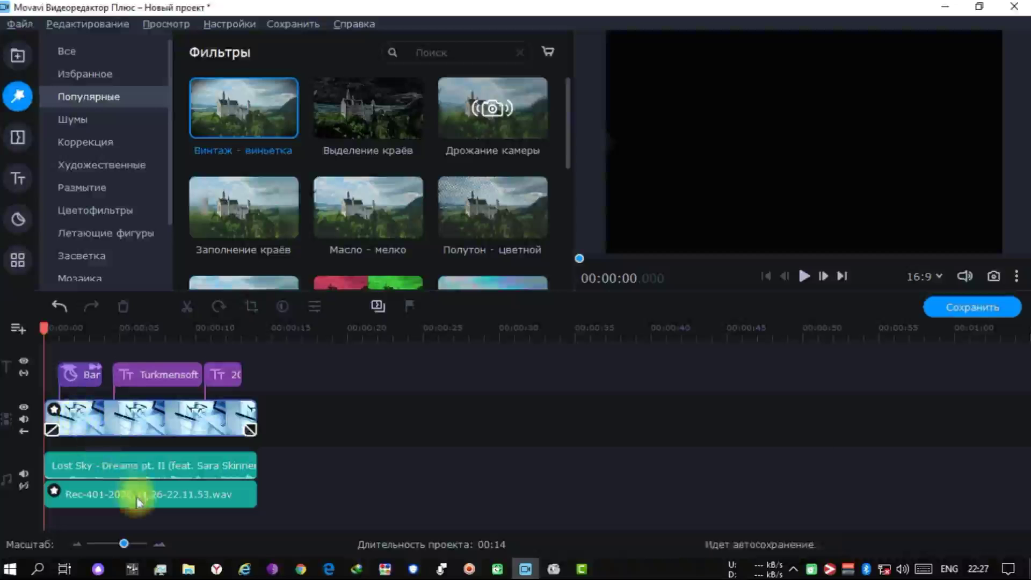
pyautogui.press('space')
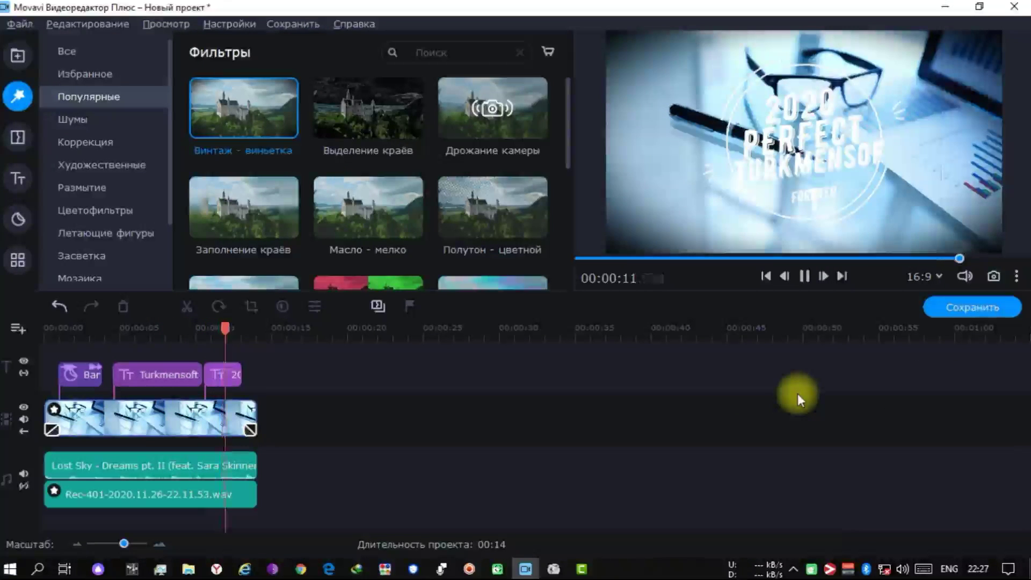
pyautogui.press('space')
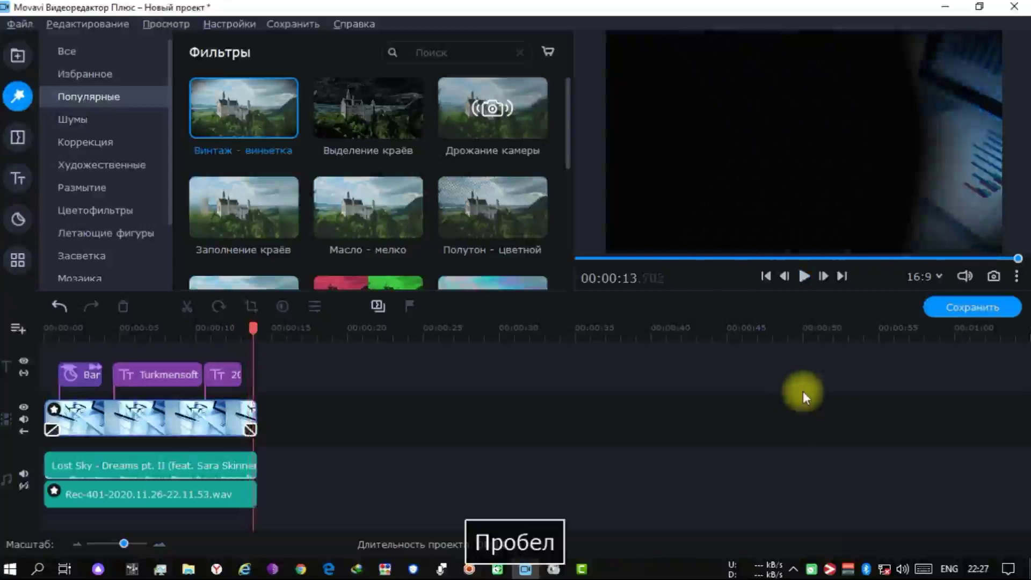
# Return the playhead to the start of the project and view the options for adding tracks.
pyautogui.moveTo(254, 334); pyautogui.dragTo(350, 346)
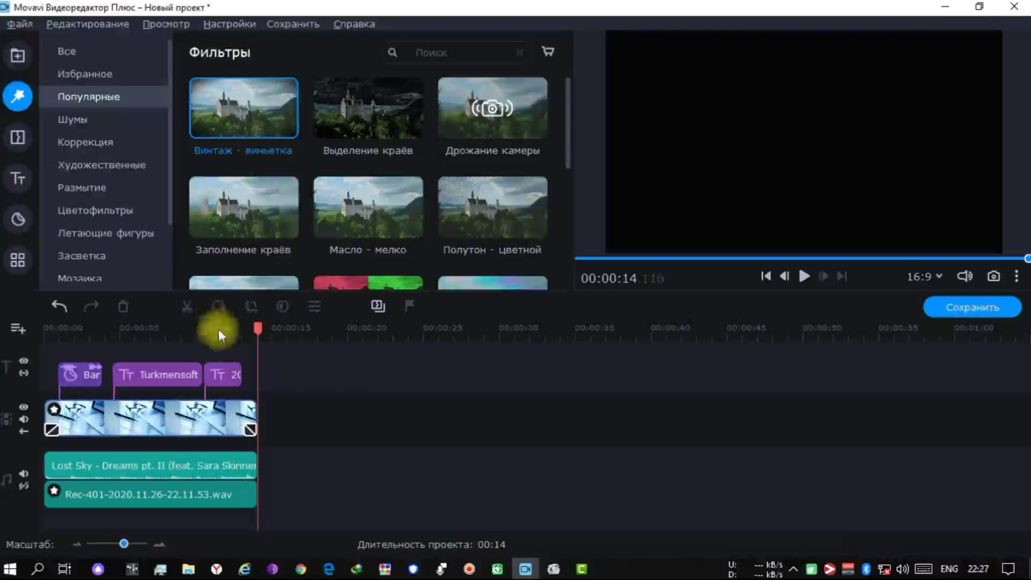
pyautogui.scroll(-5, 492, 145)
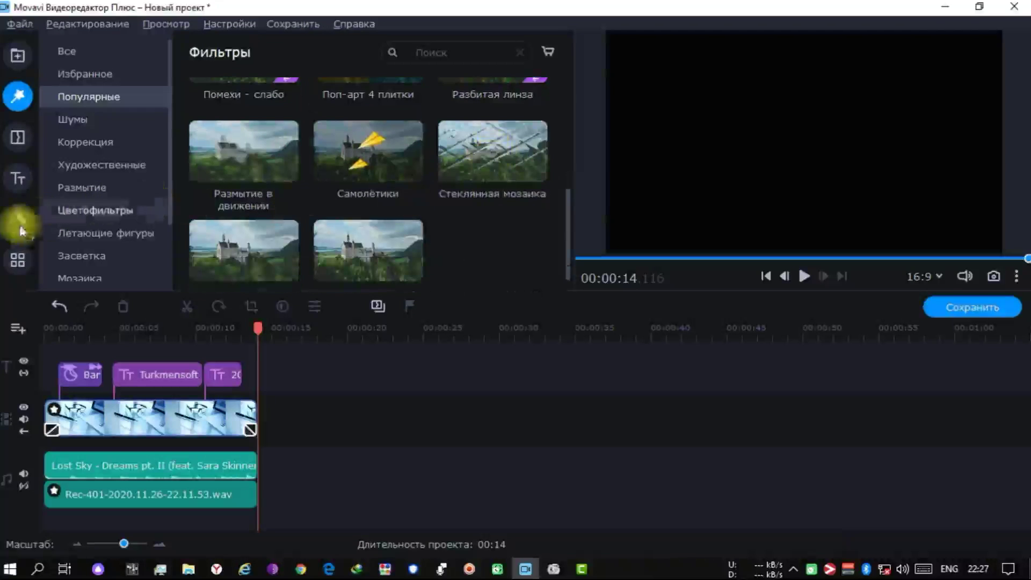
pyautogui.moveTo(260, 326); pyautogui.dragTo(43, 340)
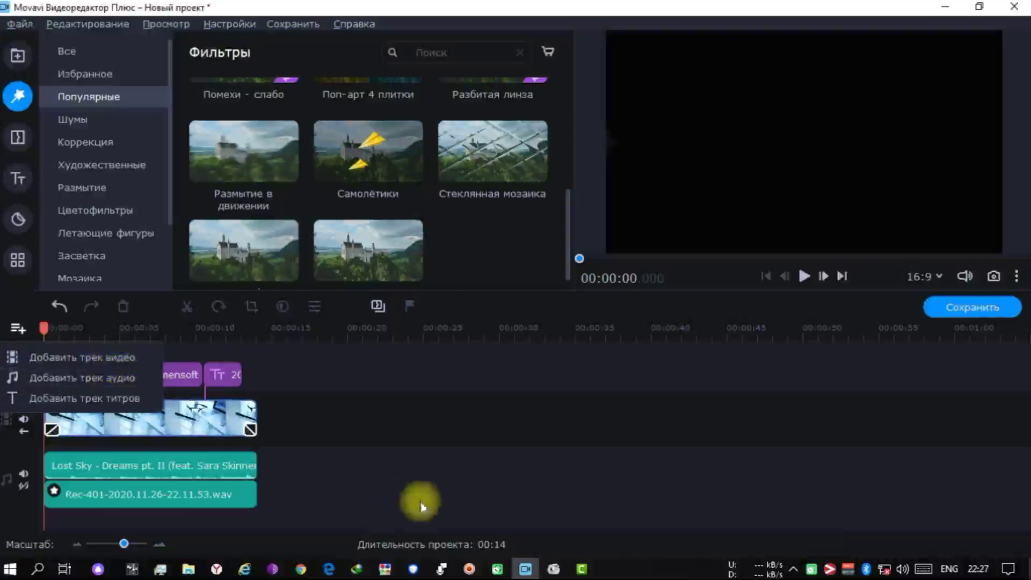
pyautogui.click(359, 469)
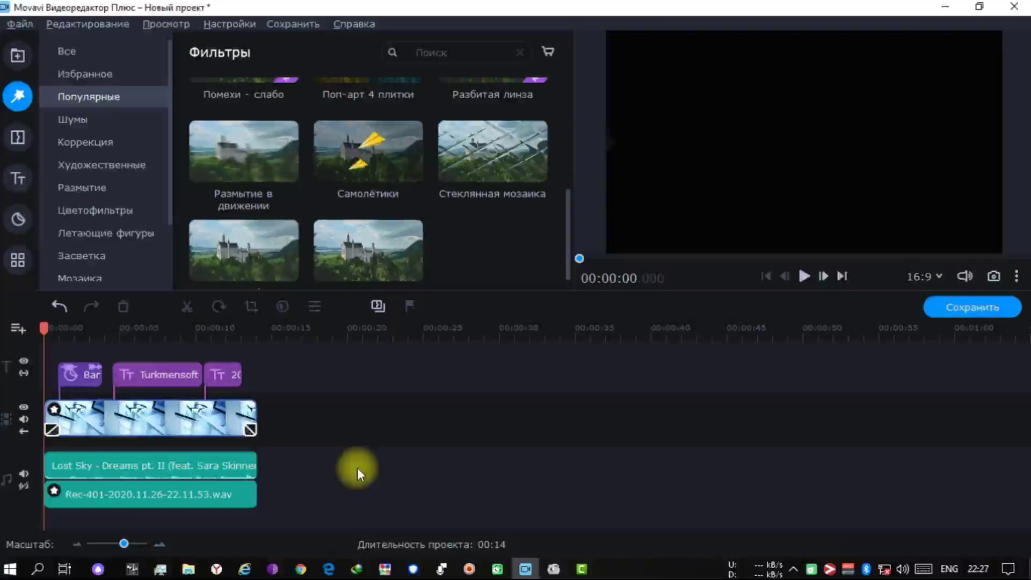
pyautogui.hotkey('ctrl', 's')
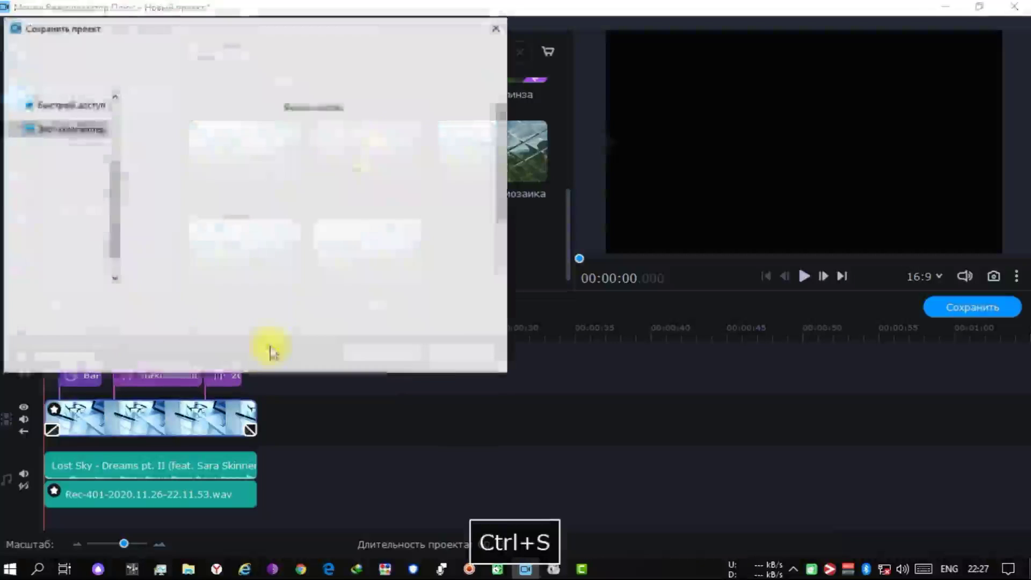
pyautogui.click(499, 30)
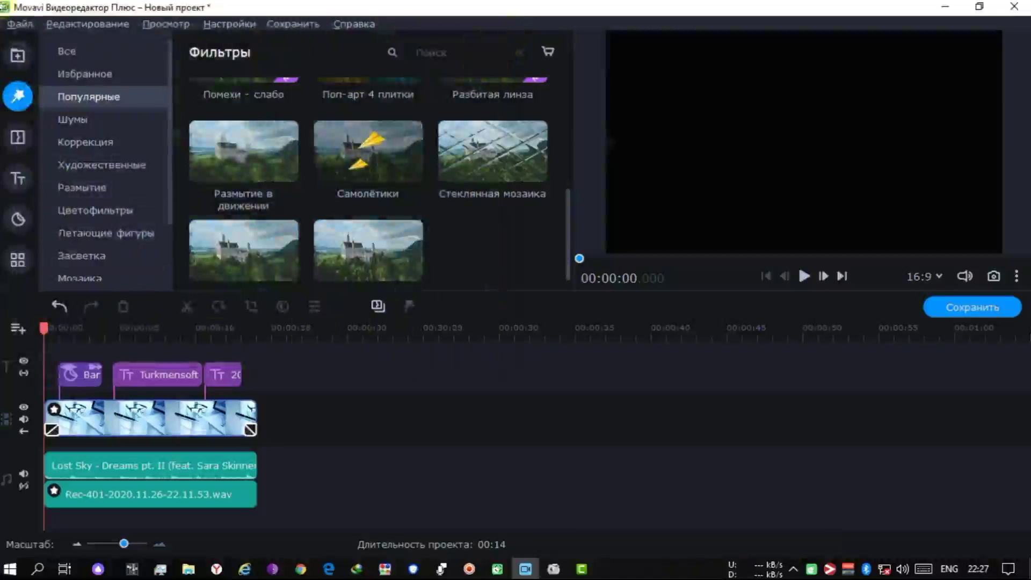
pyautogui.click(15, 24)
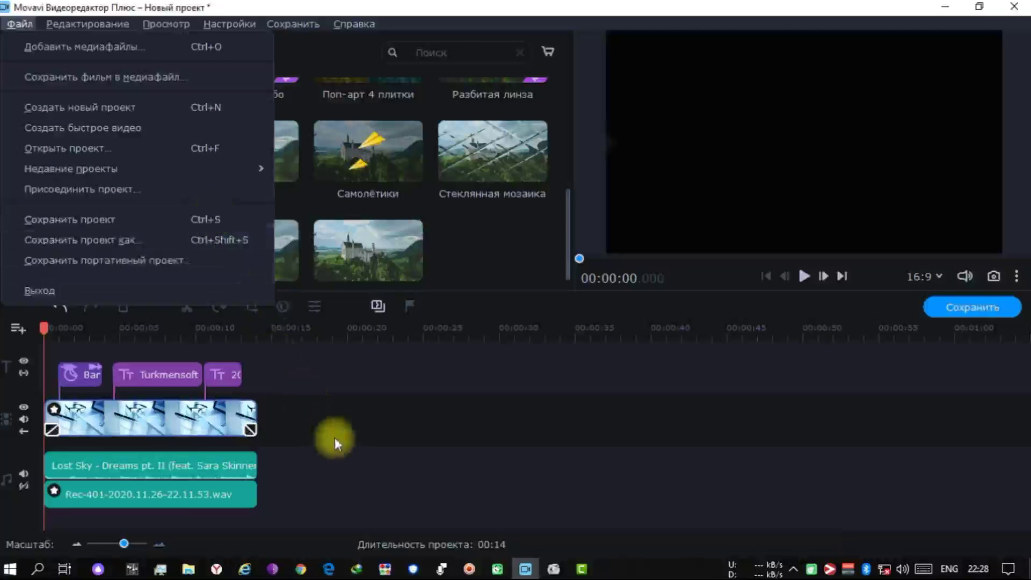
pyautogui.click(312, 396)
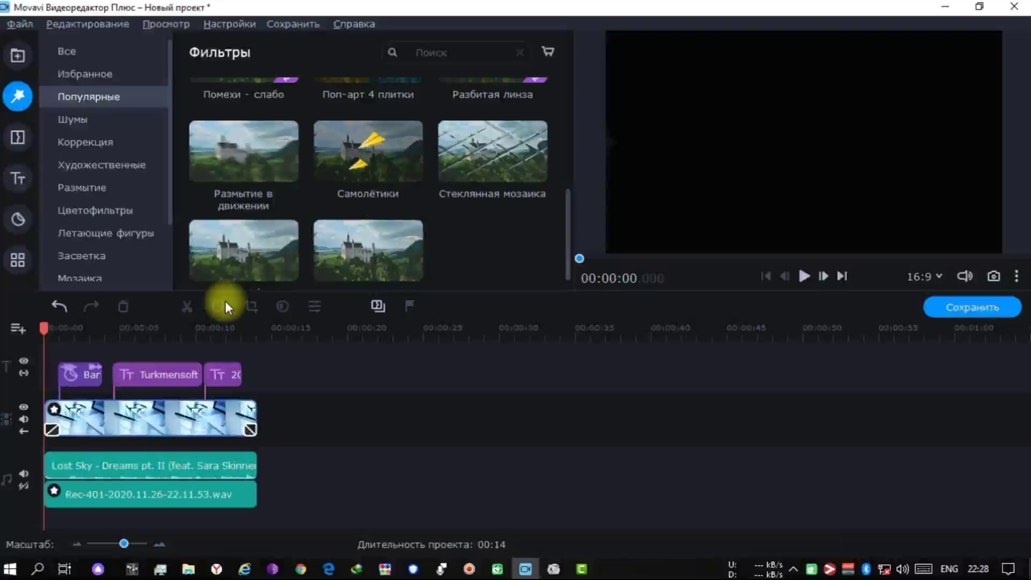
# Save the project as qw.mepx in the Projects folder and play its opening seconds.
pyautogui.hotkey('ctrl', 's')
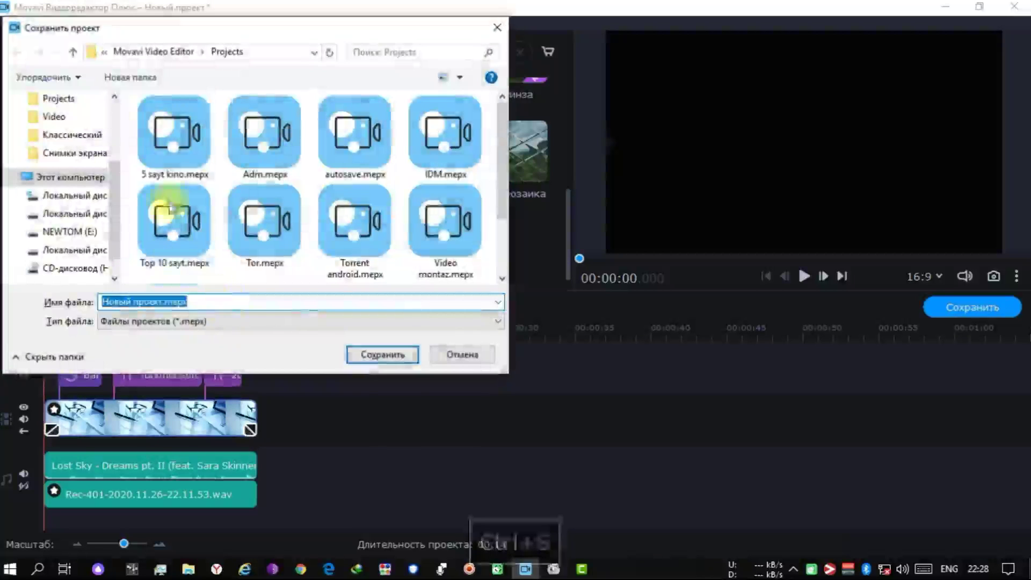
pyautogui.scroll(-2, 215, 178)
pyautogui.scroll(2, 252, 193)
pyautogui.scroll(-2, 273, 193)
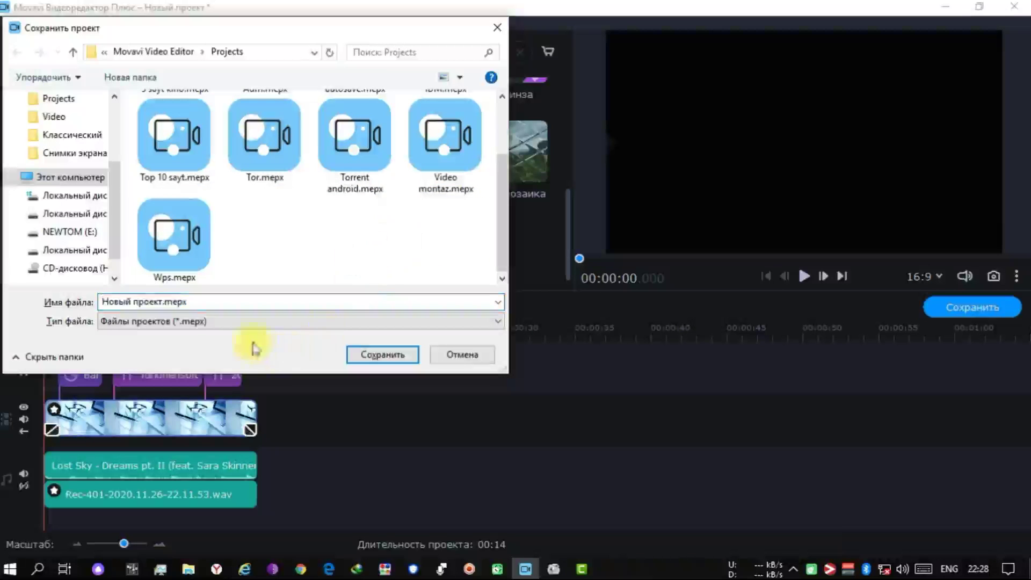
pyautogui.click(163, 303)
pyautogui.moveTo(163, 302); pyautogui.dragTo(42, 299)
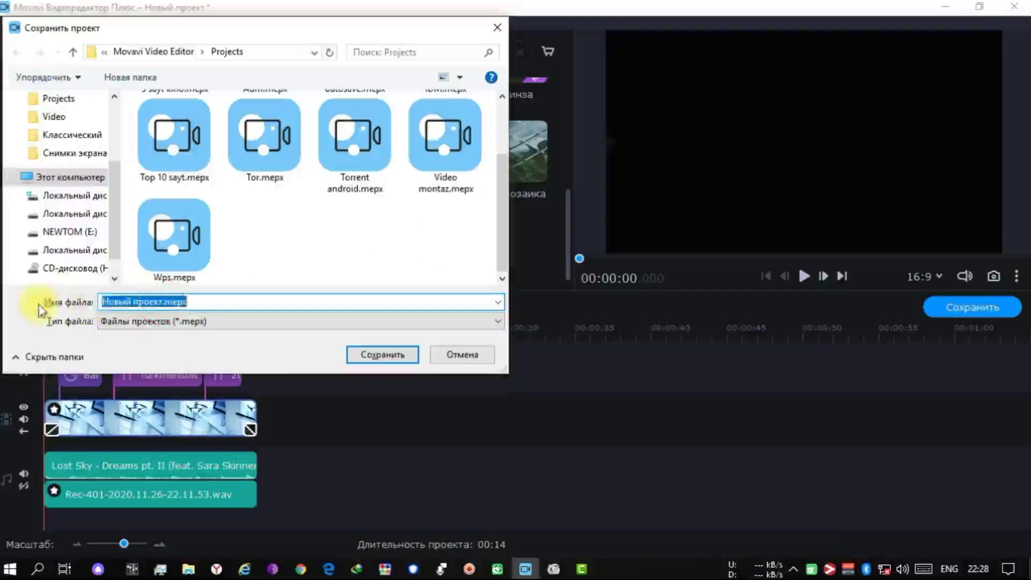
pyautogui.click(161, 300)
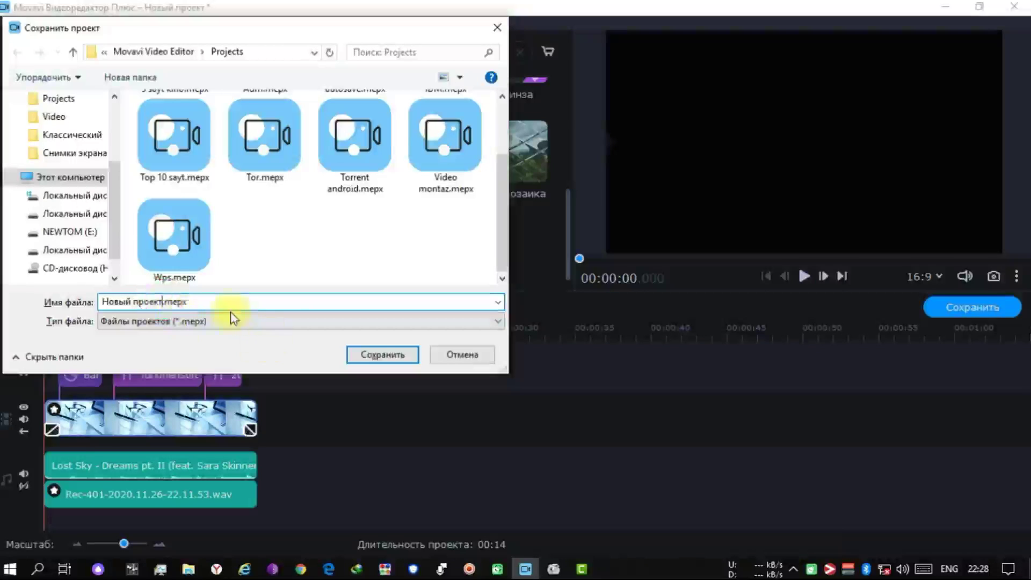
pyautogui.hotkey('ctrl', 'shift', 'Left')
pyautogui.hotkey('ctrl', 'shift', 'Left')
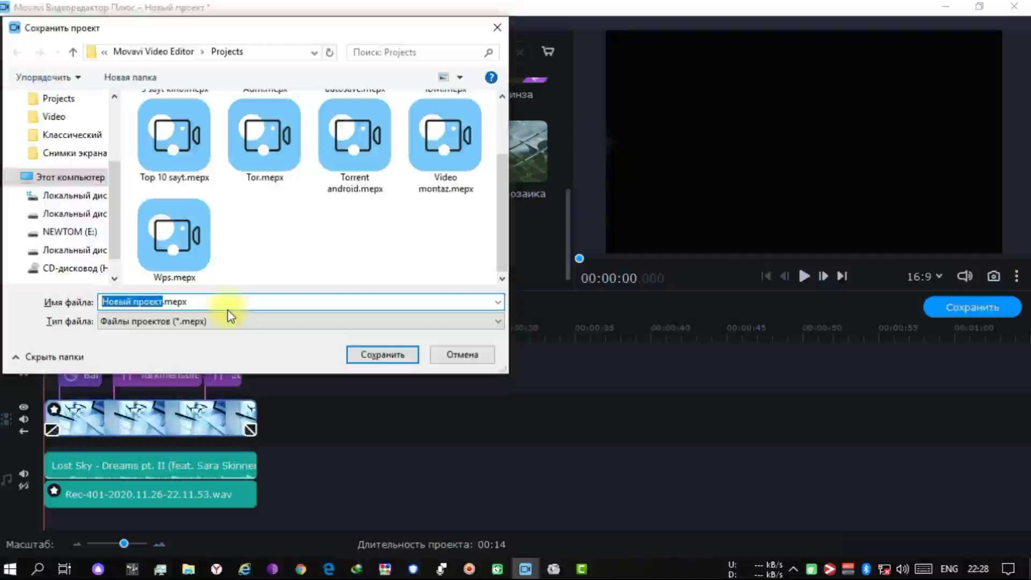
pyautogui.write('qw')
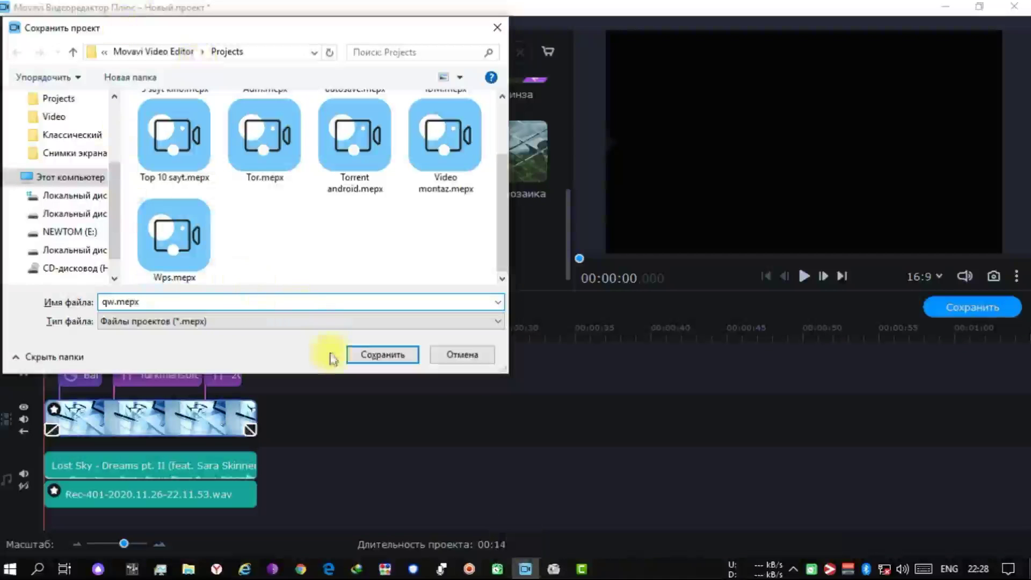
pyautogui.click(401, 356)
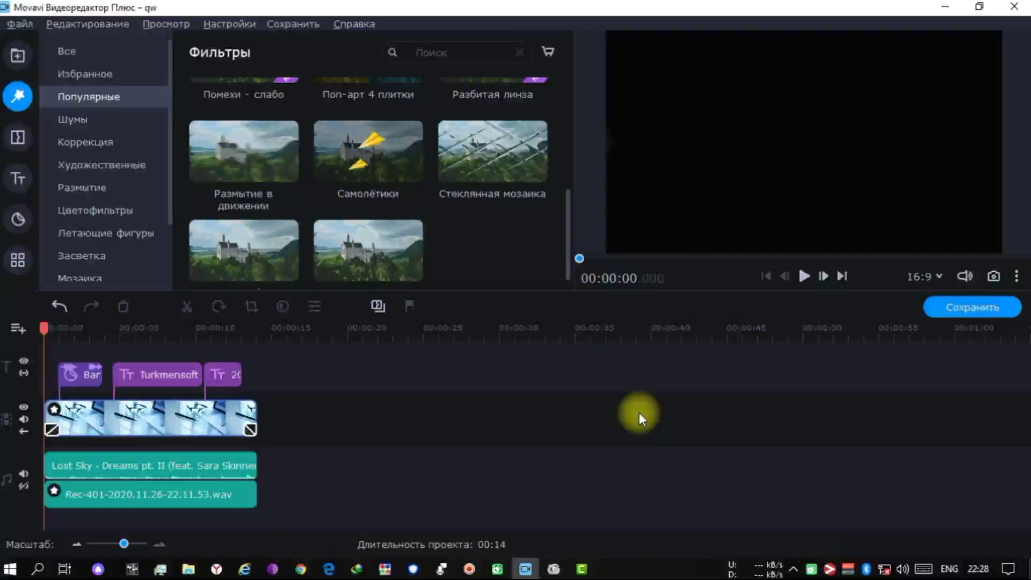
pyautogui.press('space')
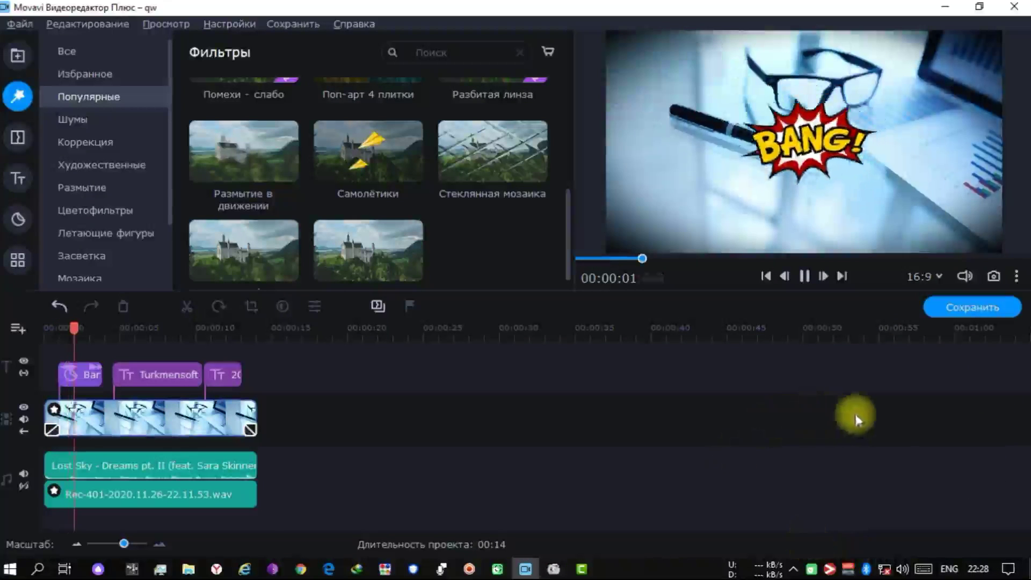
pyautogui.press('space')
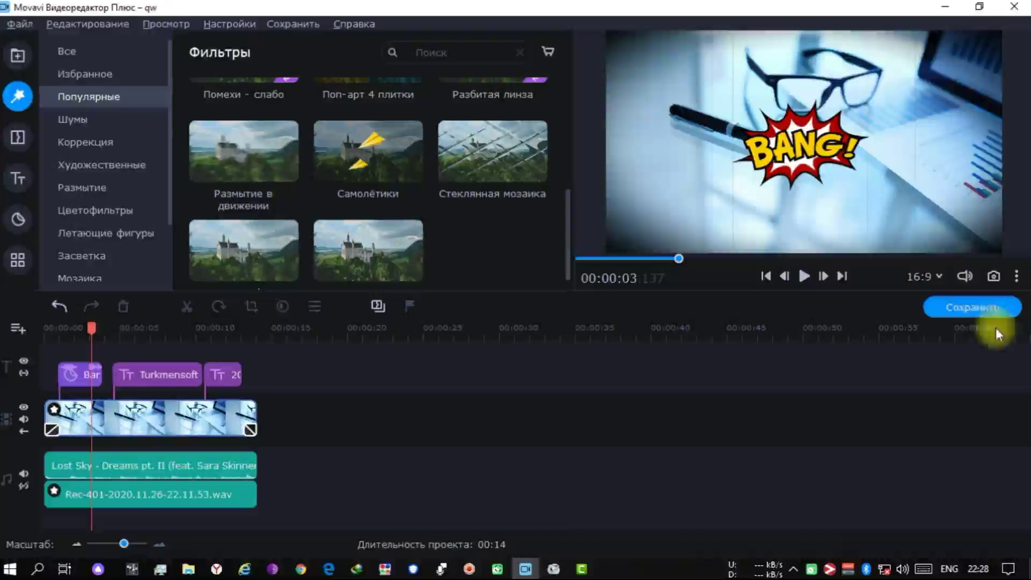
# Bring up the settings for exporting the video to the computer and look through the name, destination folder and quality options, keeping Хорошее quality.
pyautogui.hotkey('ctrl', 'e')
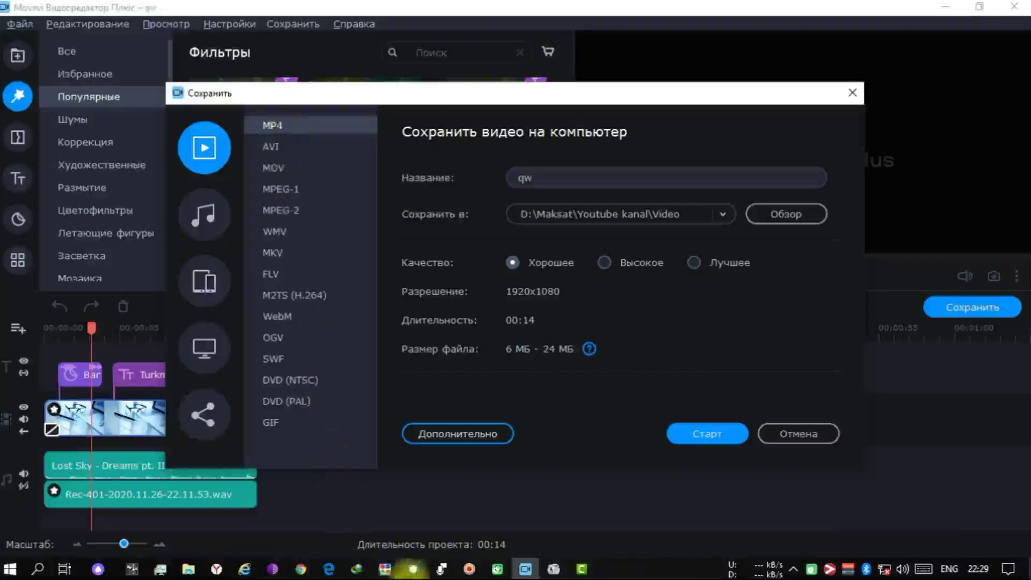
pyautogui.click(599, 179)
pyautogui.moveTo(599, 179); pyautogui.dragTo(472, 182)
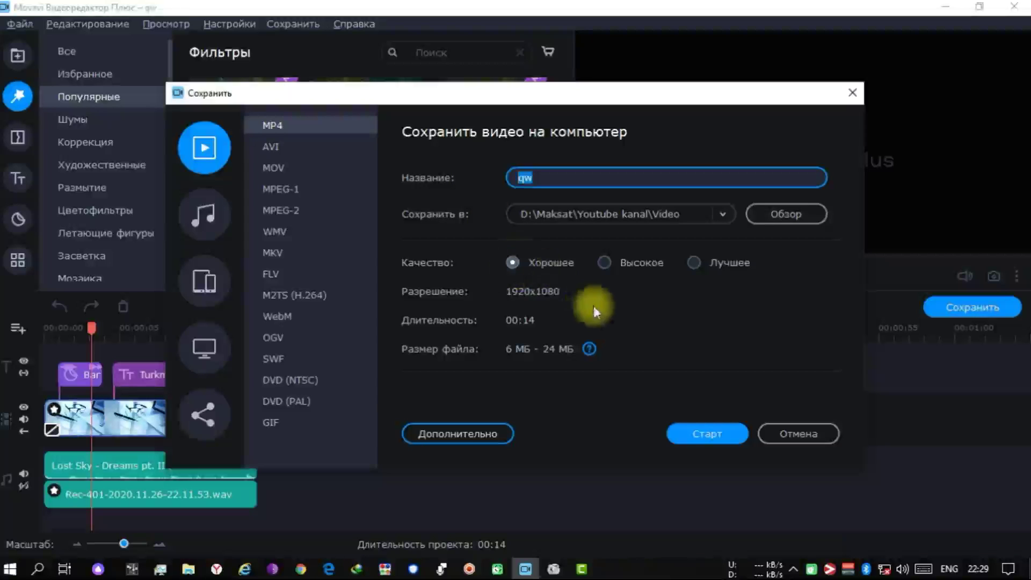
pyautogui.click(618, 178)
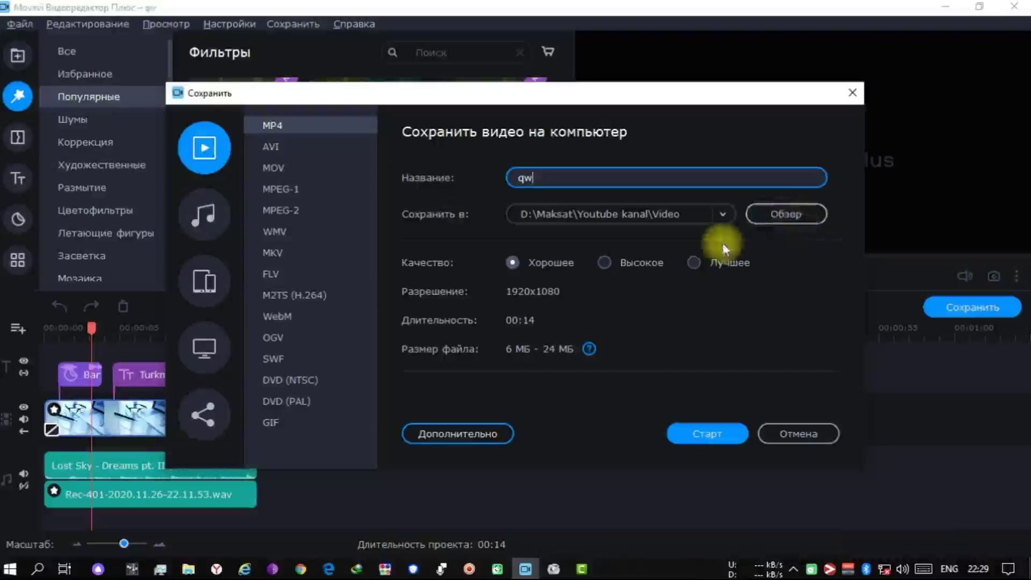
pyautogui.click(724, 214)
pyautogui.click(837, 274)
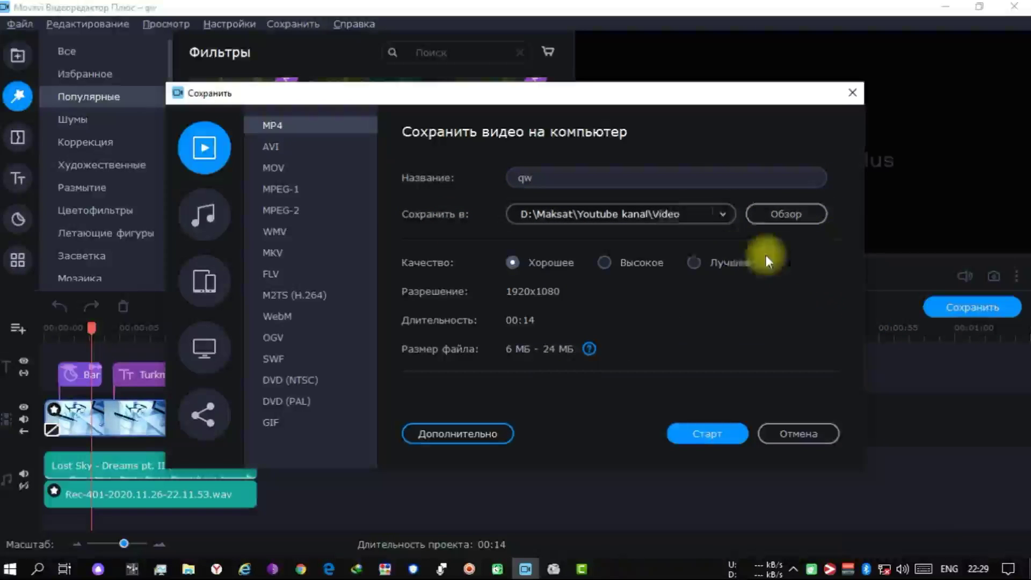
pyautogui.click(791, 216)
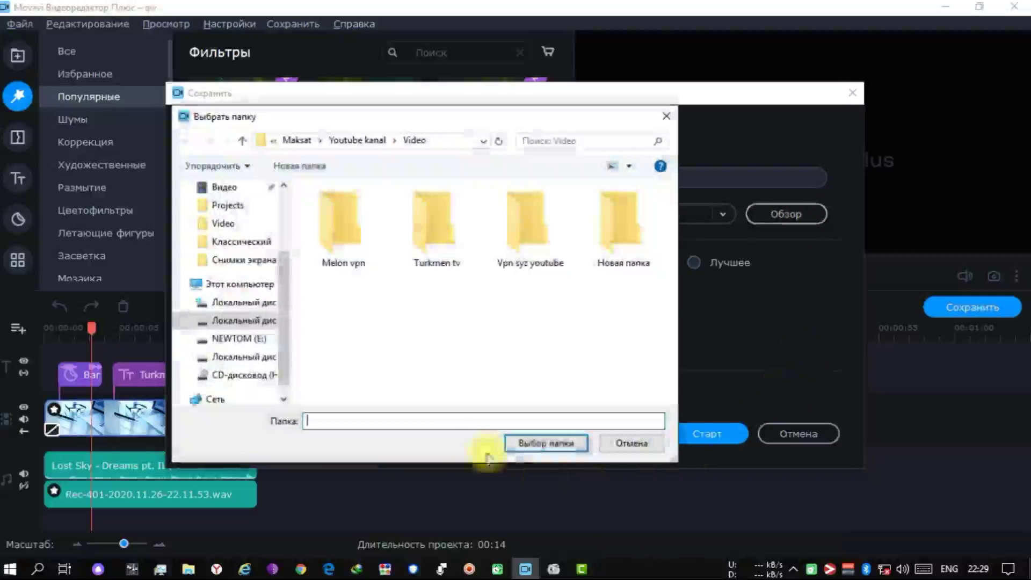
pyautogui.click(611, 443)
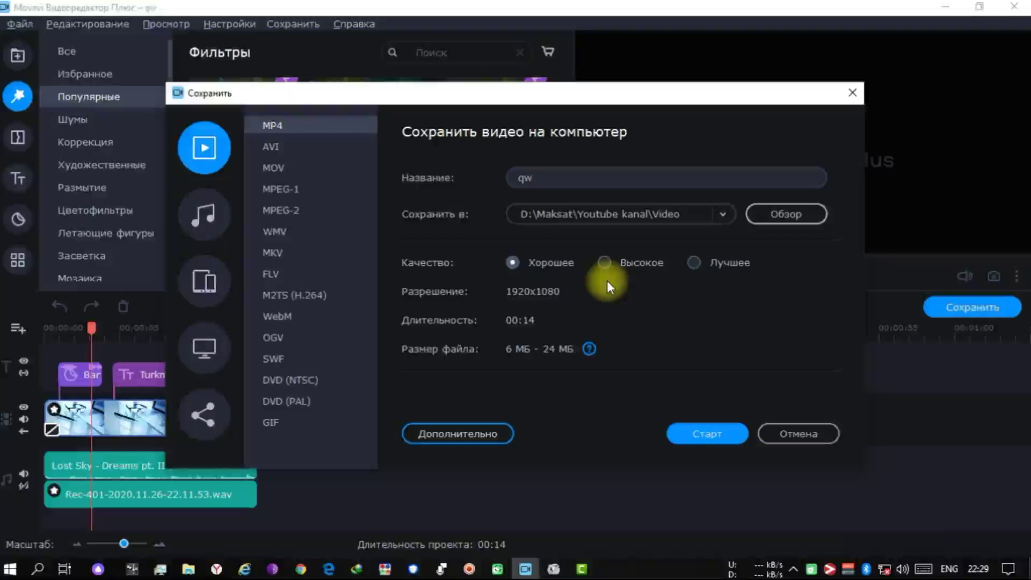
pyautogui.click(618, 269)
pyautogui.click(709, 263)
pyautogui.click(512, 262)
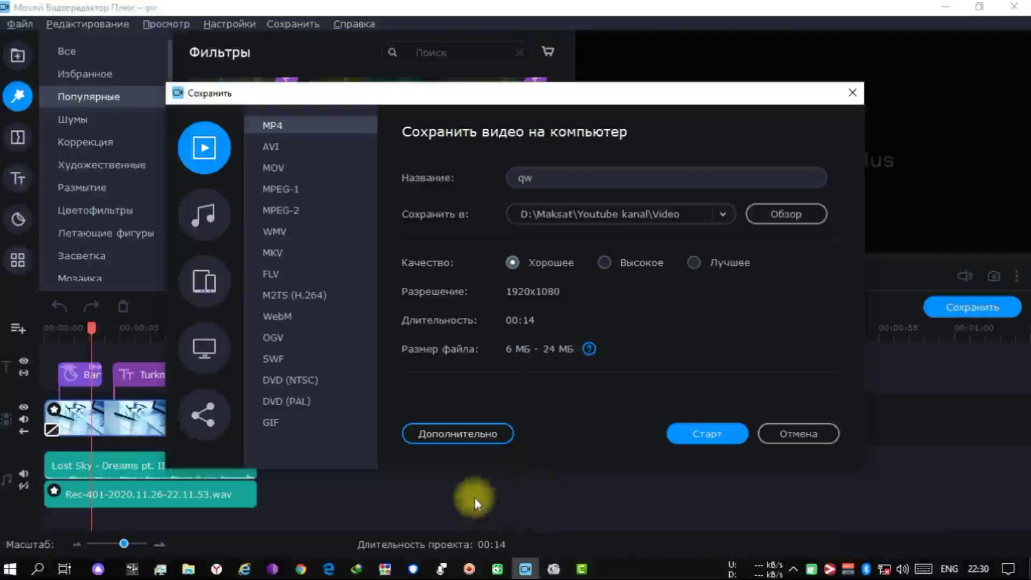
# Lower the video quality within the Хорошее range in the advanced export settings and start exporting the project as an MP4.
pyautogui.click(474, 441)
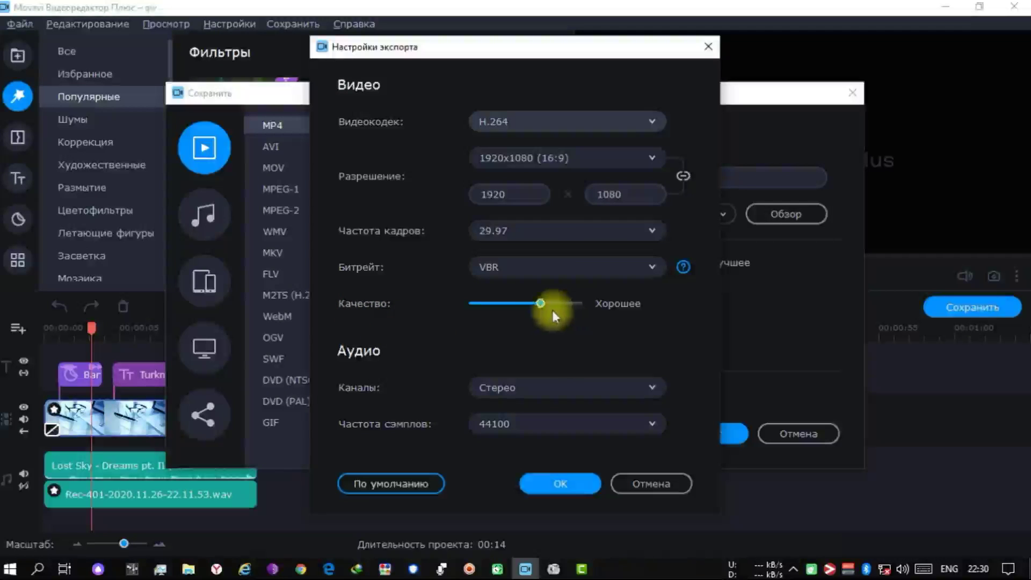
pyautogui.moveTo(541, 304); pyautogui.dragTo(505, 315)
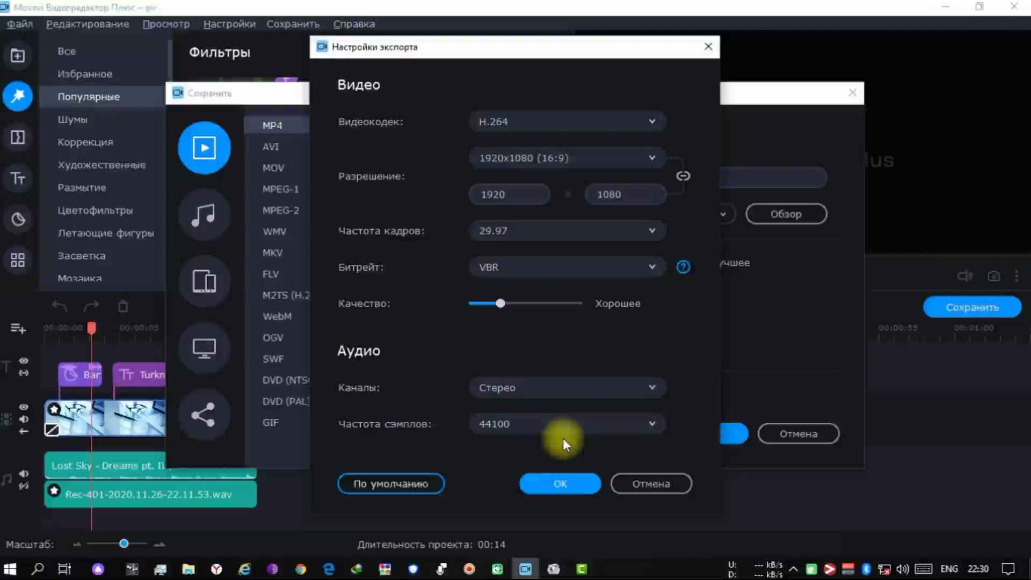
pyautogui.moveTo(502, 307); pyautogui.dragTo(533, 304)
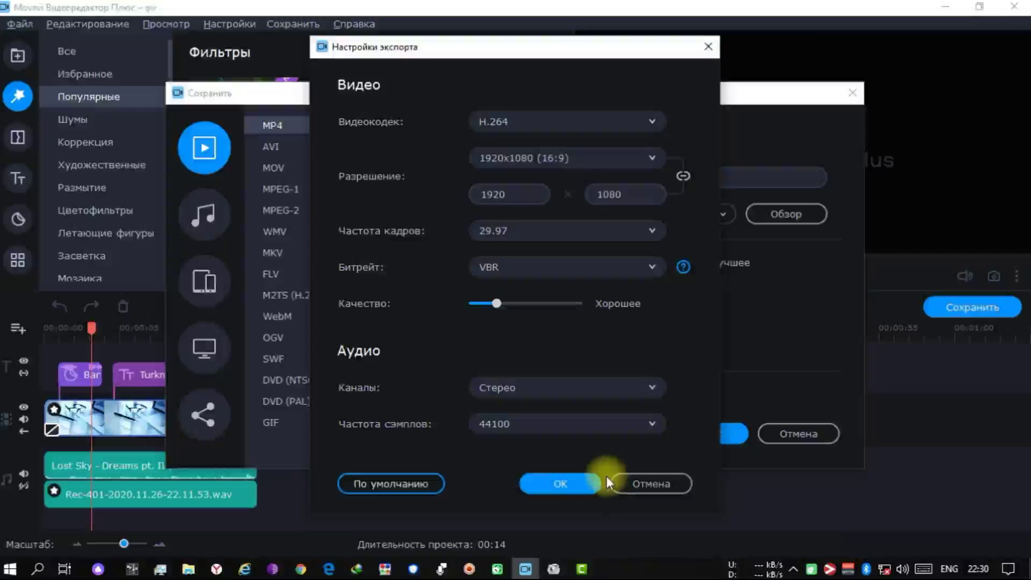
pyautogui.click(578, 486)
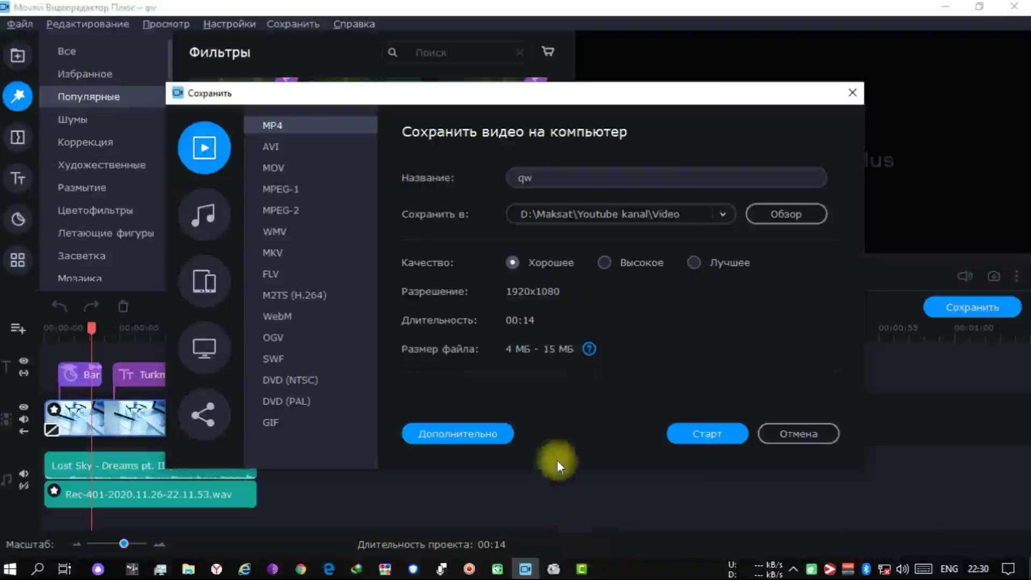
pyautogui.click(693, 433)
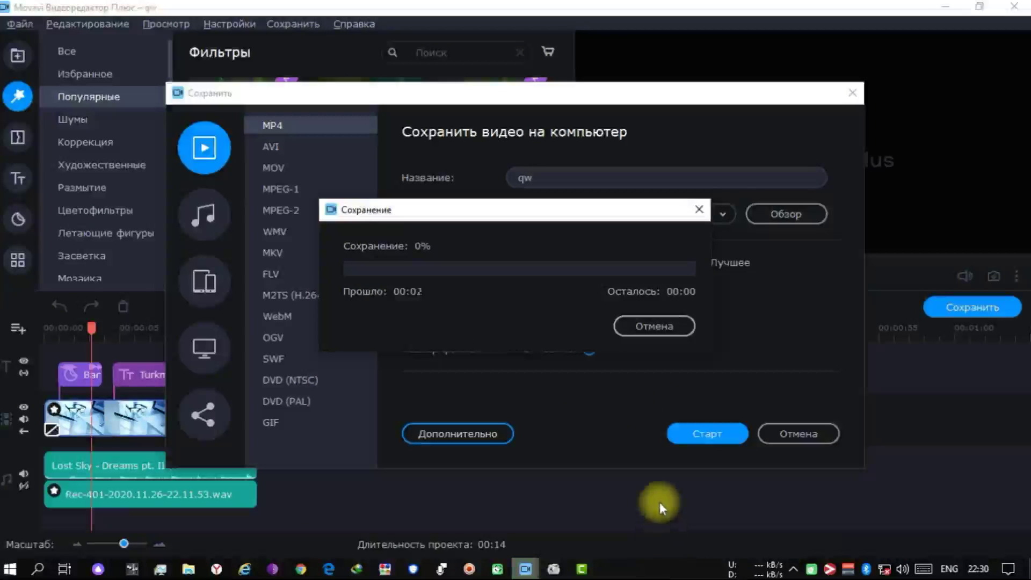